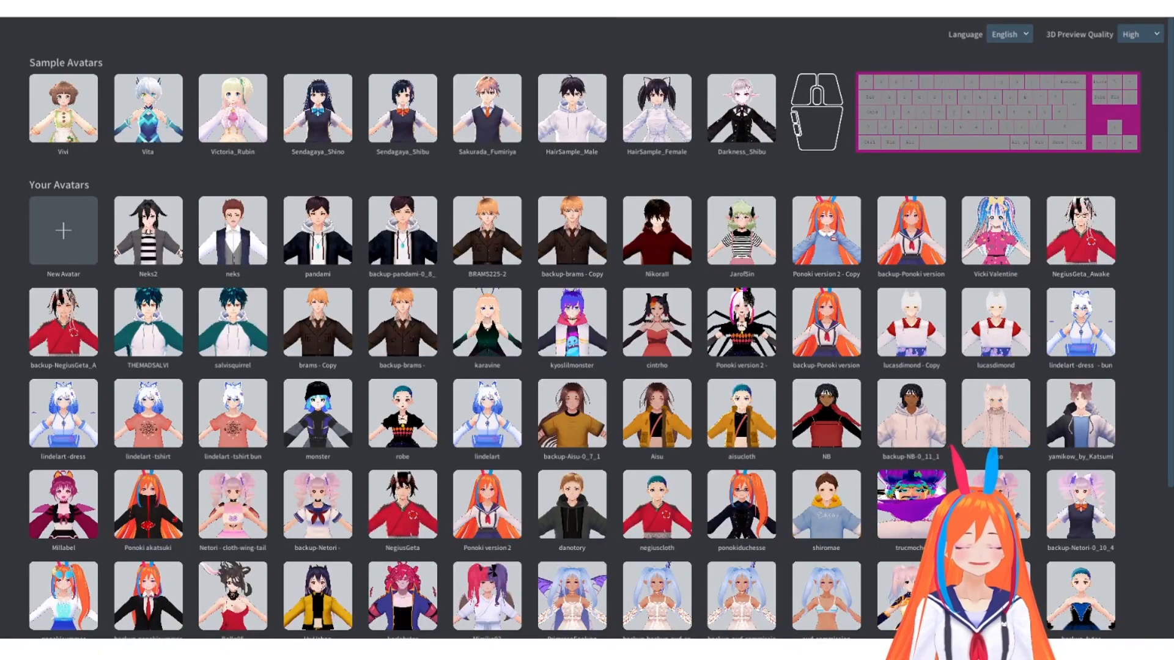
Read the Vivi sample avatar's article, including its CC license terms and links, and return to the avatar list.
drag(419, 12, 422, 19)
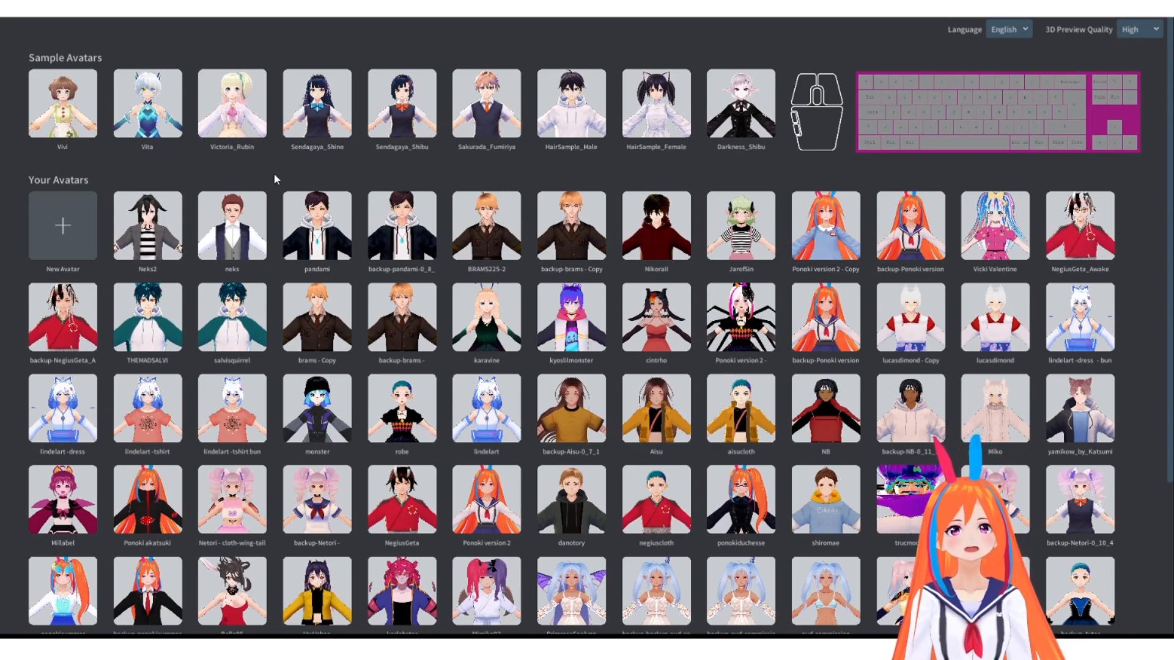
click(68, 109)
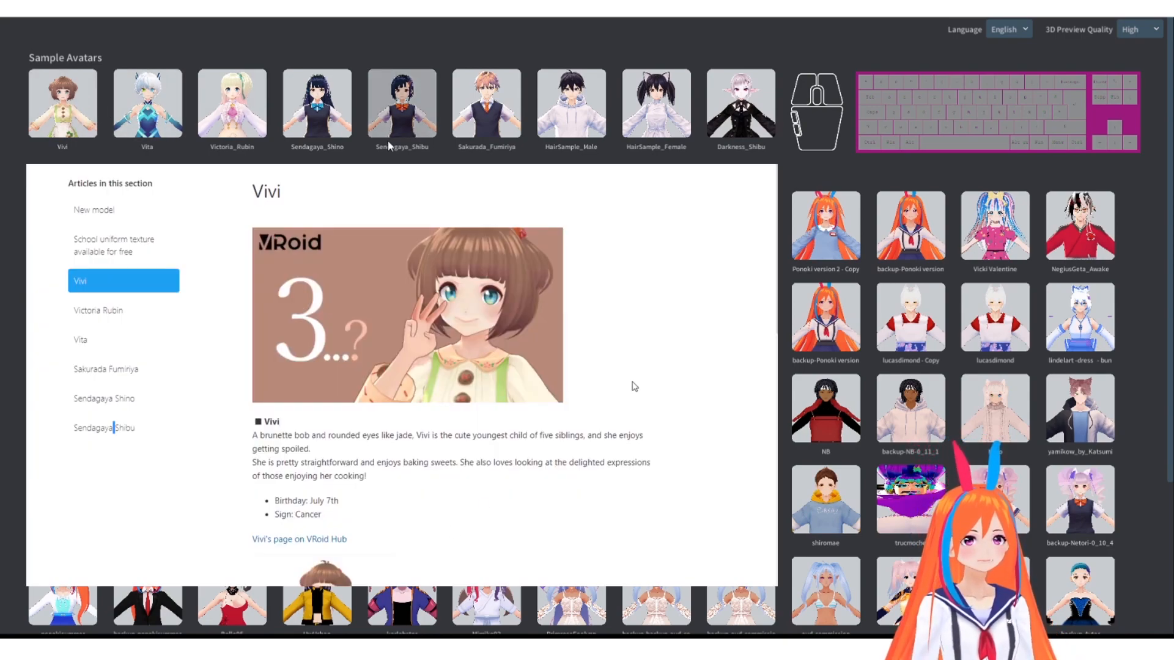
scroll(633, 365, down, 1)
scroll(632, 365, down, 5)
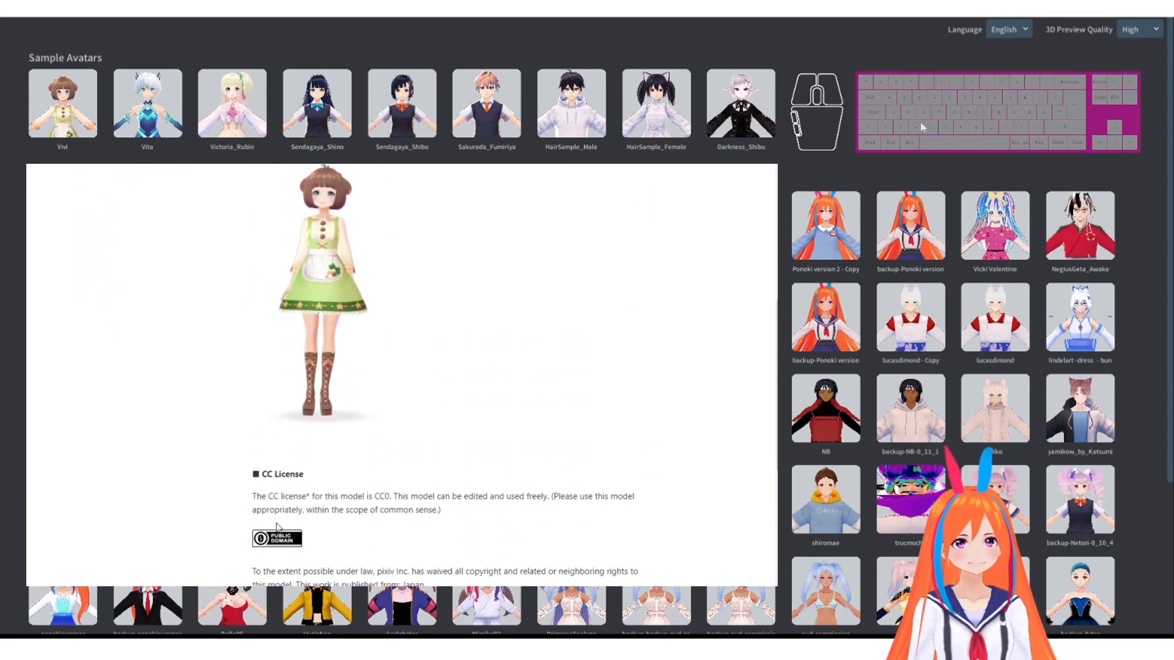
scroll(248, 464, down, 1)
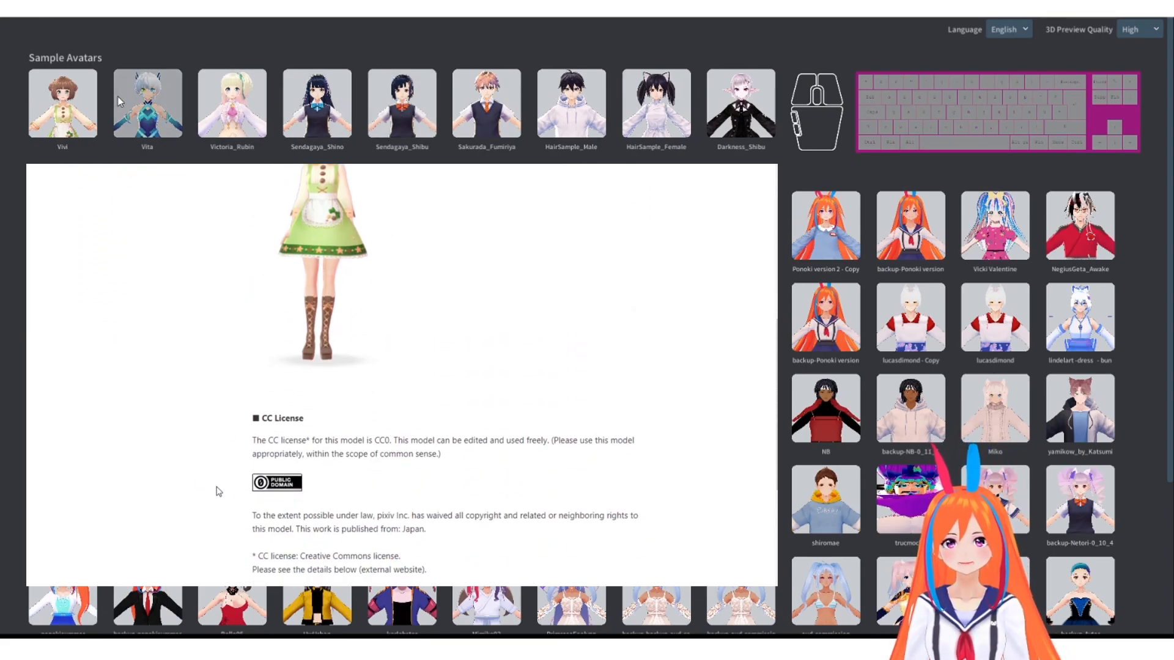
scroll(294, 483, down, 2)
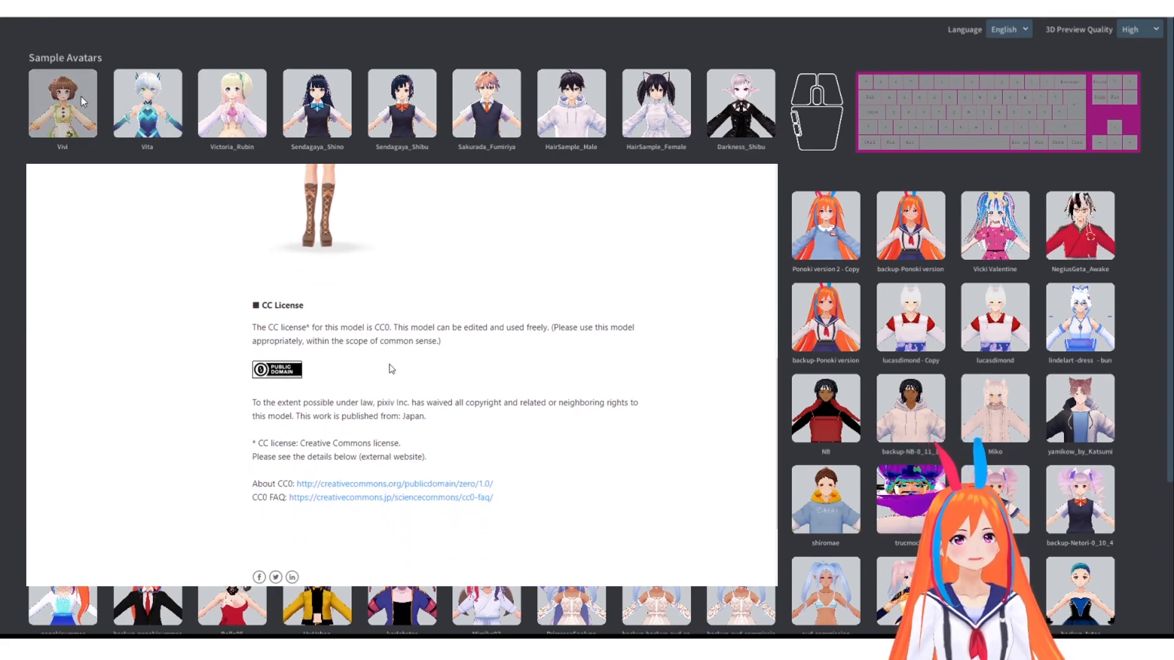
scroll(430, 392, up, 1)
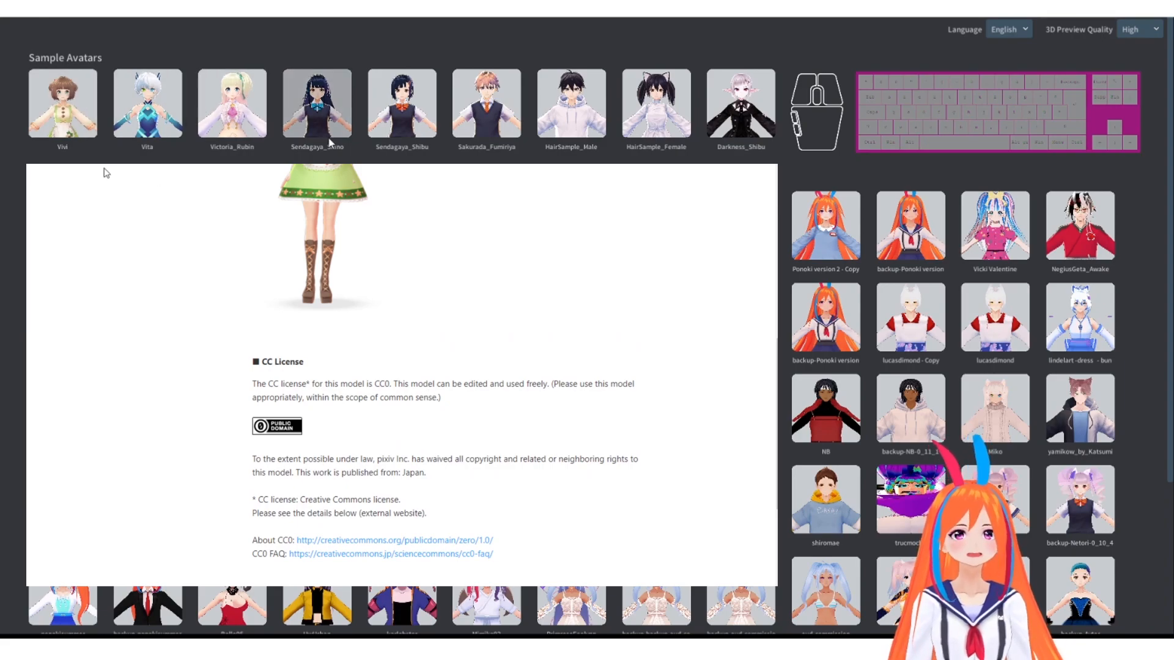
key(alt+Left)
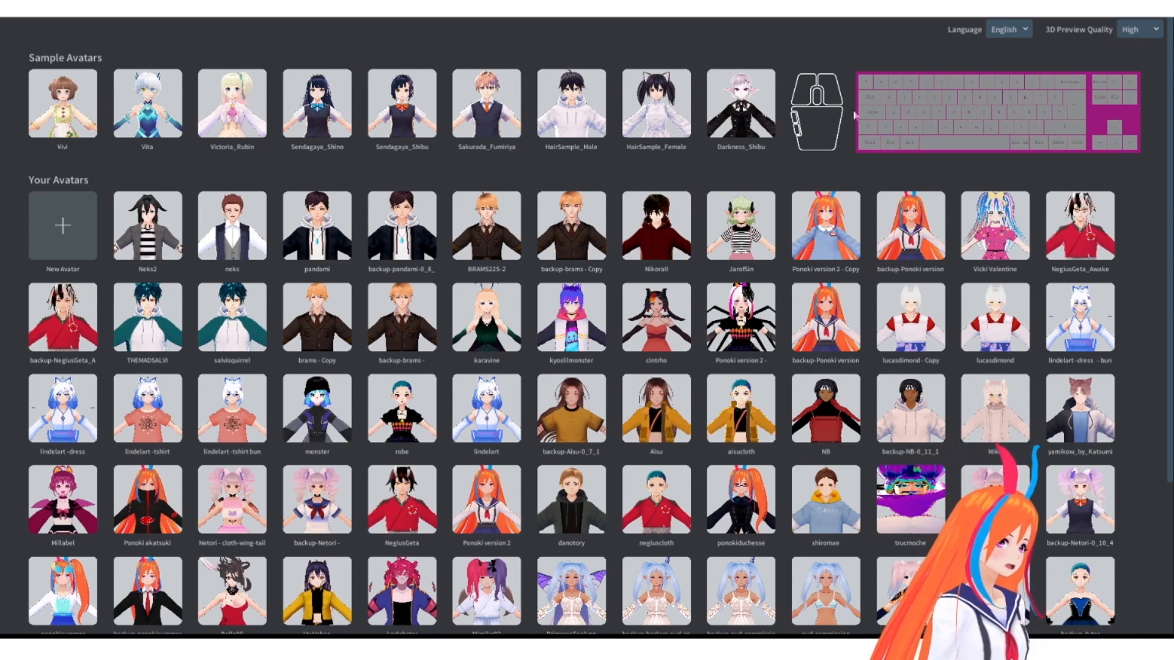
Check which interface languages are available, keeping English.
click(1020, 33)
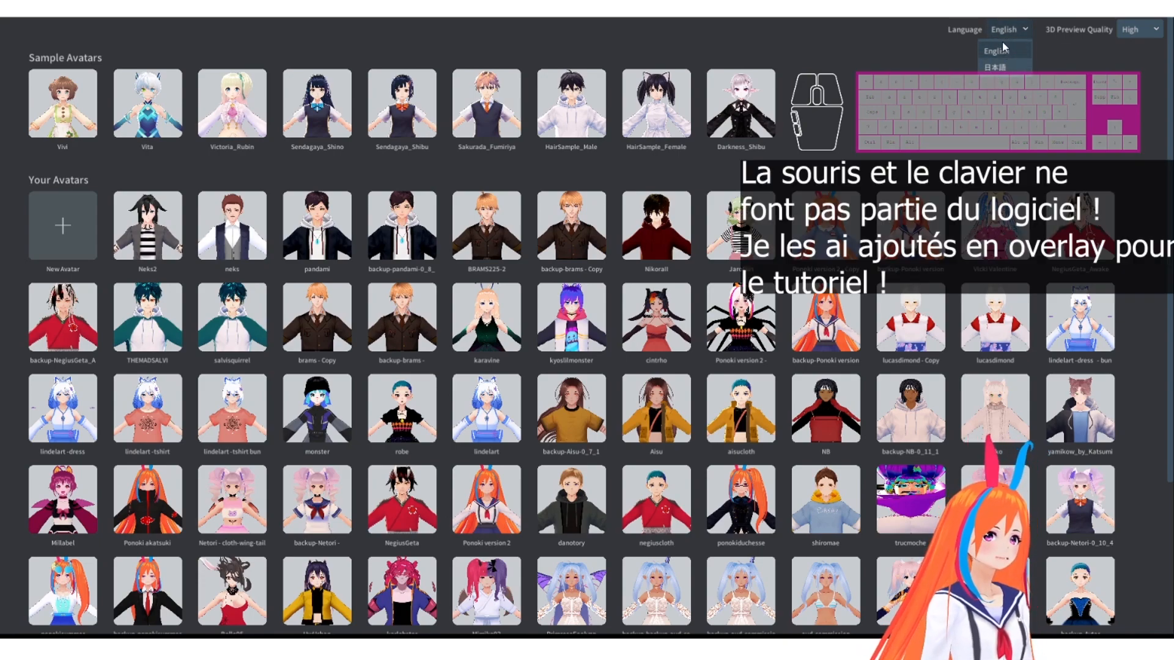
click(1021, 31)
click(1022, 31)
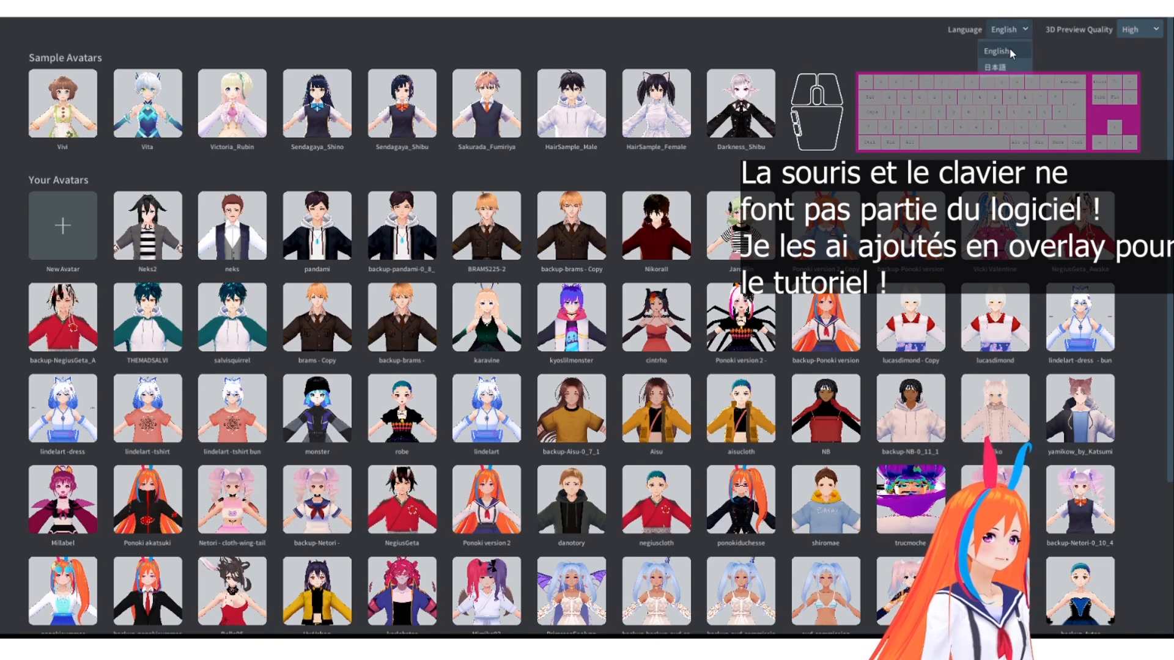
click(1041, 43)
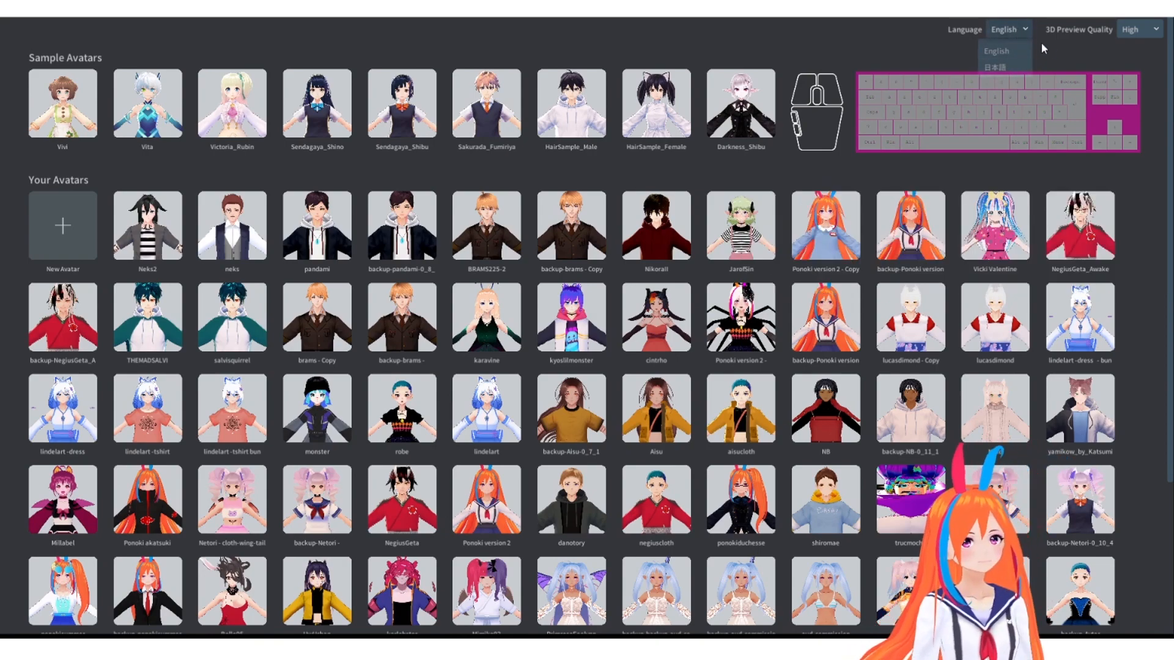
Check the available 3D Preview Quality options, keeping High.
click(1131, 31)
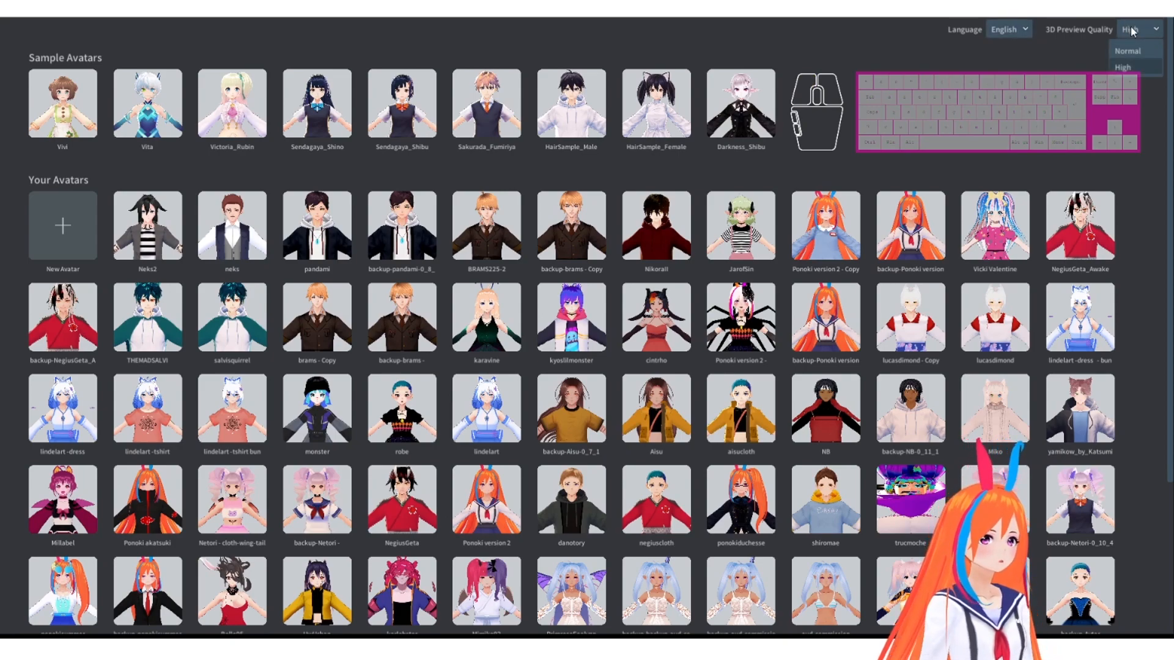
click(1132, 32)
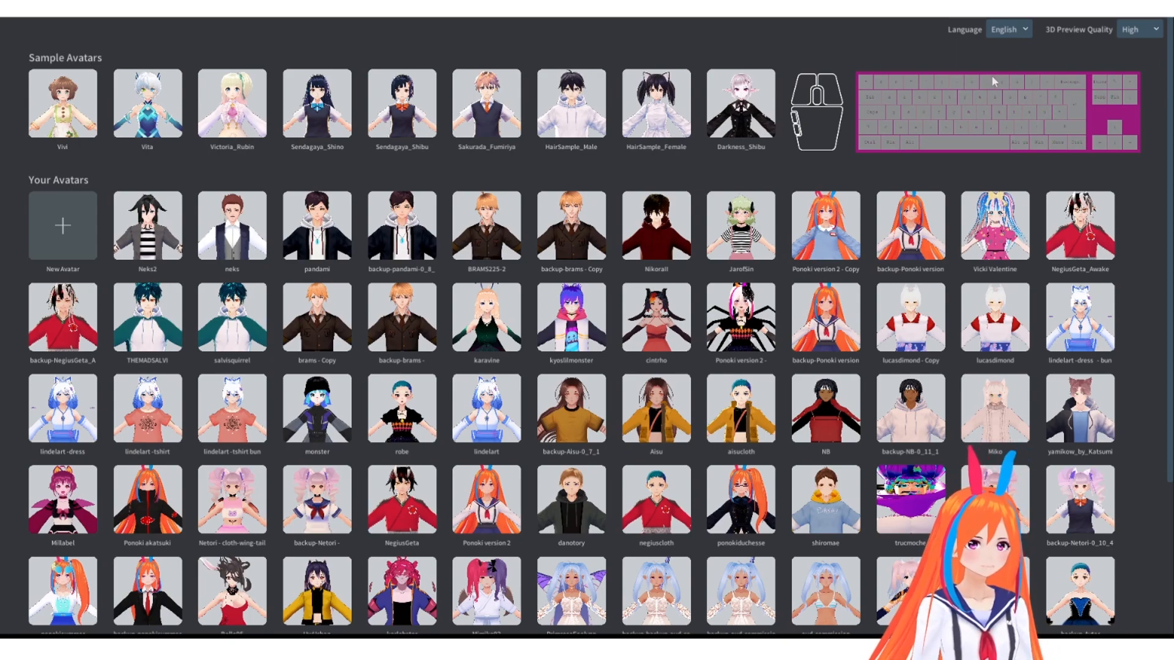
click(1142, 32)
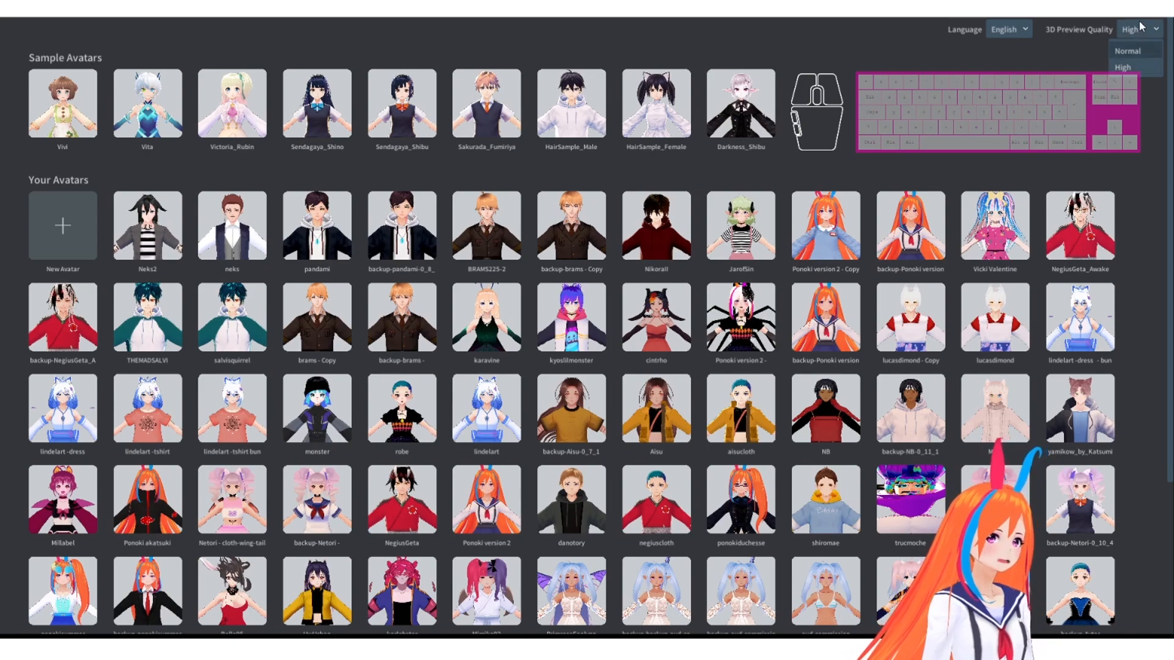
click(1120, 28)
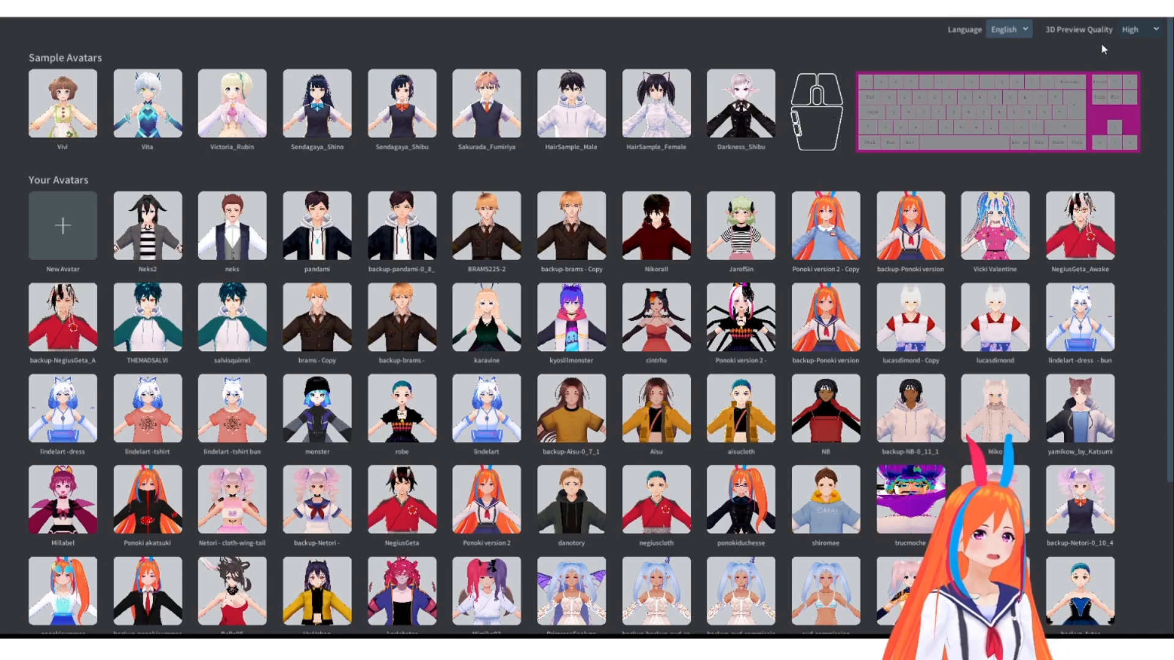
click(1134, 29)
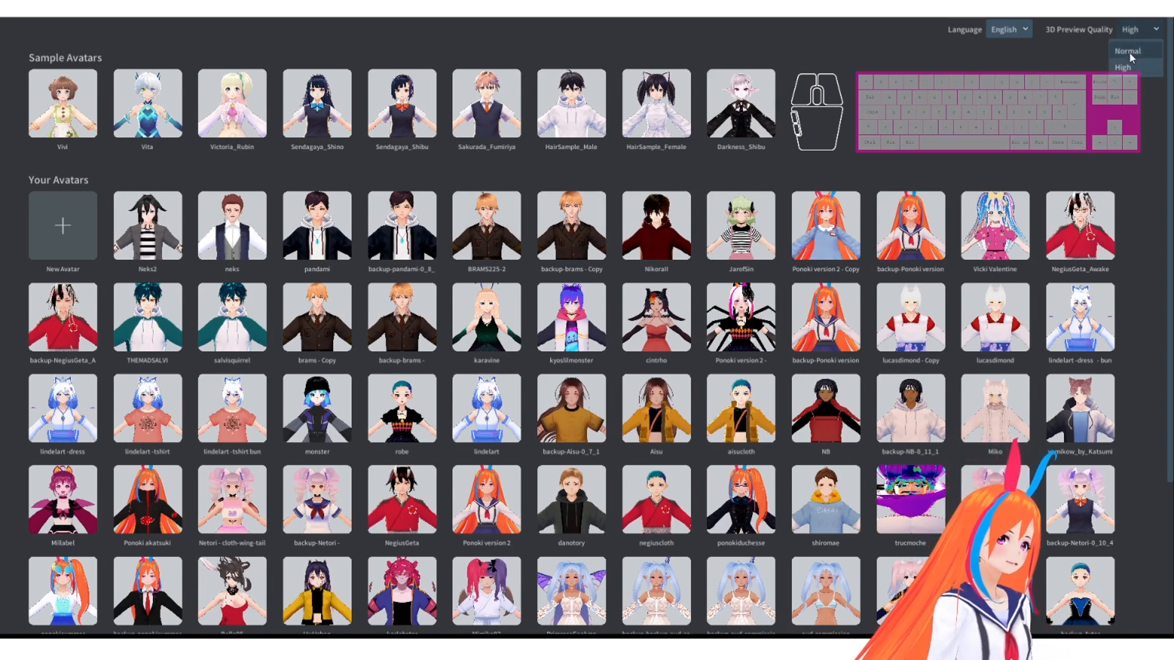
click(1141, 27)
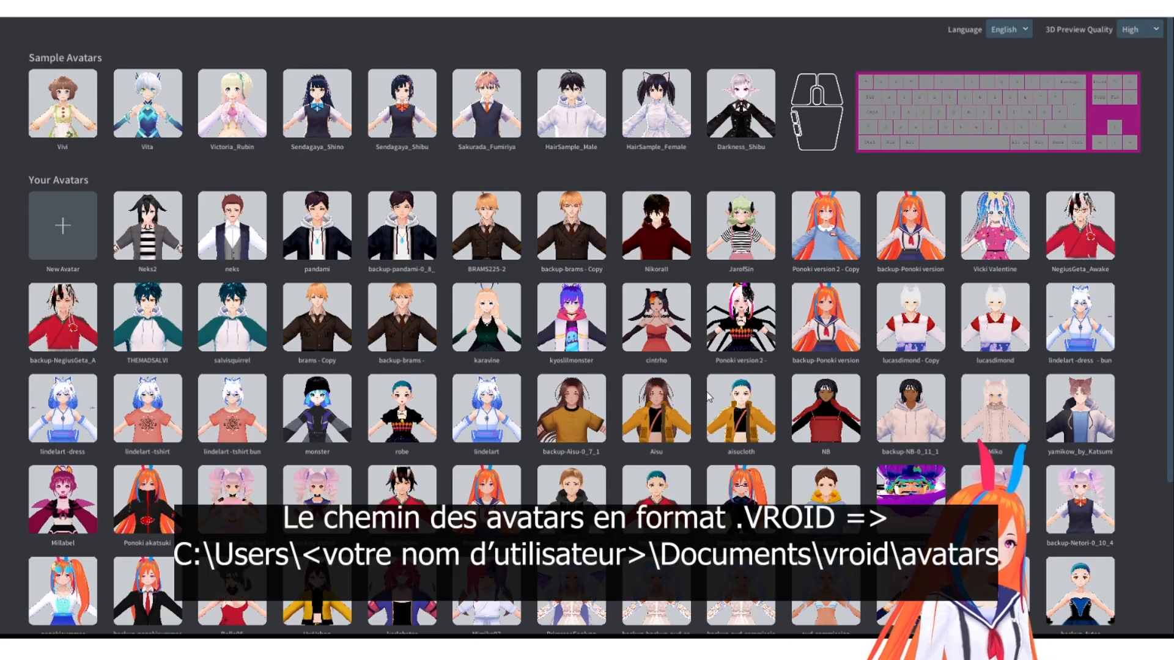
Create a new avatar from the female base model.
scroll(741, 312, down, 1)
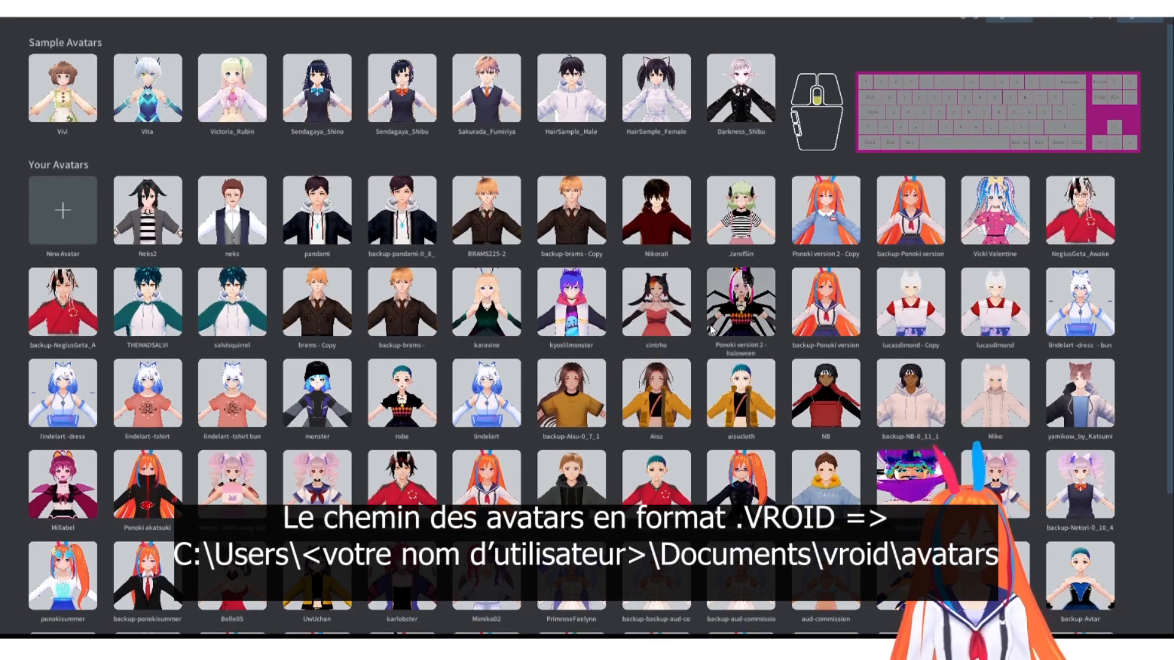
scroll(594, 411, up, 1)
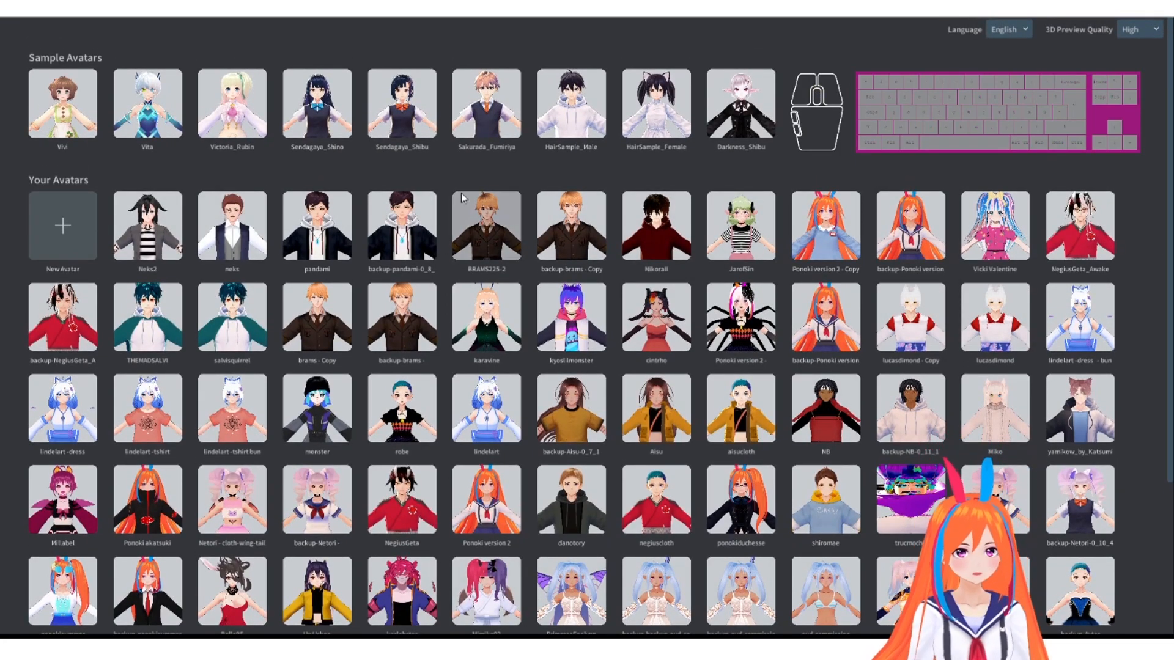
click(67, 225)
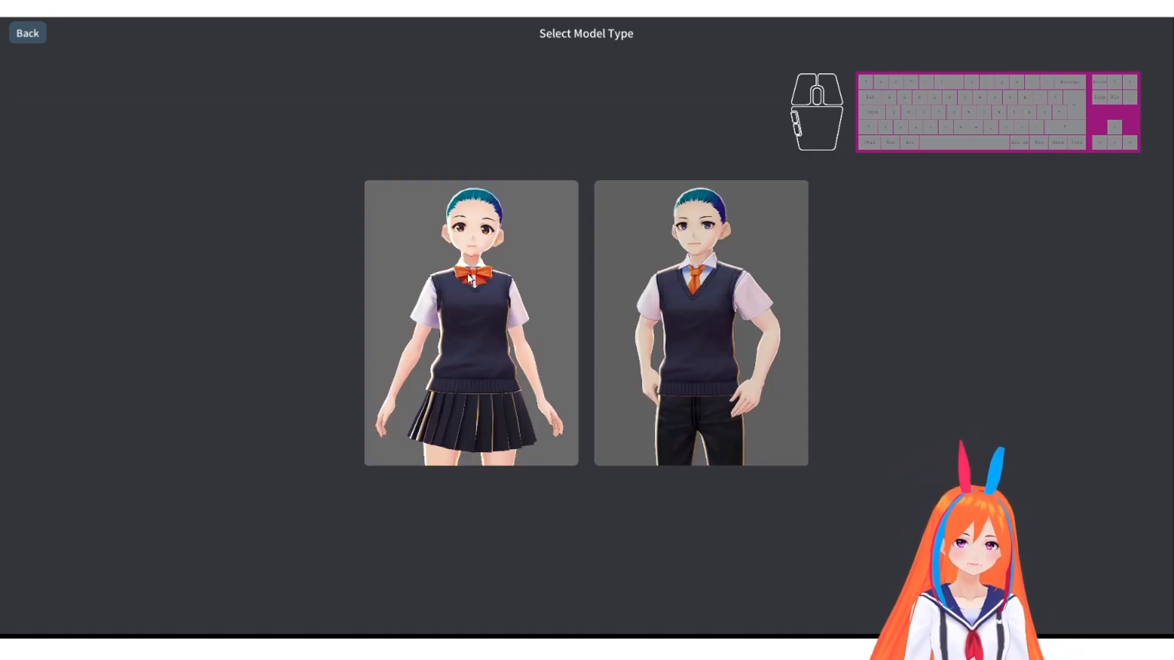
click(445, 252)
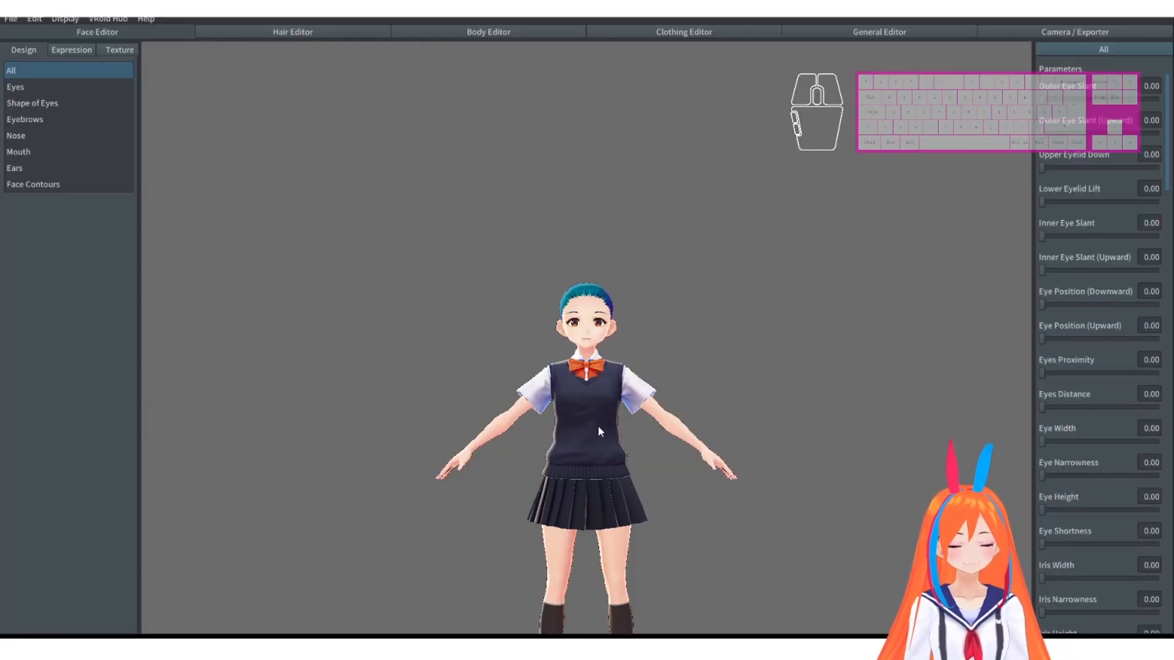
Inspect the new avatar in the Face Editor, from the full body to a close-up of the face at different angles.
scroll(580, 398, up, 4)
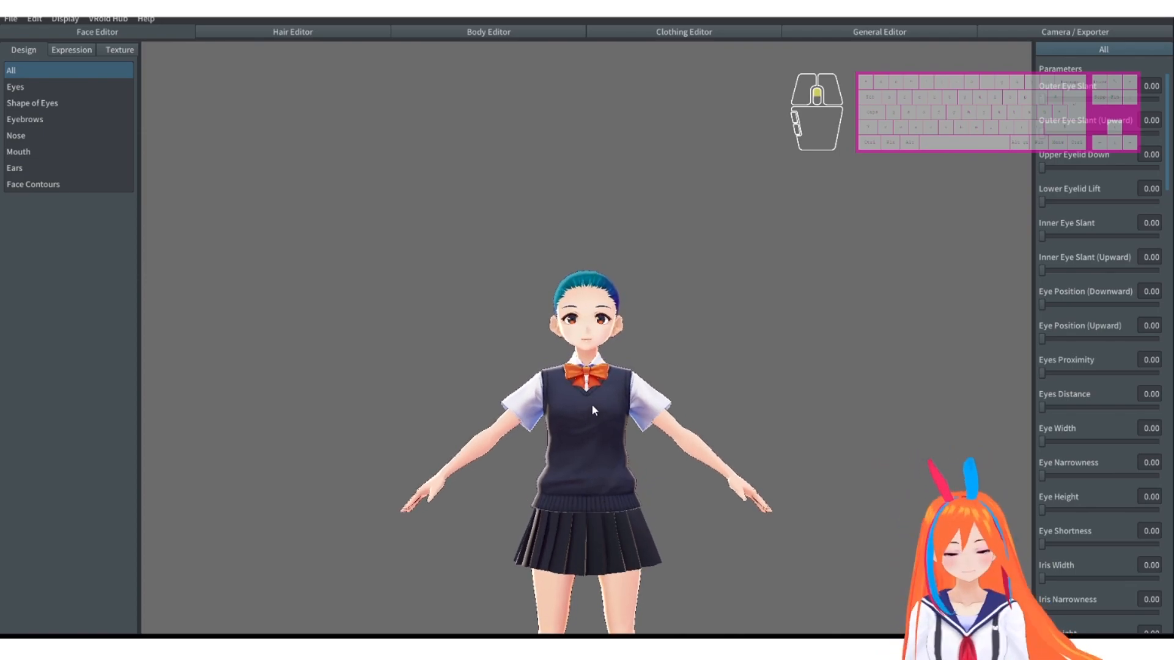
middle_drag(603, 420, 602, 315)
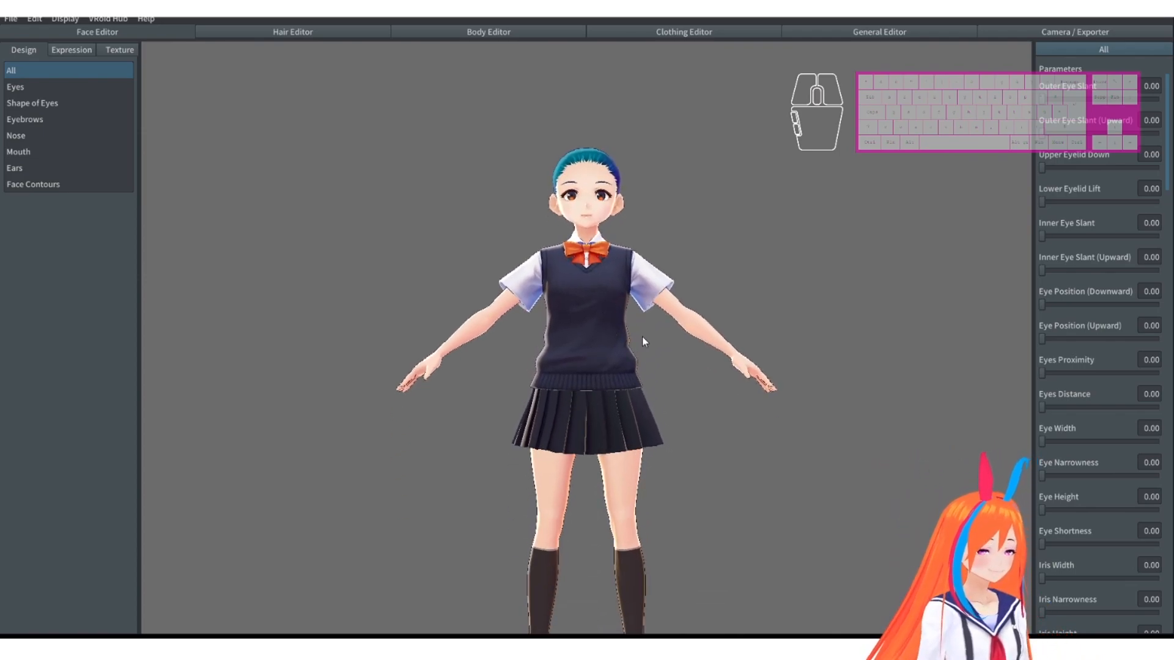
scroll(623, 353, up, 5)
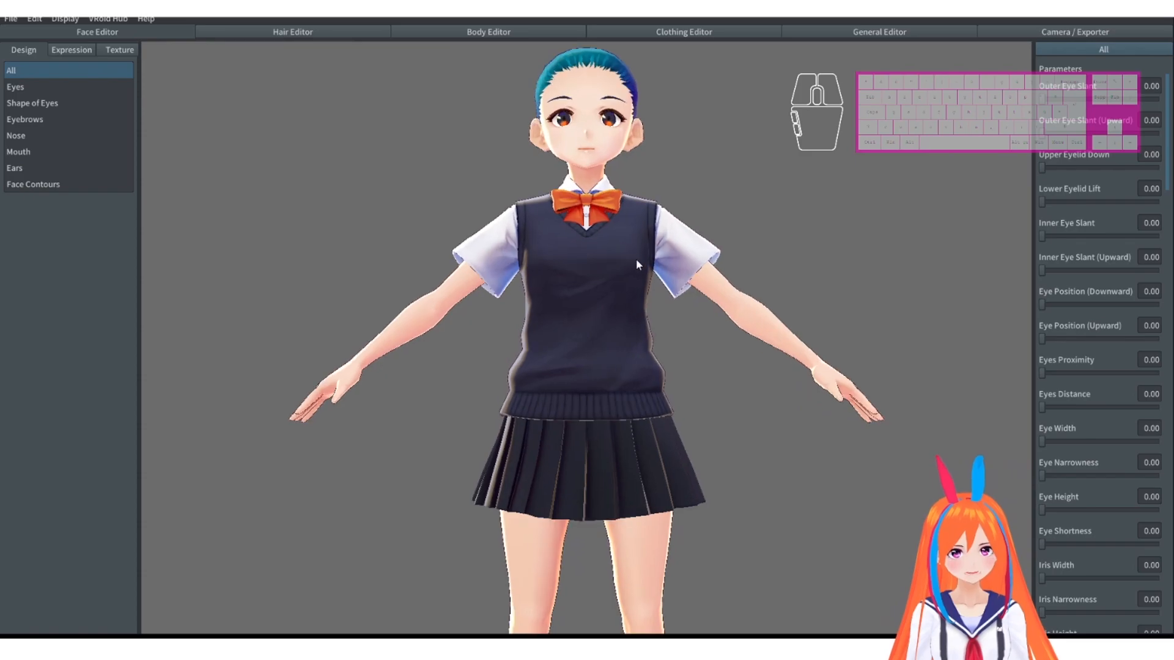
right_drag(647, 296, 636, 324)
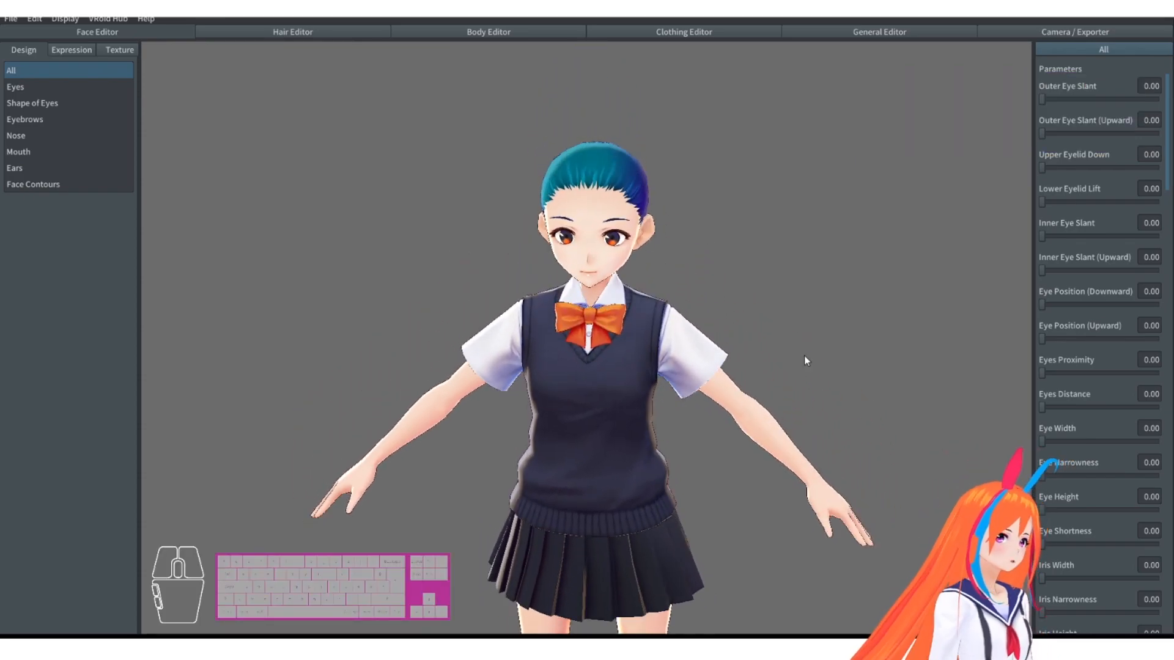
right_drag(809, 331, 834, 329)
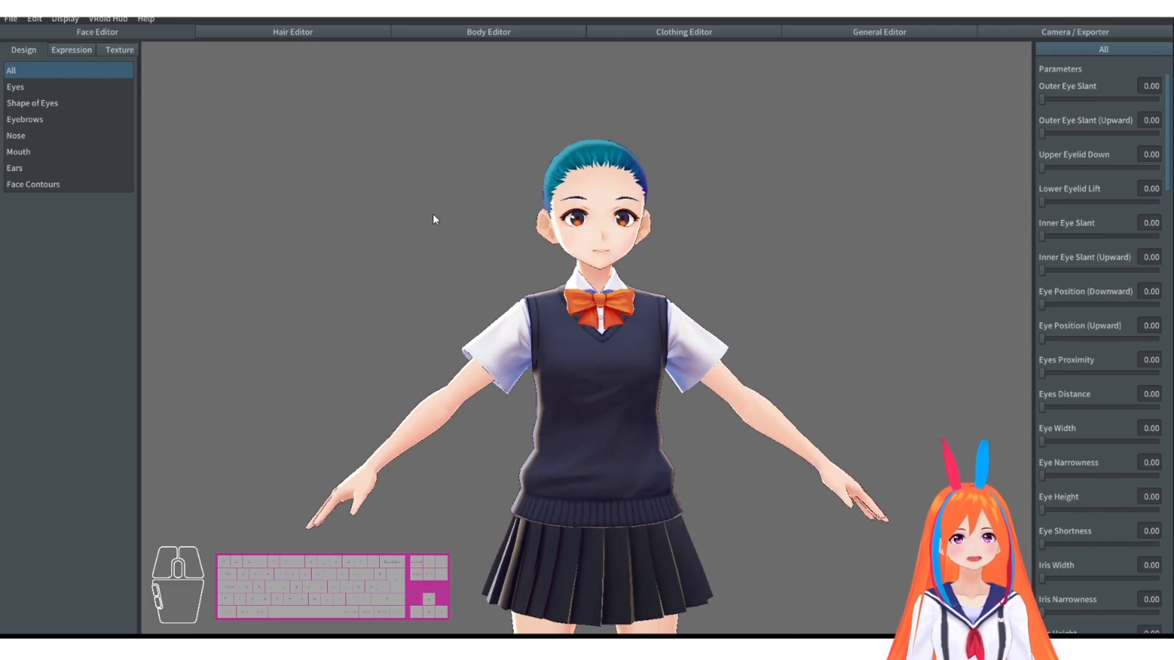
scroll(668, 159, up, 5)
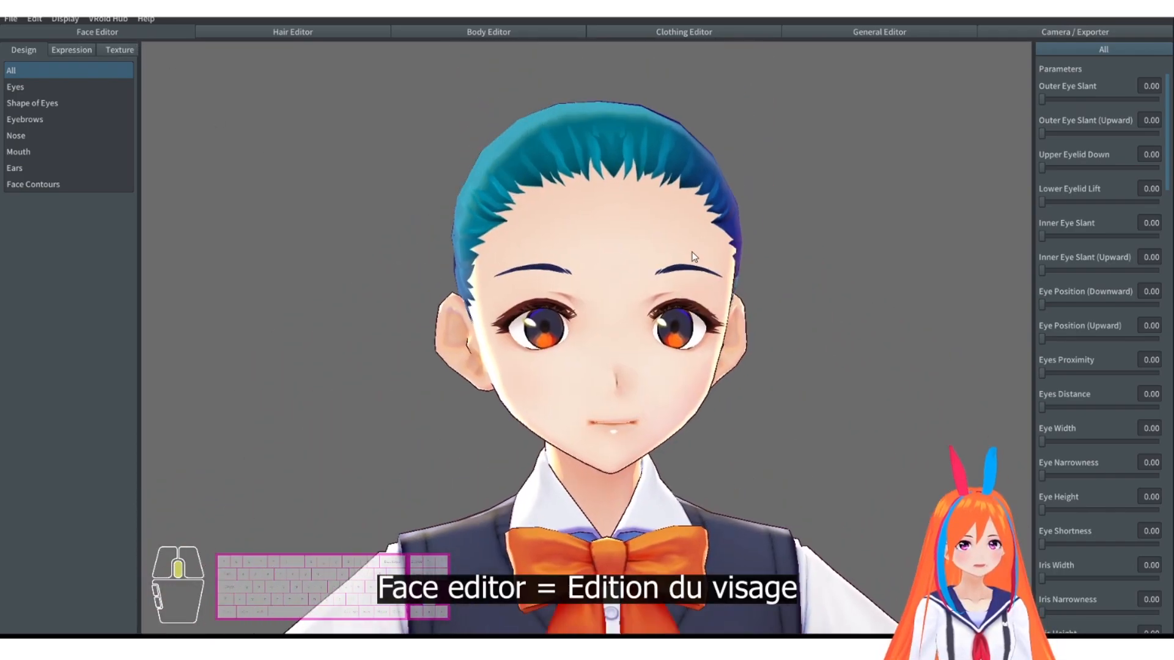
middle_drag(691, 252, 676, 367)
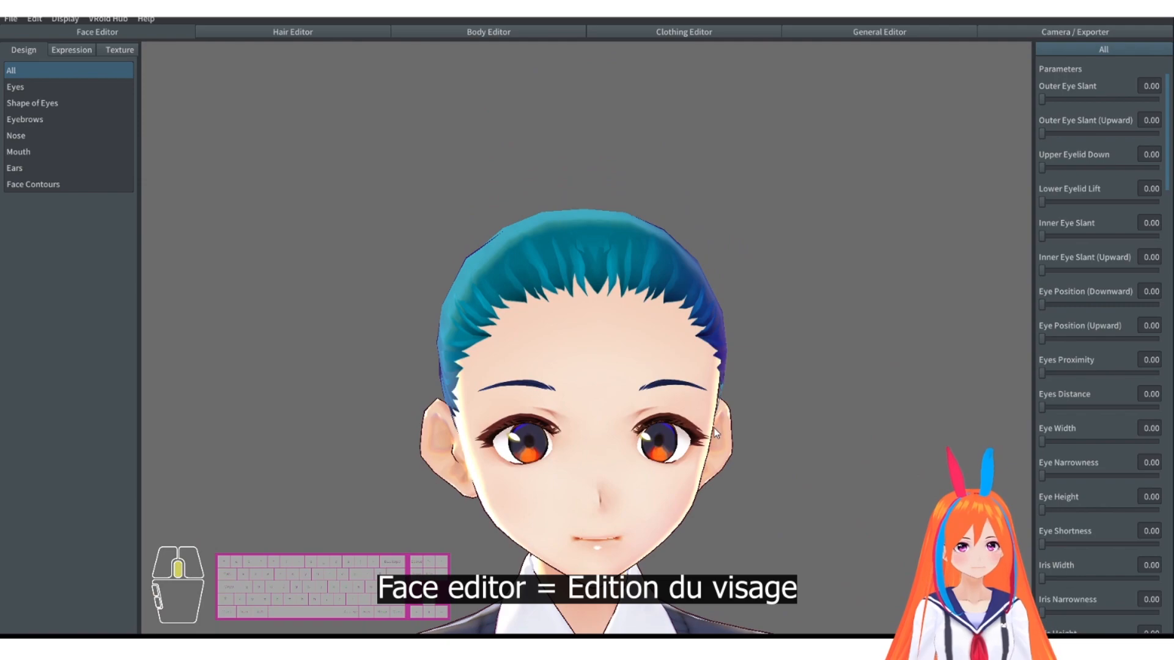
middle_drag(714, 430, 702, 365)
right_drag(701, 366, 722, 348)
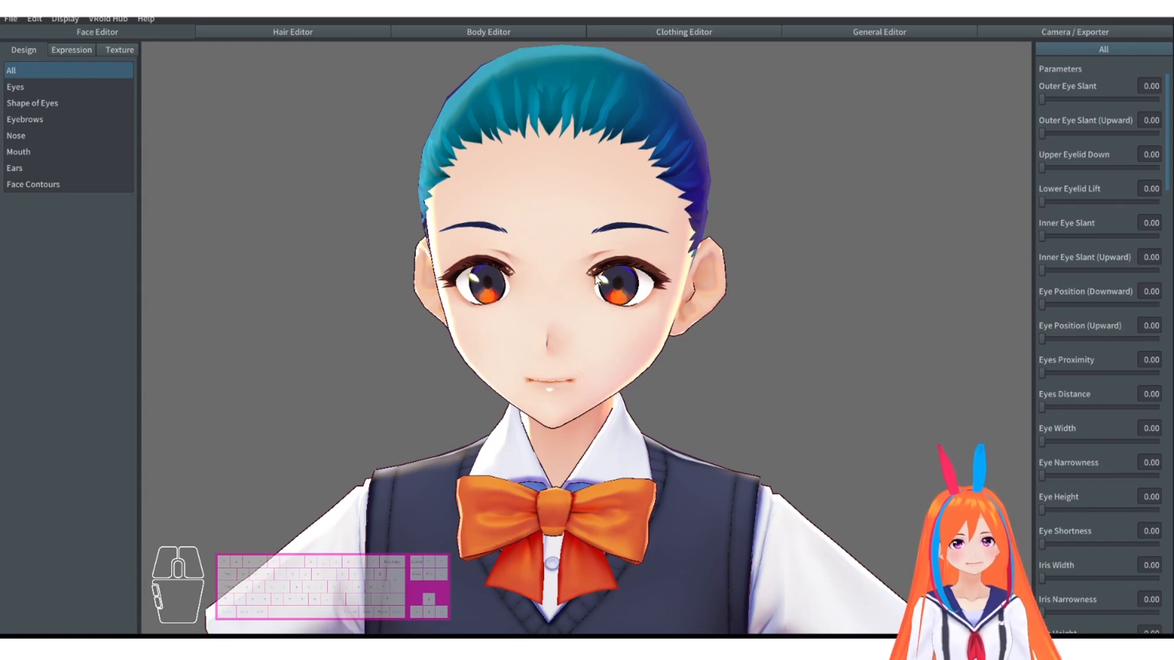
Look at the Hair Editor's preset and hair group options with the avatar's head in view.
click(279, 32)
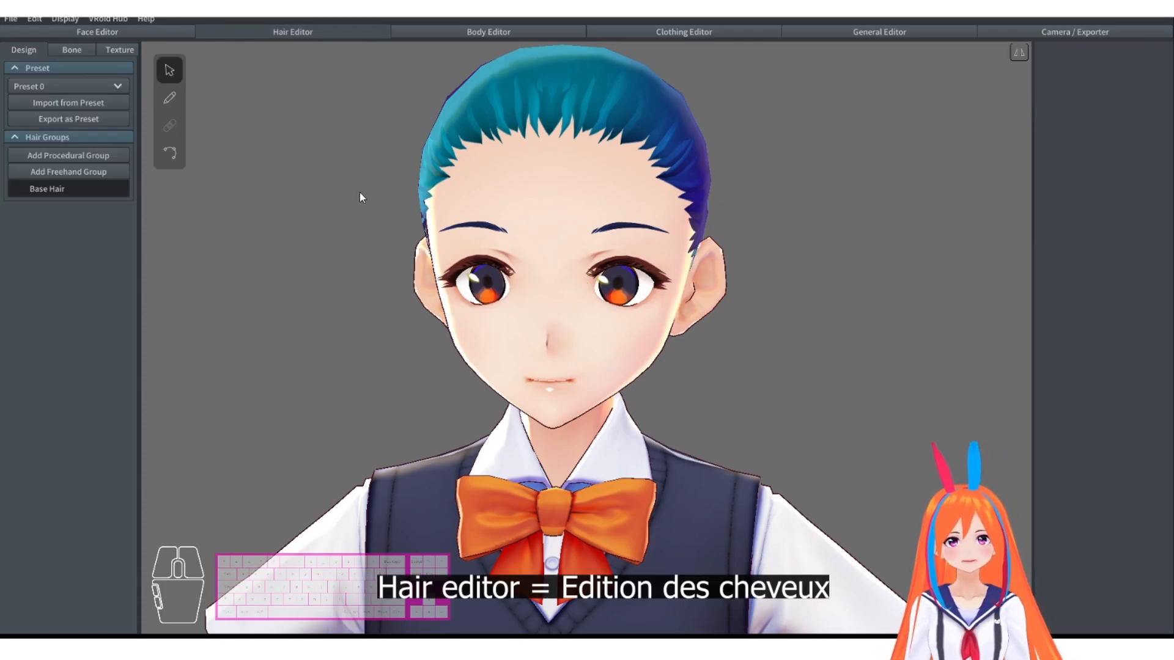
right_drag(354, 211, 358, 236)
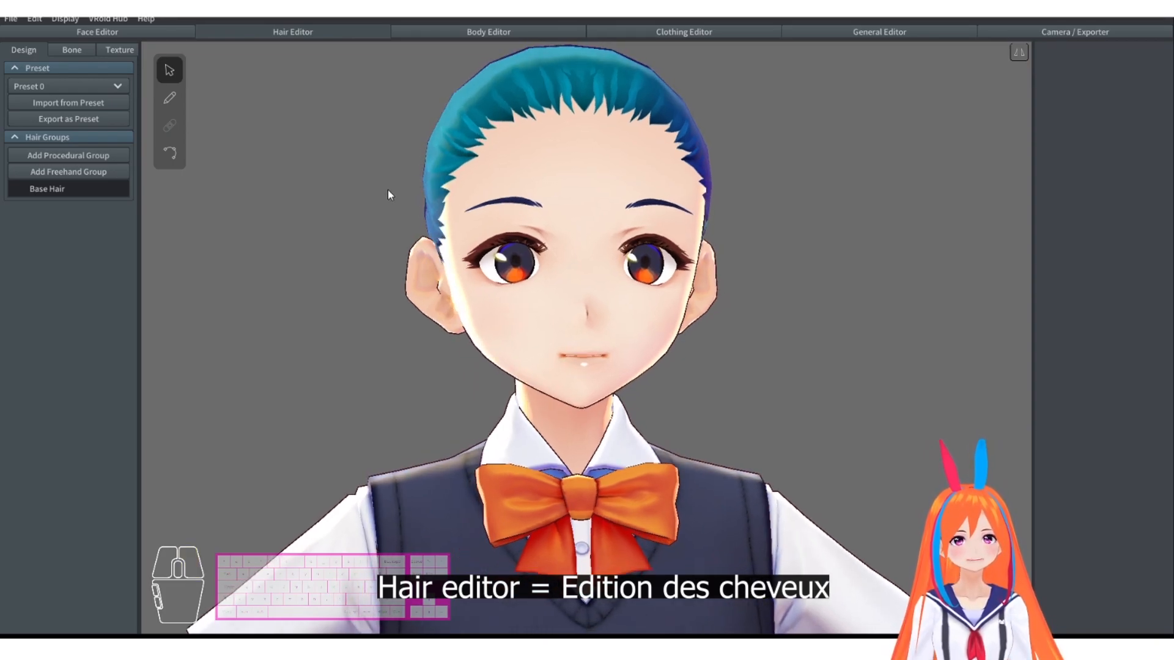
middle_drag(375, 178, 371, 201)
Look at the avatar in the Body Editor and the Clothing Editor.
click(513, 33)
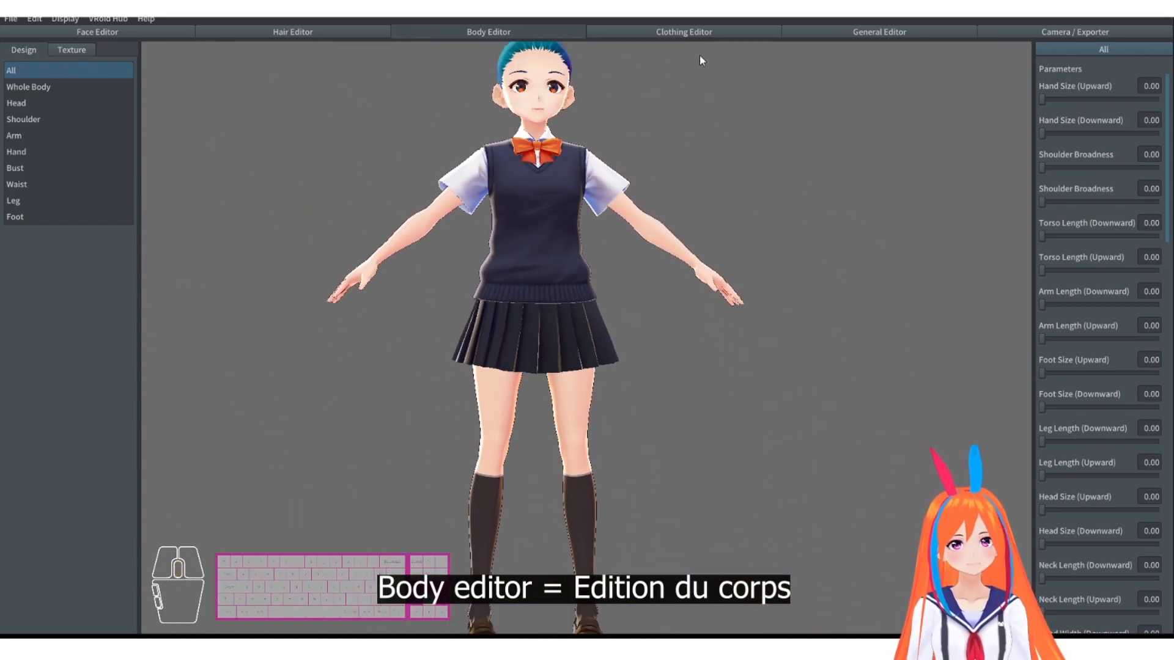
click(697, 32)
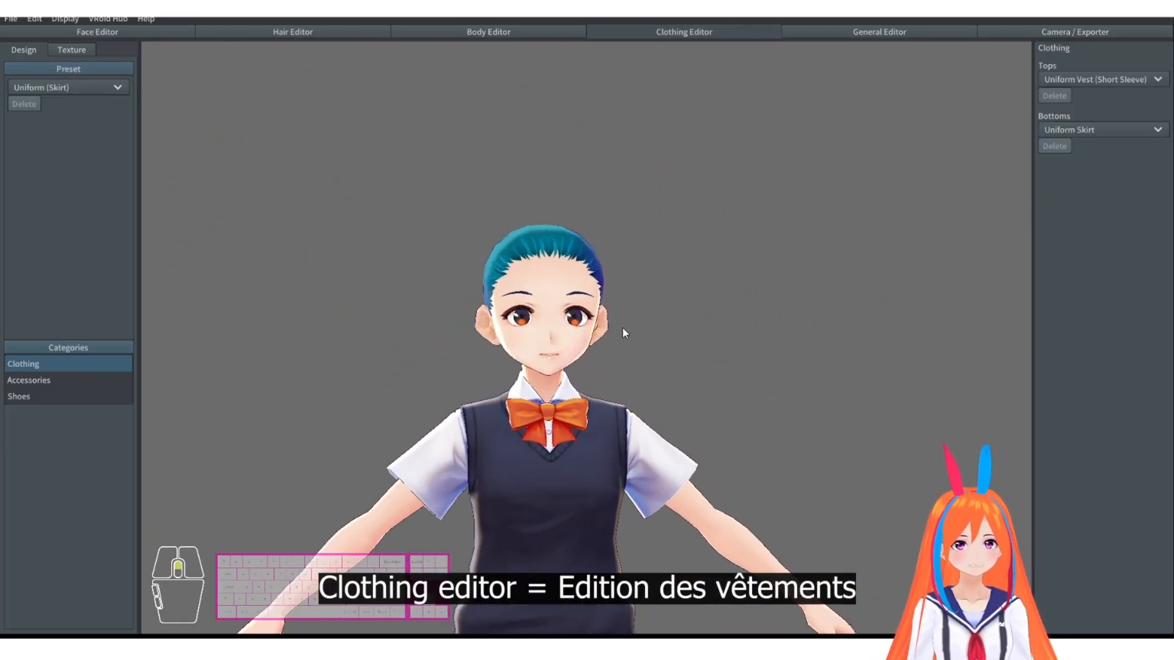
scroll(623, 328, up, 3)
right_drag(646, 325, 676, 331)
scroll(685, 328, up, 1)
scroll(715, 326, up, 3)
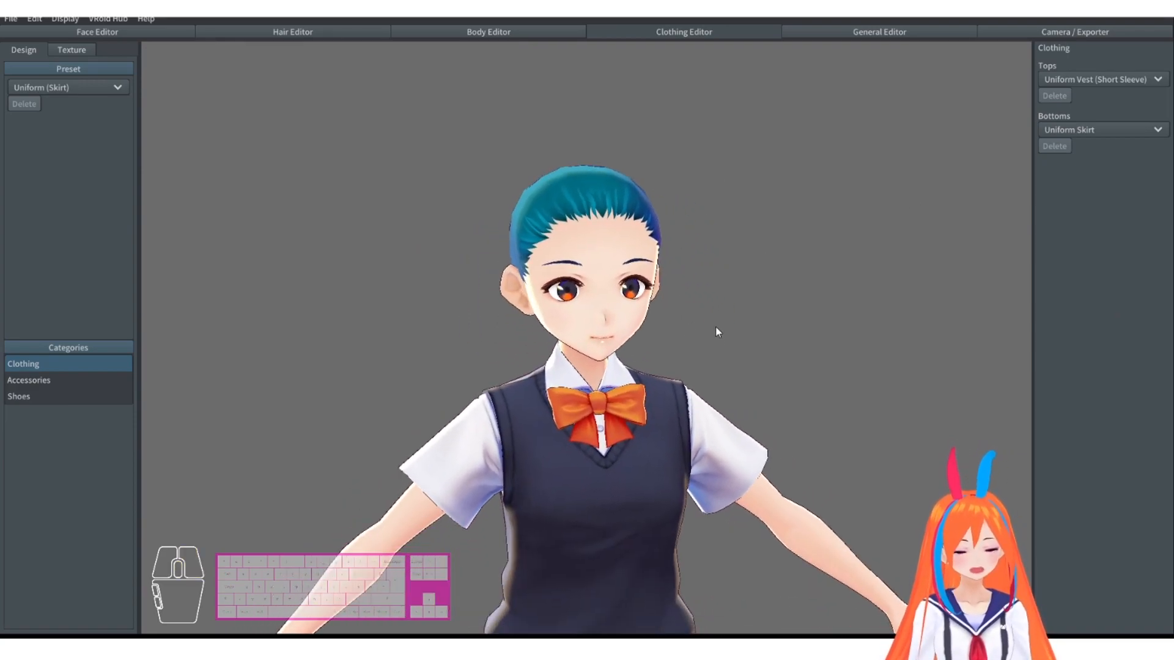
View the General Editor and the Camera / Exporter section, and return to the Face Editor.
click(846, 36)
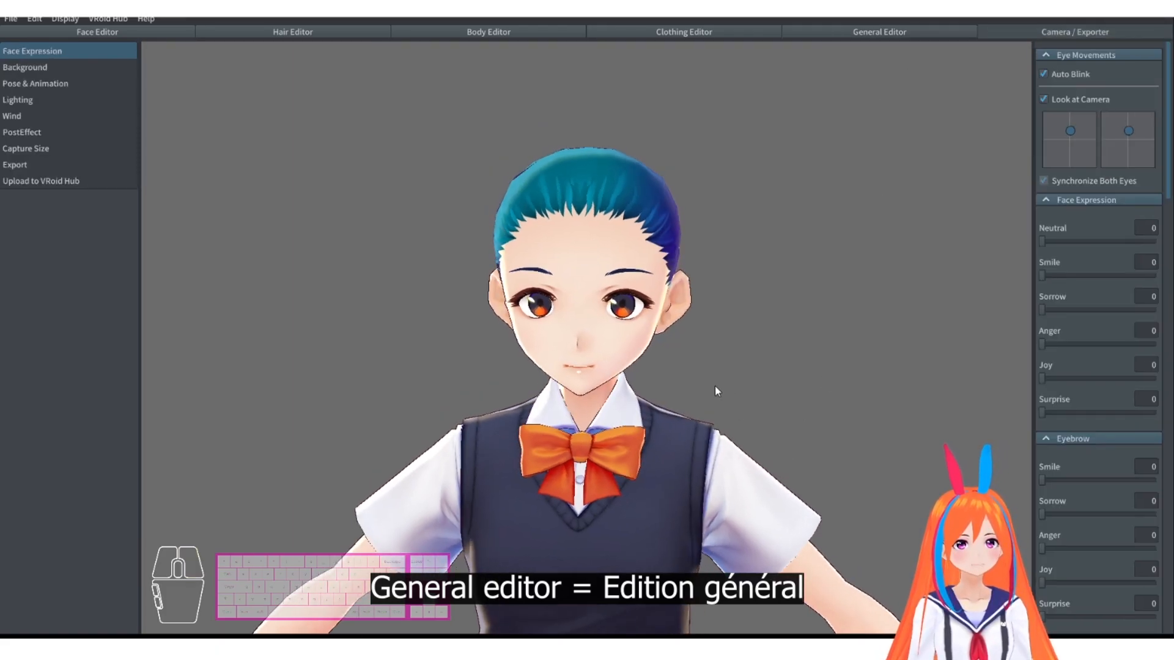
click(142, 36)
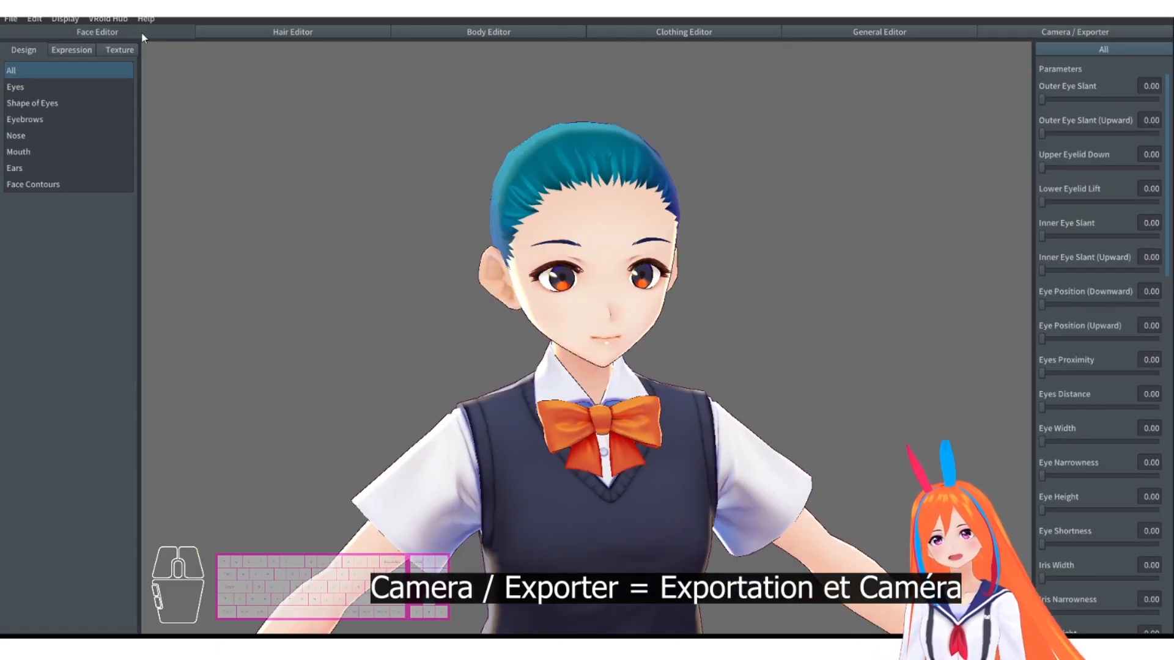
Look at the avatar's face in close-up and the Face Editor's design parameters for eyes, shape of eyes and eyebrows.
scroll(598, 213, up, 4)
middle_drag(598, 212, 597, 243)
right_drag(597, 244, 606, 211)
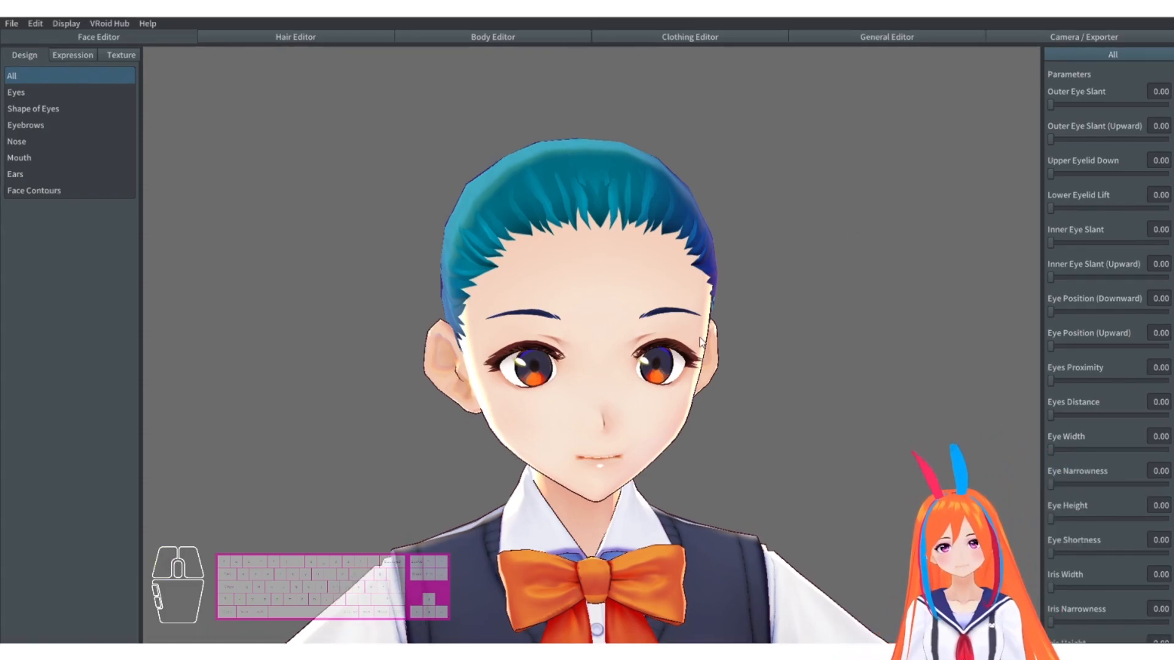
click(576, 442)
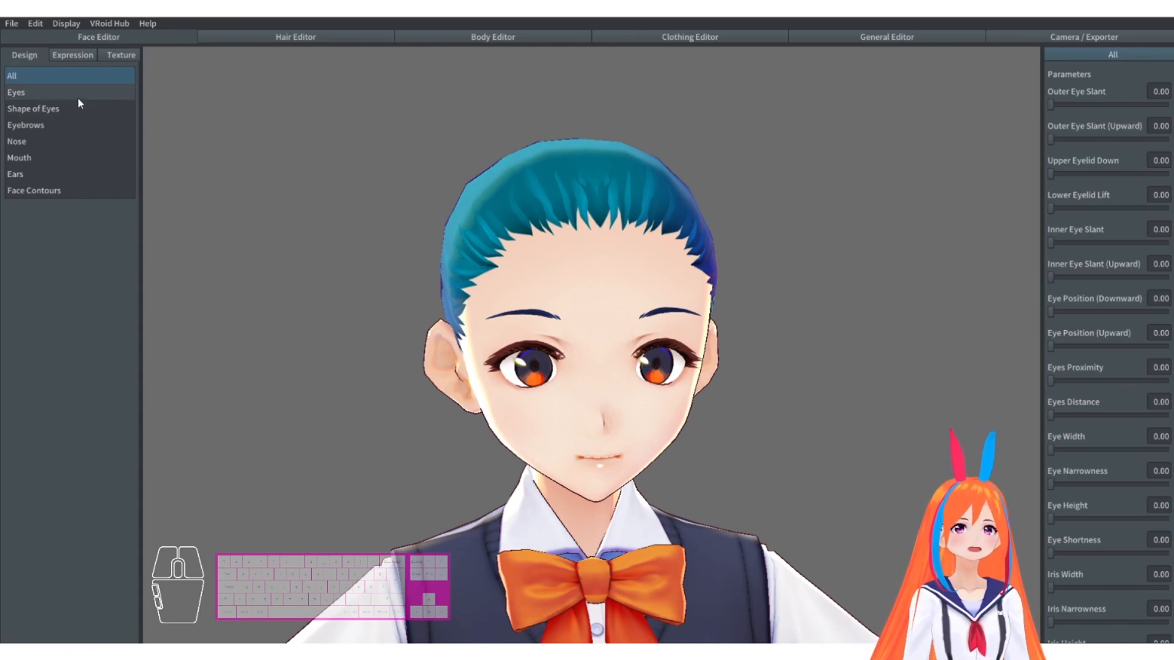
click(35, 93)
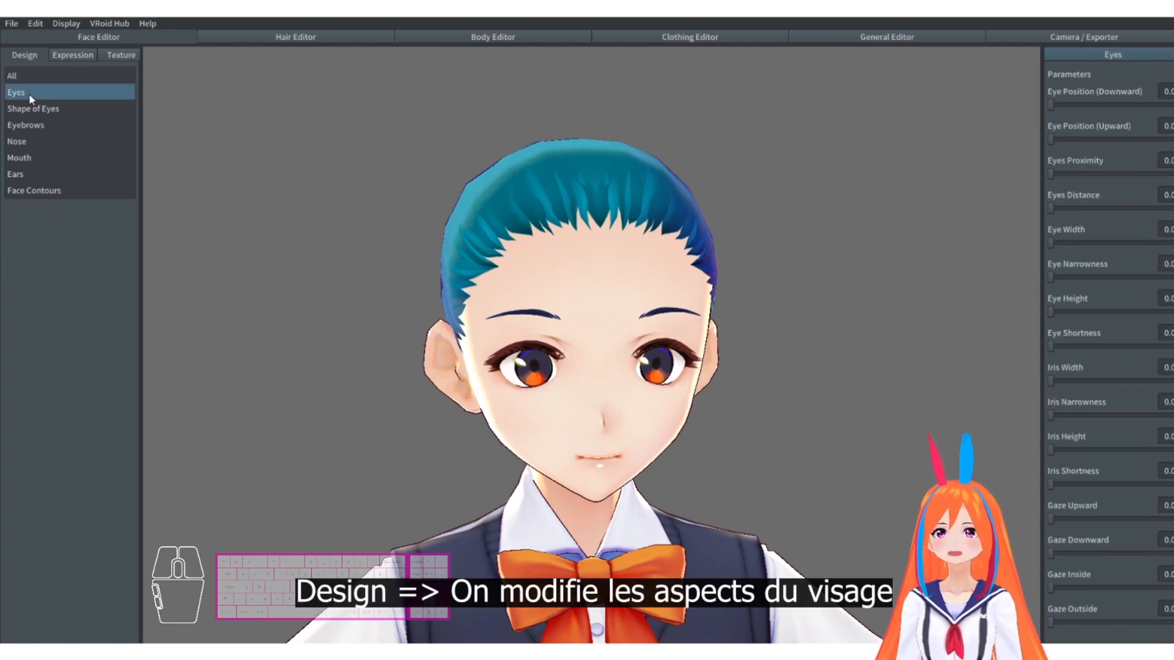
click(48, 110)
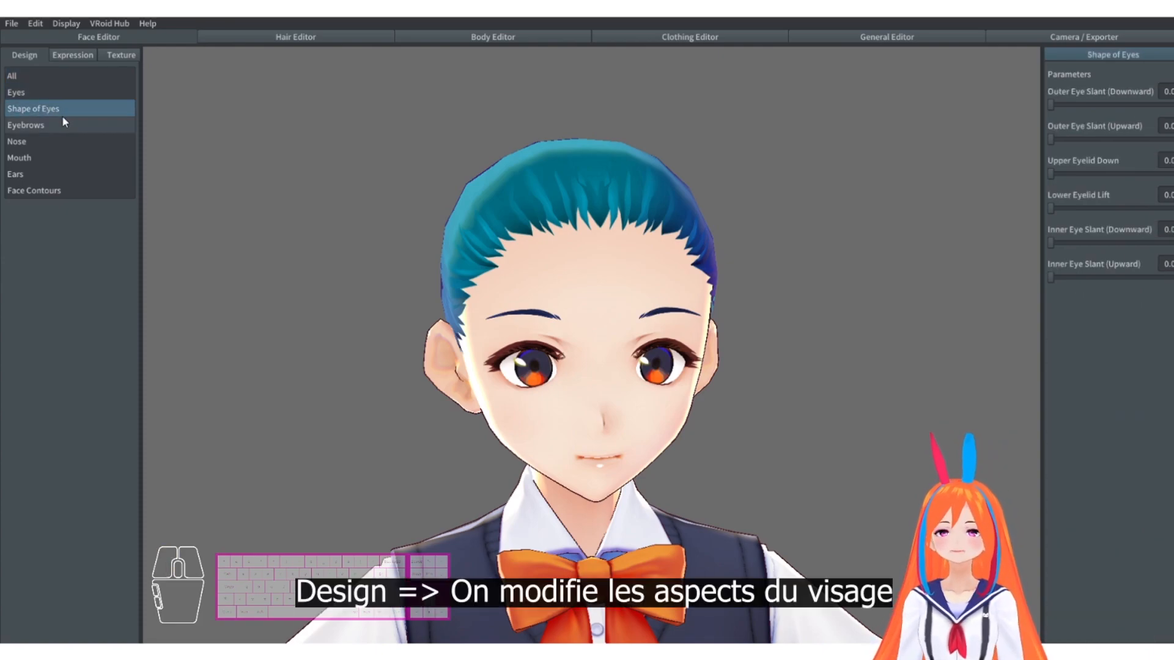
click(32, 126)
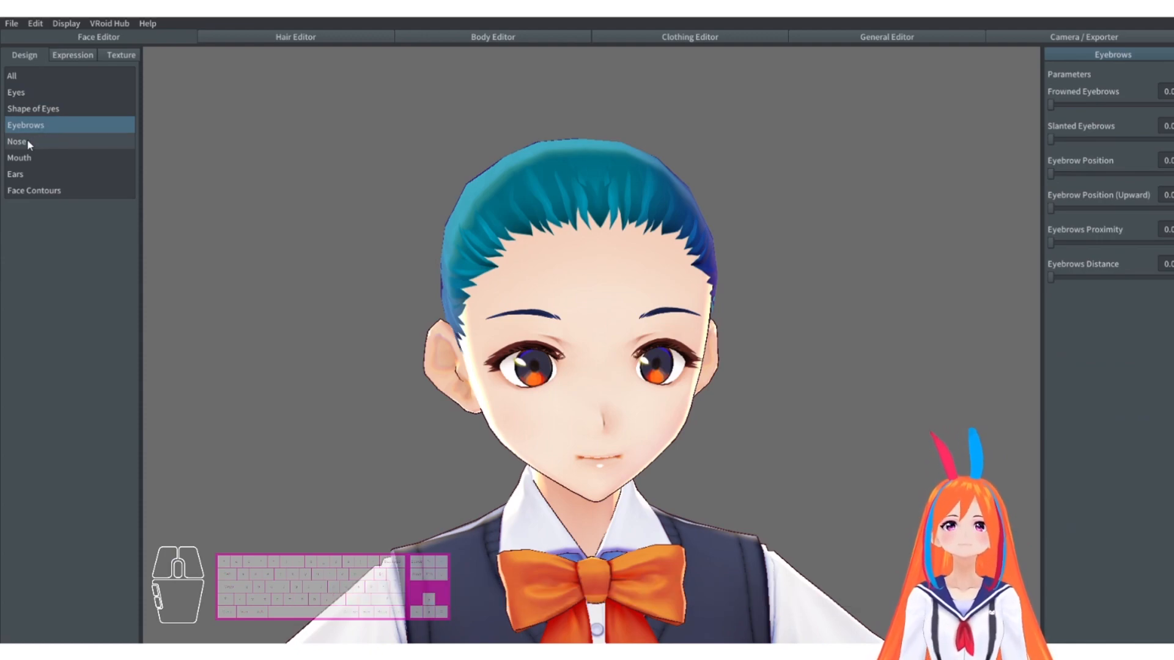
View the design parameters for nose, mouth, ears and face contours, with the head seen from the side and the front.
click(31, 142)
click(35, 157)
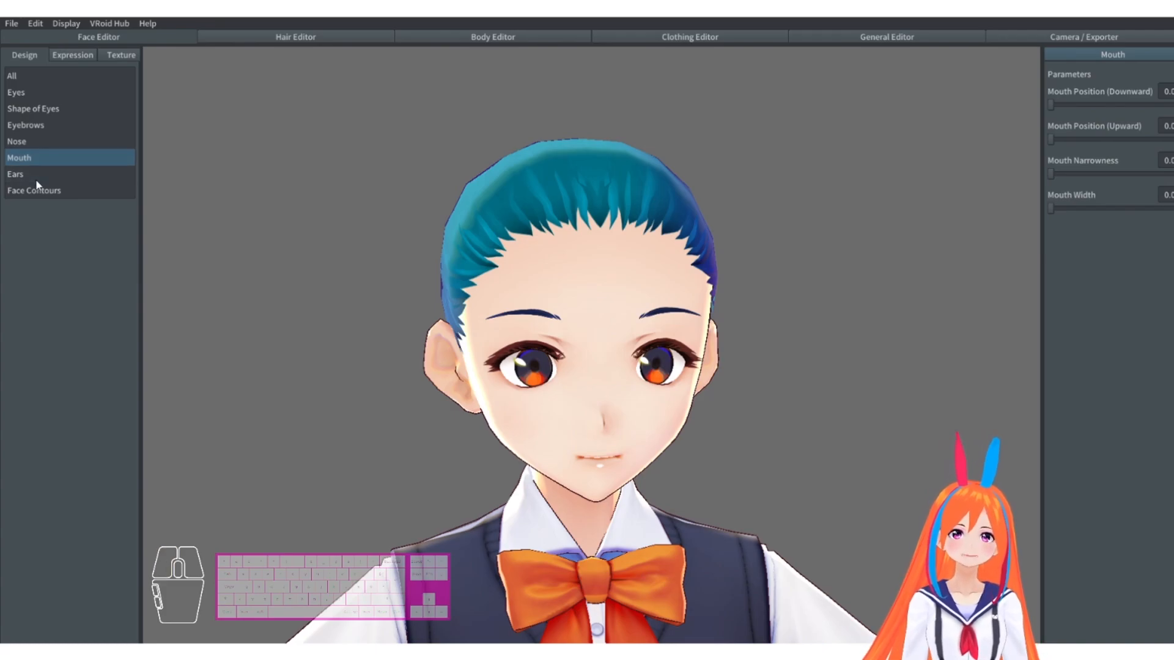
click(43, 176)
right_drag(333, 272, 147, 214)
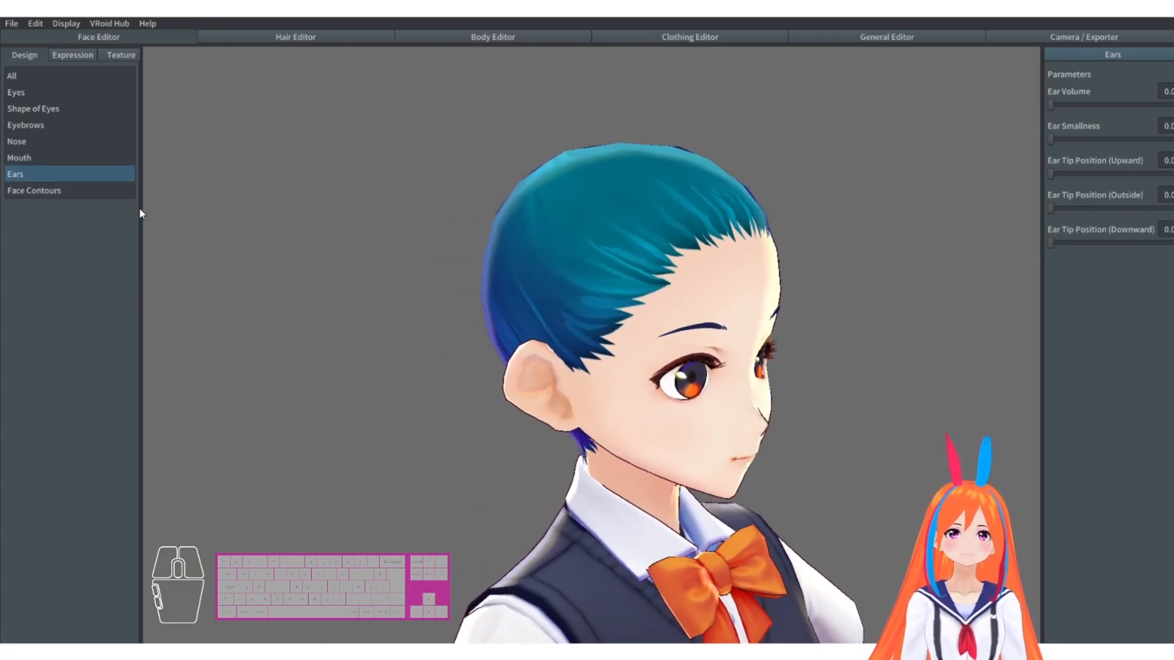
click(68, 191)
right_drag(253, 219, 281, 222)
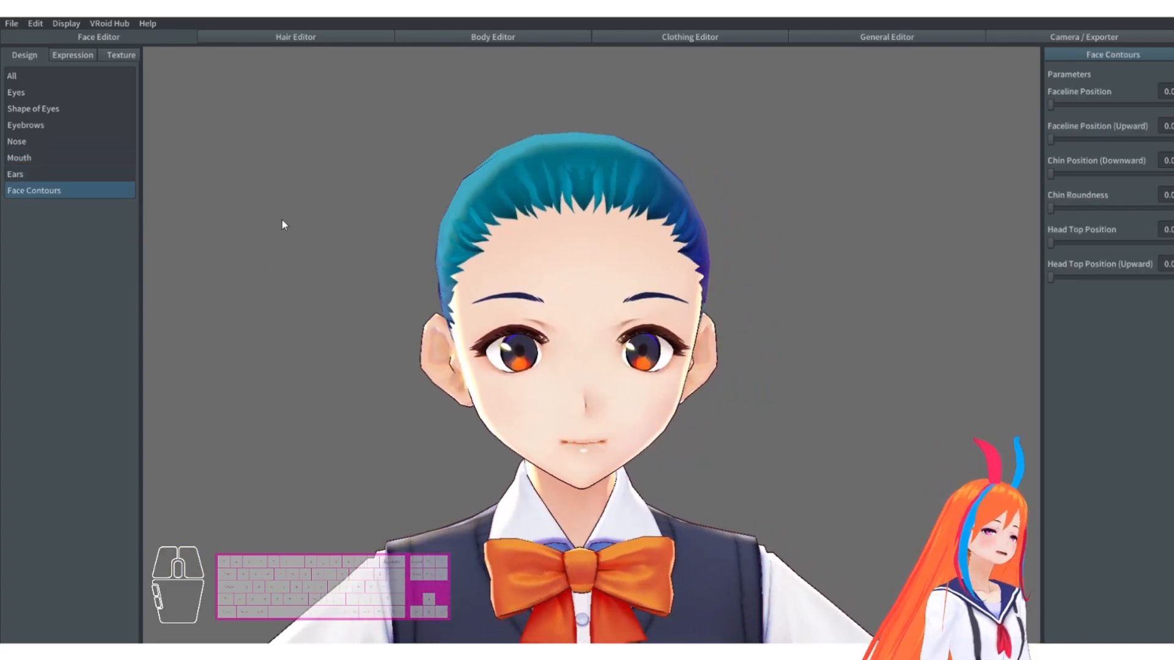
Examine the Eyes parameters with the face enlarged, look over the complete parameter list and return to the Eyes category.
click(36, 93)
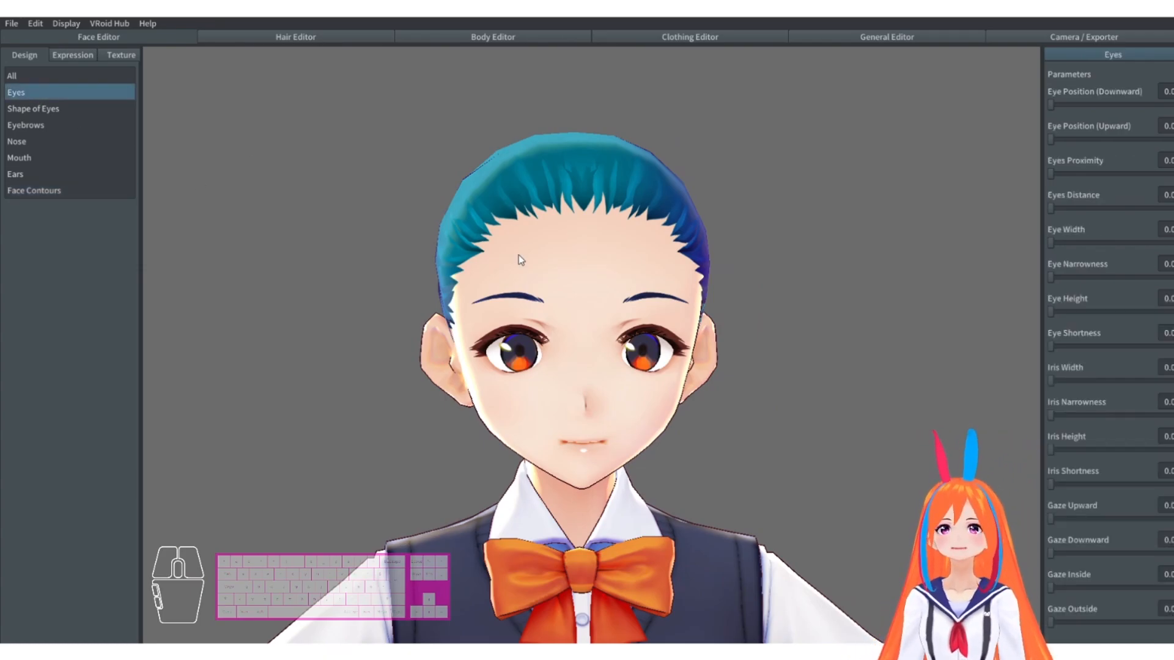
scroll(518, 257, up, 5)
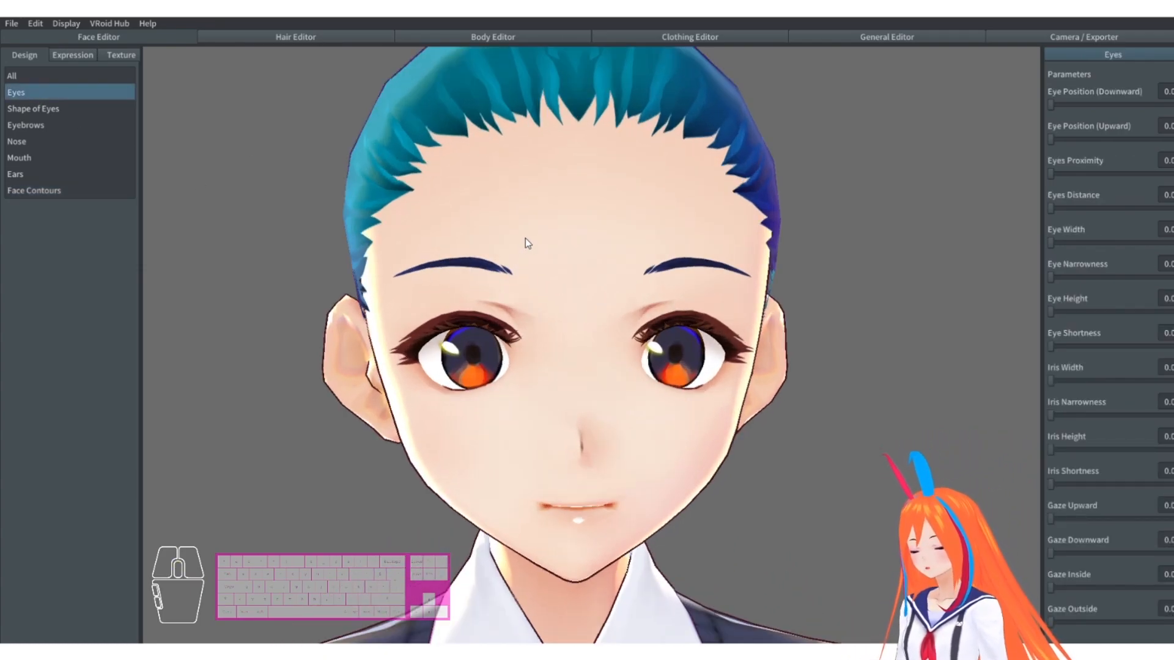
scroll(956, 191, up, 2)
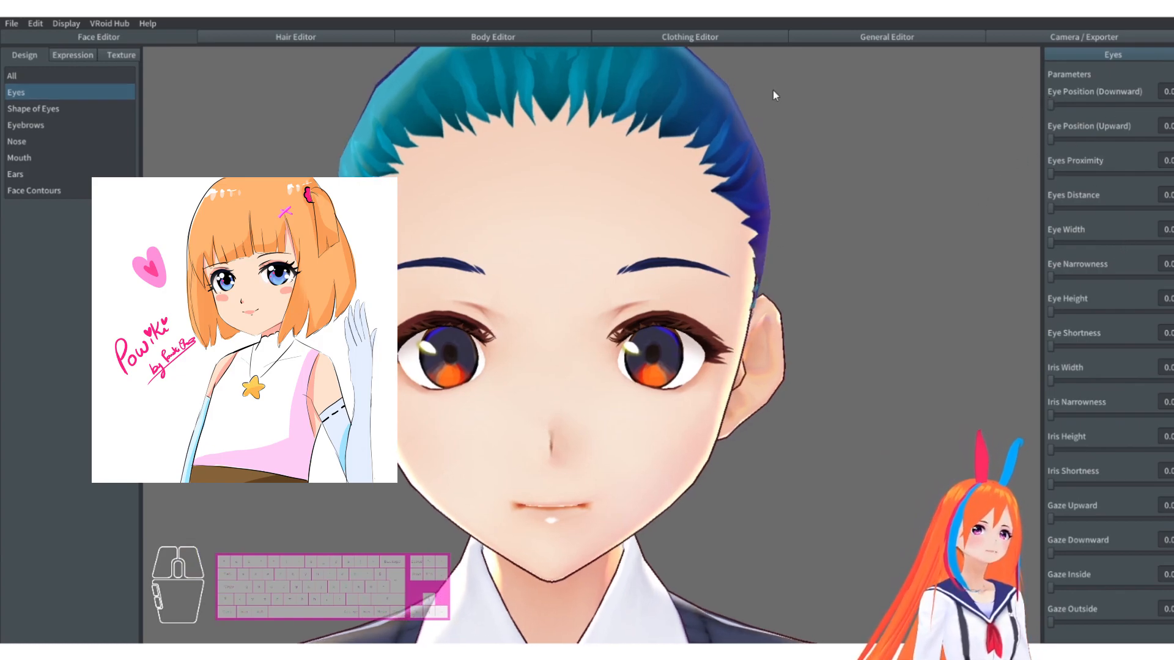
click(27, 78)
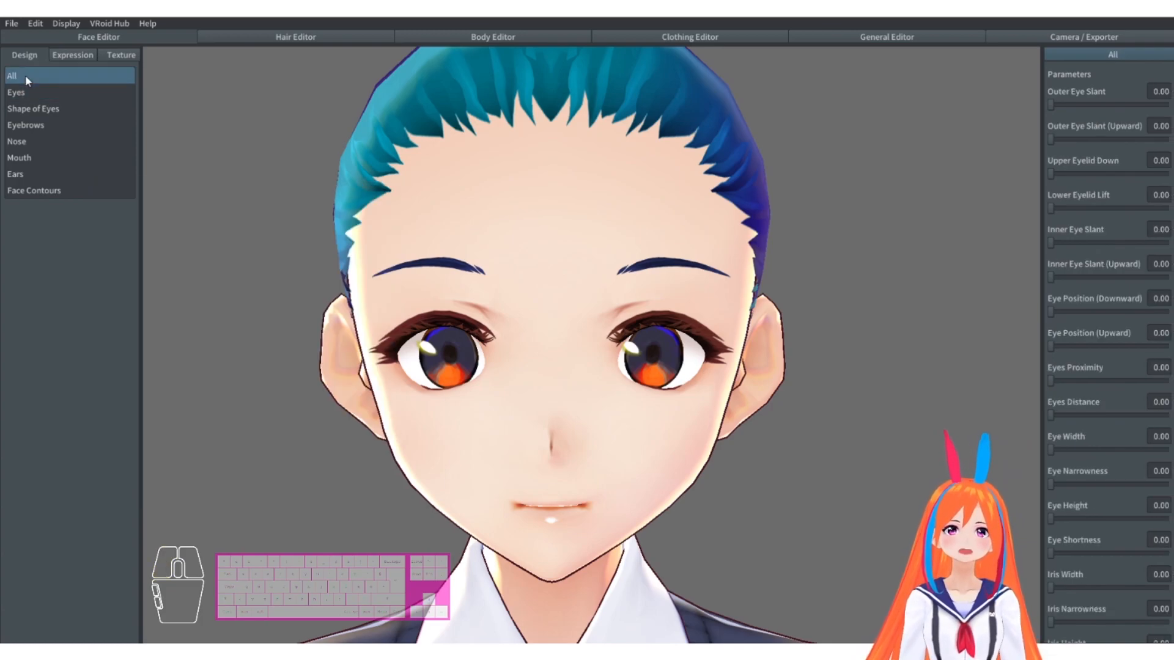
scroll(1131, 152, down, 3)
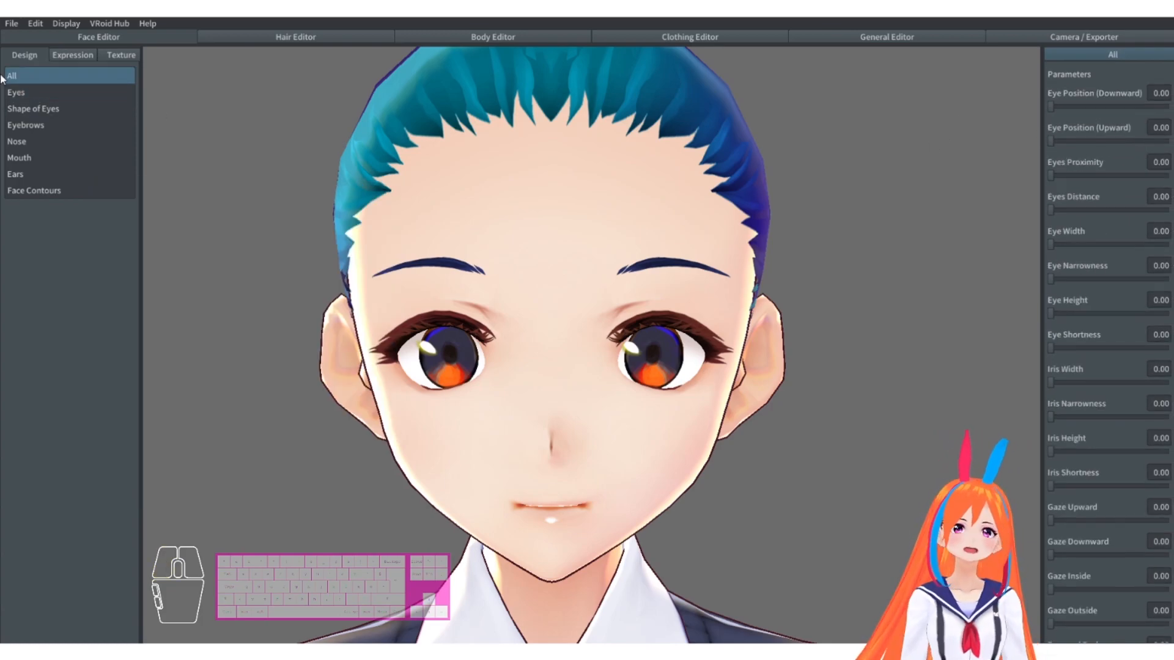
click(20, 91)
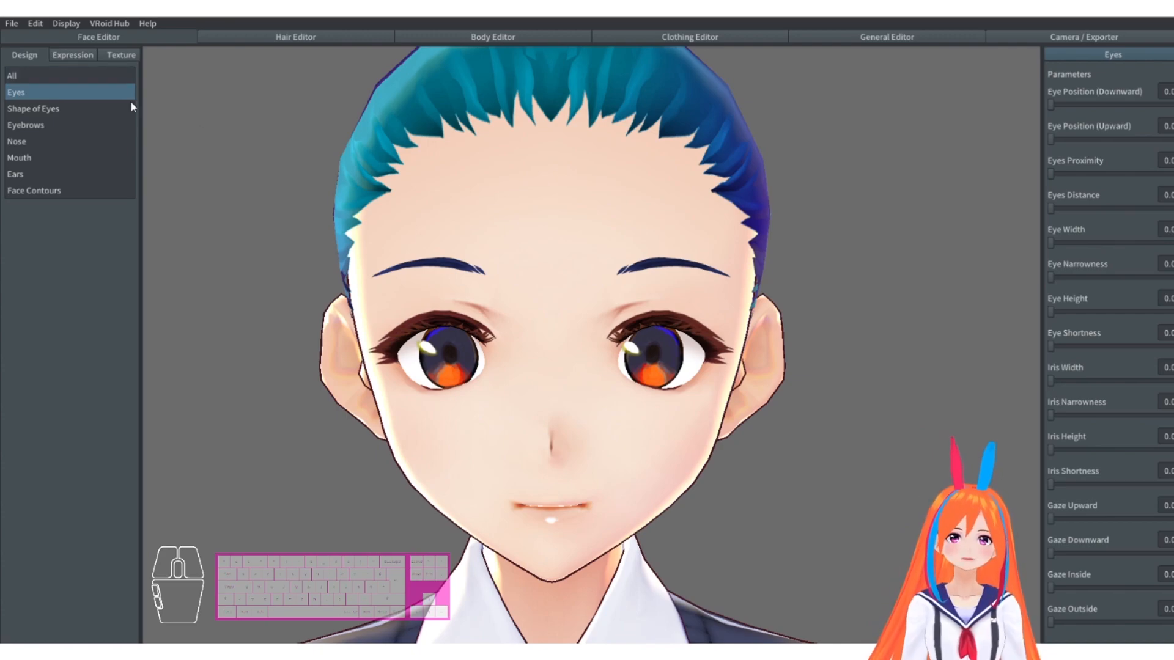
Try the Eye Position (Downward) and Eye Position (Upward) parameters and put both back to zero.
drag(1056, 104, 1028, 108)
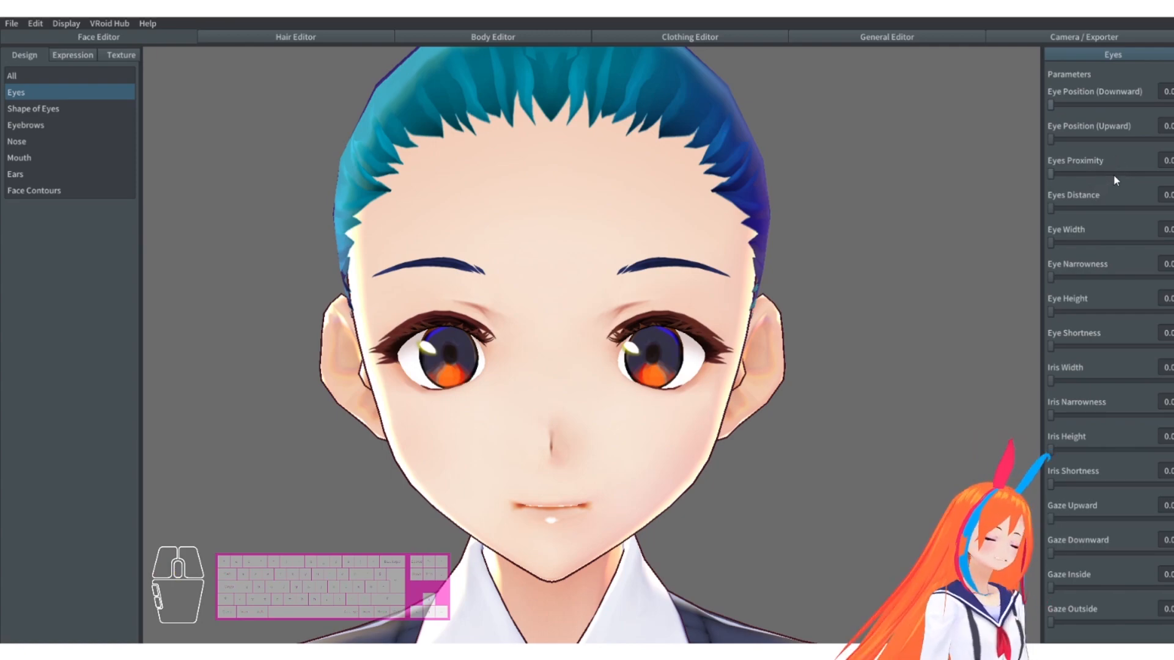
drag(923, 17, 919, 14)
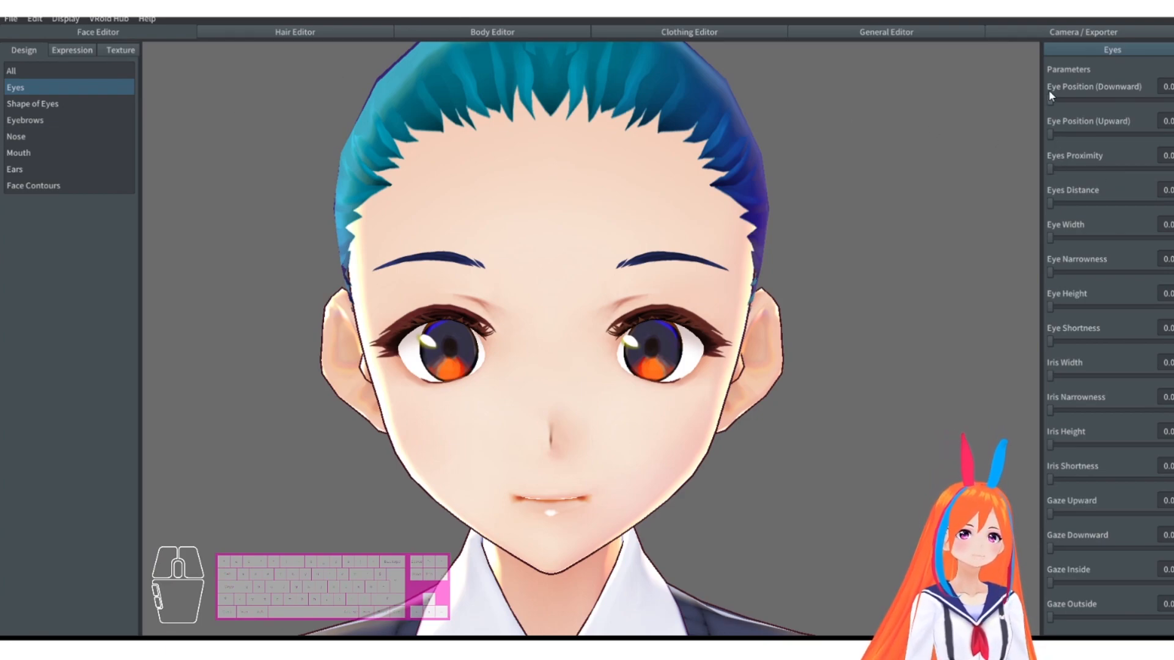
drag(1051, 98, 1043, 140)
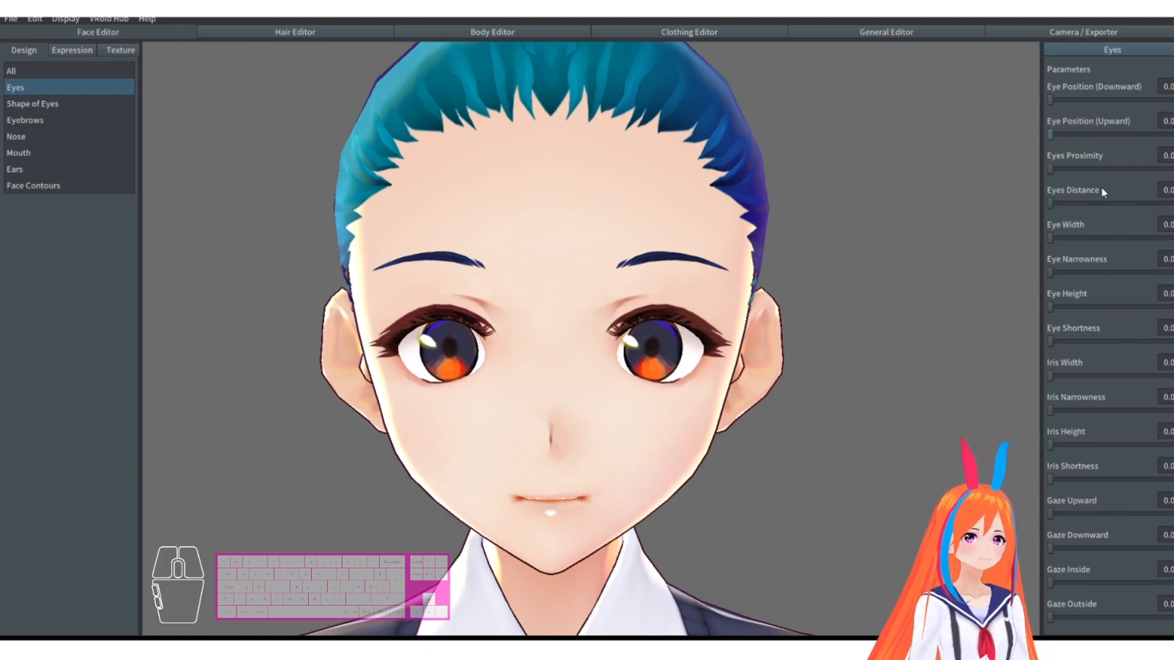
Widen the avatar's eyes slightly by setting Eye Width to between 0.1 and 0.2.
drag(1054, 236, 1040, 275)
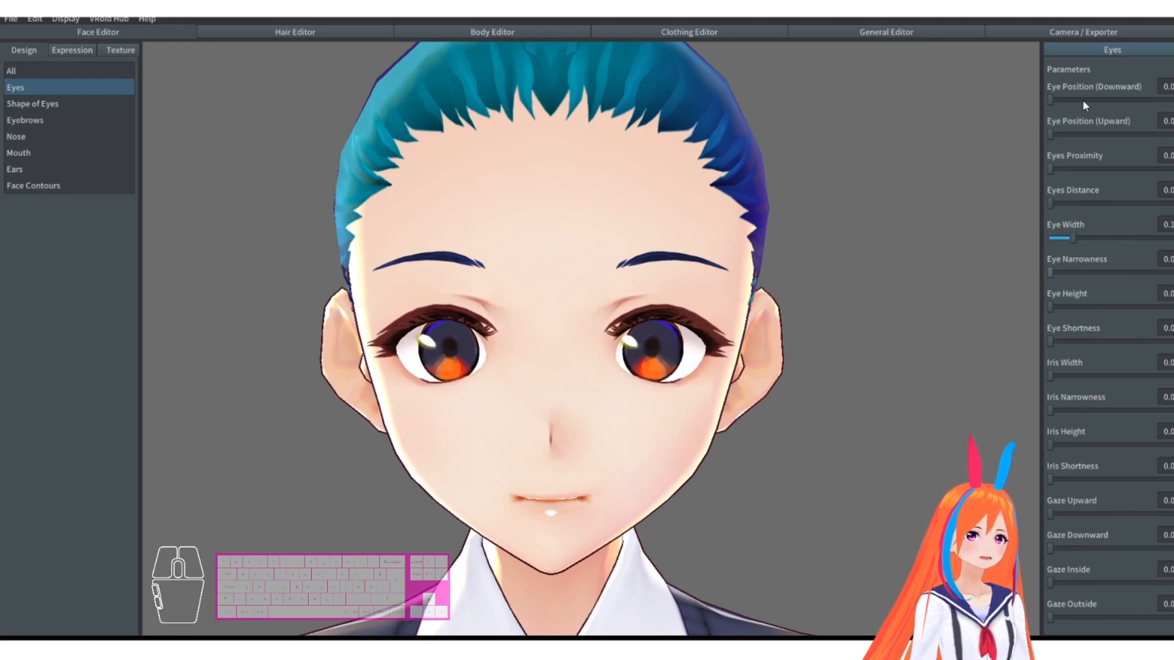
drag(1069, 98, 1015, 214)
drag(1074, 240, 1058, 274)
Try out the Eye Height and Eye Shortness parameters and return both to zero.
drag(1043, 278, 1098, 310)
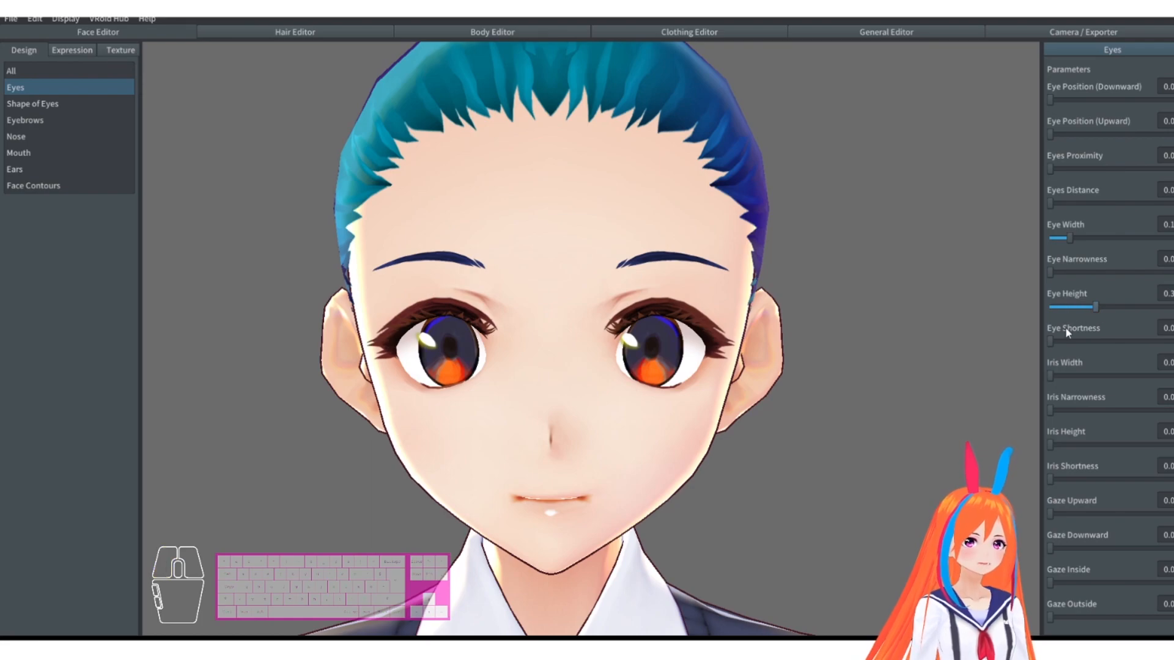
drag(1055, 340, 1002, 348)
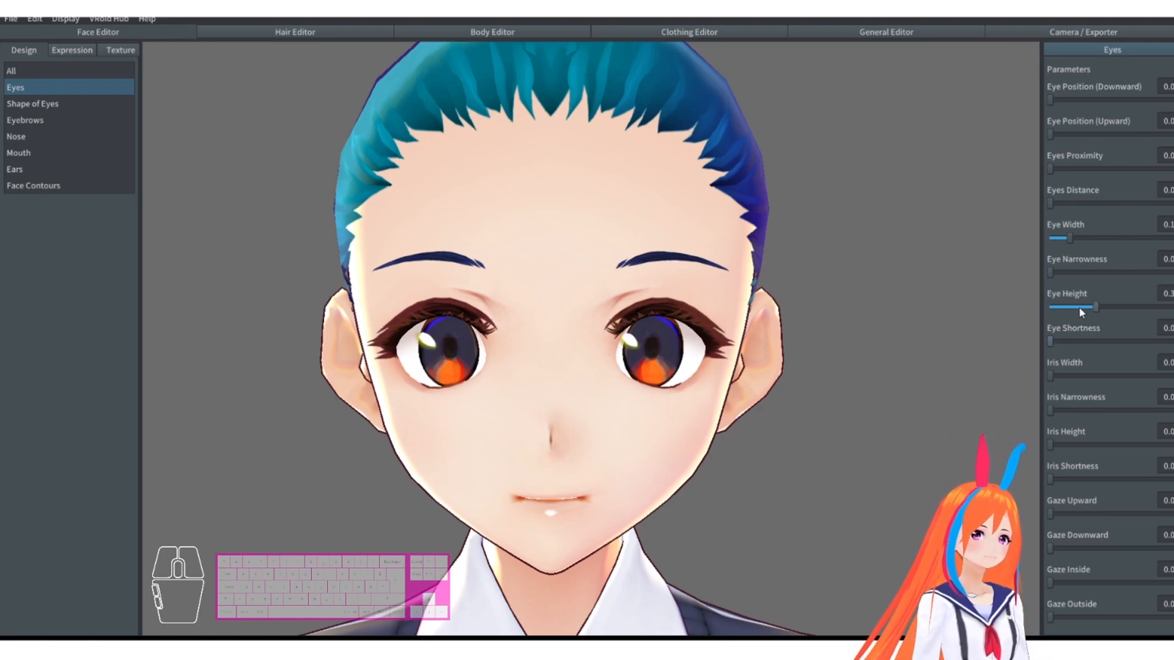
drag(1094, 305, 995, 352)
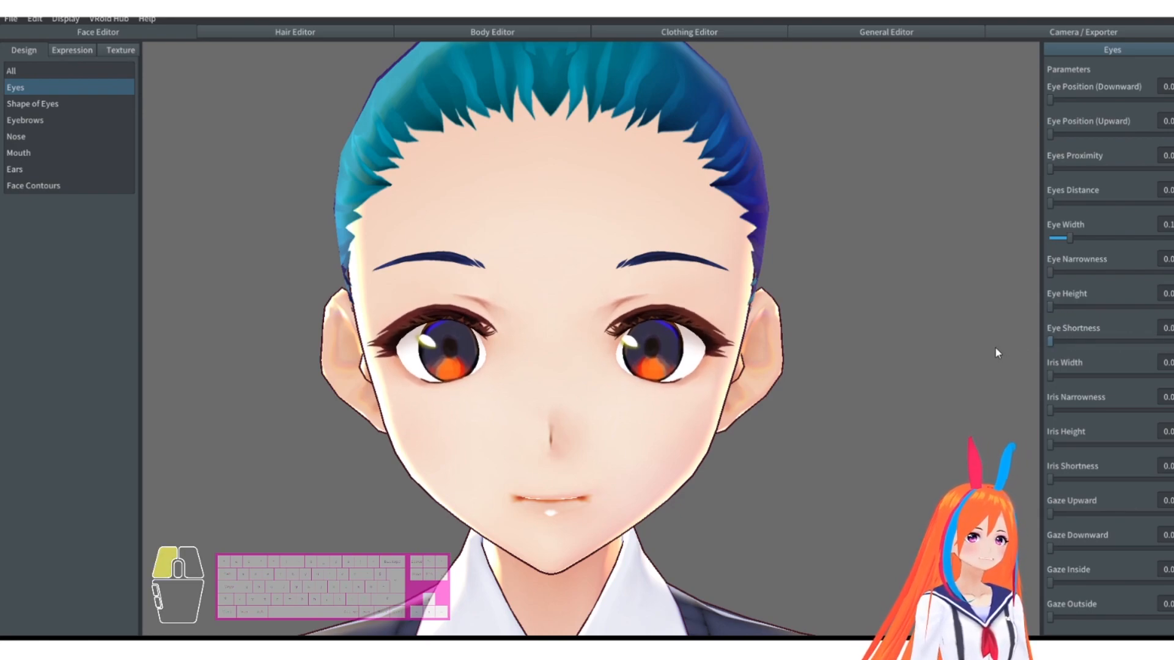
Make the eyes taller by setting Eye Height to between 0.3 and 0.4, leaving Eye Shortness at zero.
drag(1050, 307, 1127, 307)
drag(1050, 344, 1006, 339)
drag(1120, 306, 1050, 344)
drag(1106, 305, 1097, 307)
Widen the irises by setting Iris Width to between 0.6 and 0.7, and check the face at an angle.
right_drag(872, 368, 873, 364)
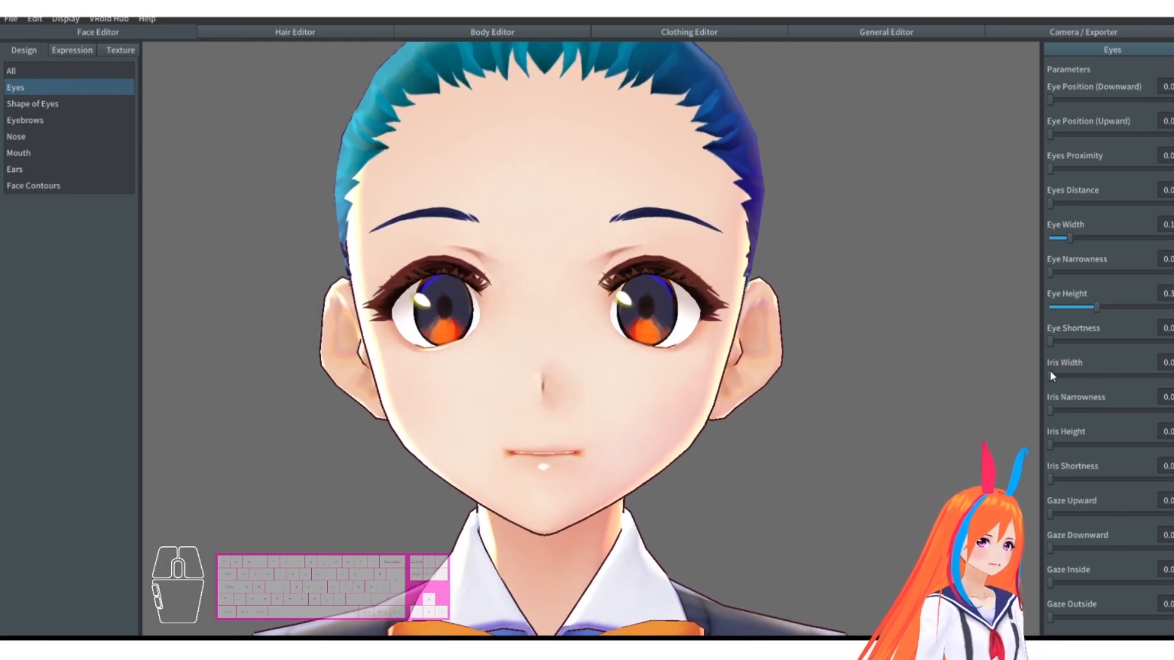
drag(1050, 374, 1131, 380)
right_drag(873, 366, 834, 365)
scroll(966, 388, up, 2)
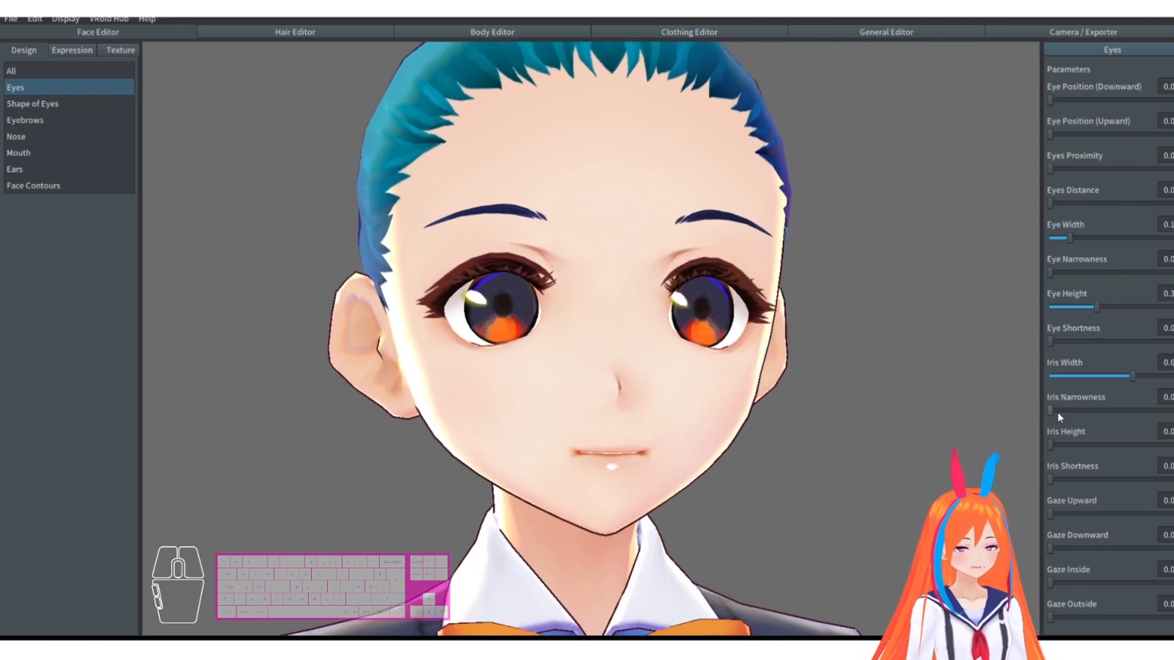
Test Iris Narrowness and return it to zero, and raise Iris Height to between 0.1 and 0.2.
mouse_move(1059, 411)
mouse_down()
mouse_move(1129, 413)
mouse_move(1037, 416)
mouse_up()
right_drag(1009, 409, 924, 397)
drag(1051, 411, 1051, 411)
right_drag(965, 413, 1043, 424)
mouse_move(1063, 441)
mouse_down()
mouse_move(1109, 443)
mouse_move(1025, 454)
mouse_move(1092, 450)
mouse_move(1069, 452)
mouse_up()
right_drag(886, 412, 984, 432)
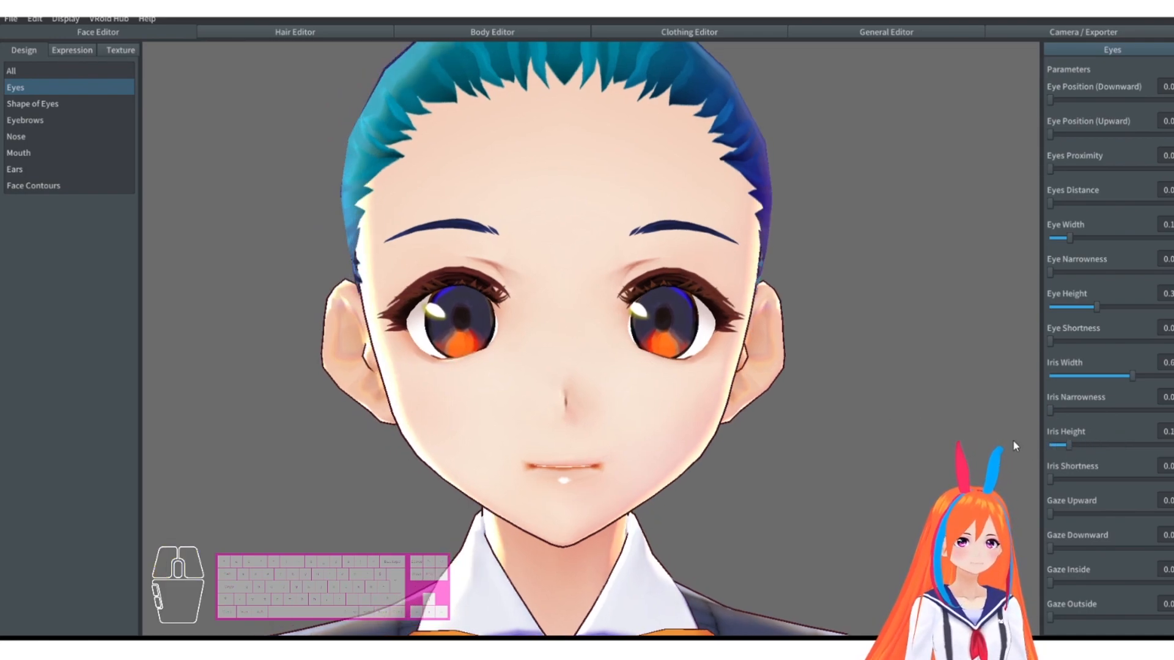
Try the Iris Shortness and gaze direction parameters and put them all back to zero.
mouse_move(1062, 478)
mouse_down()
mouse_move(1107, 475)
mouse_move(1050, 482)
mouse_up()
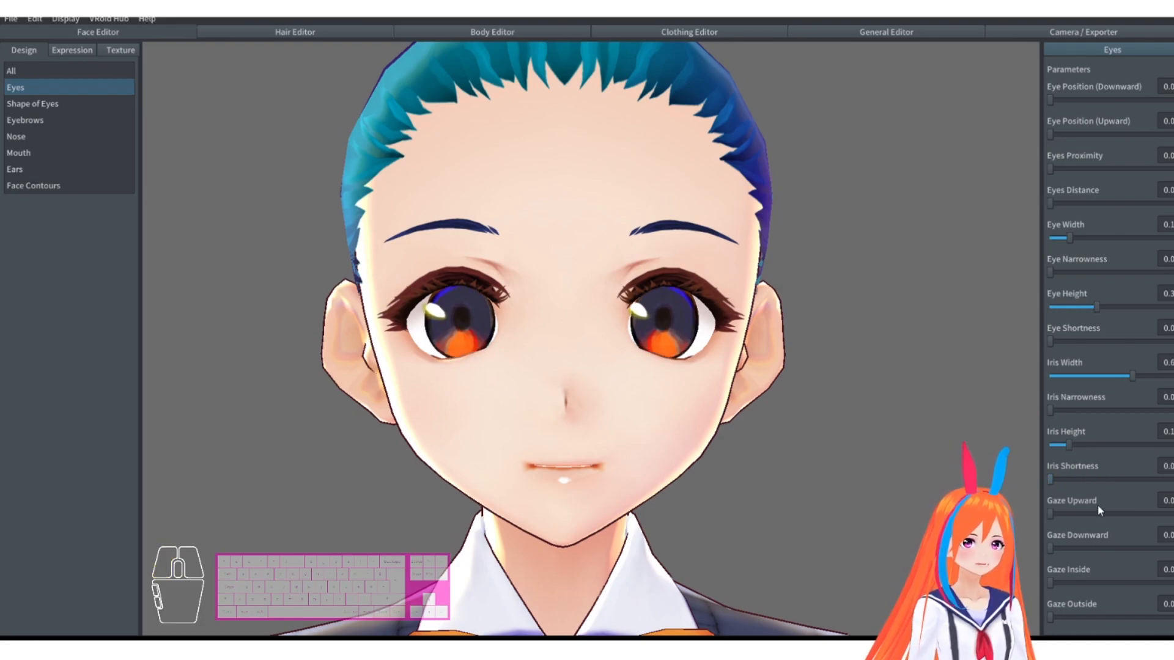
drag(1052, 513, 1021, 527)
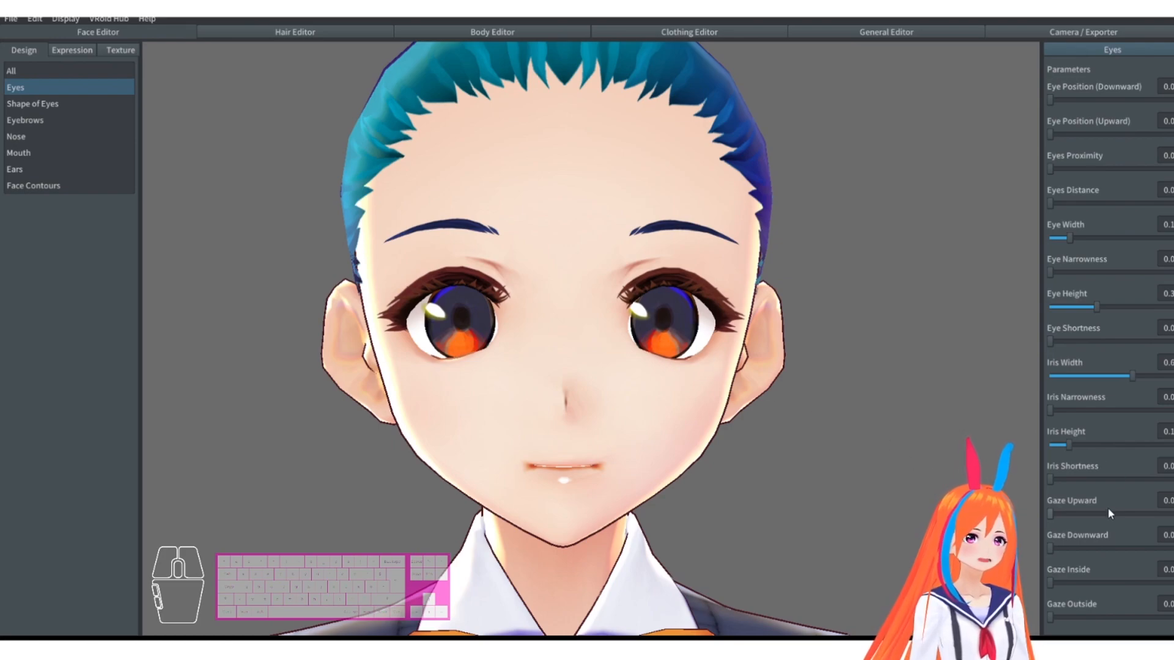
drag(1058, 512, 1130, 516)
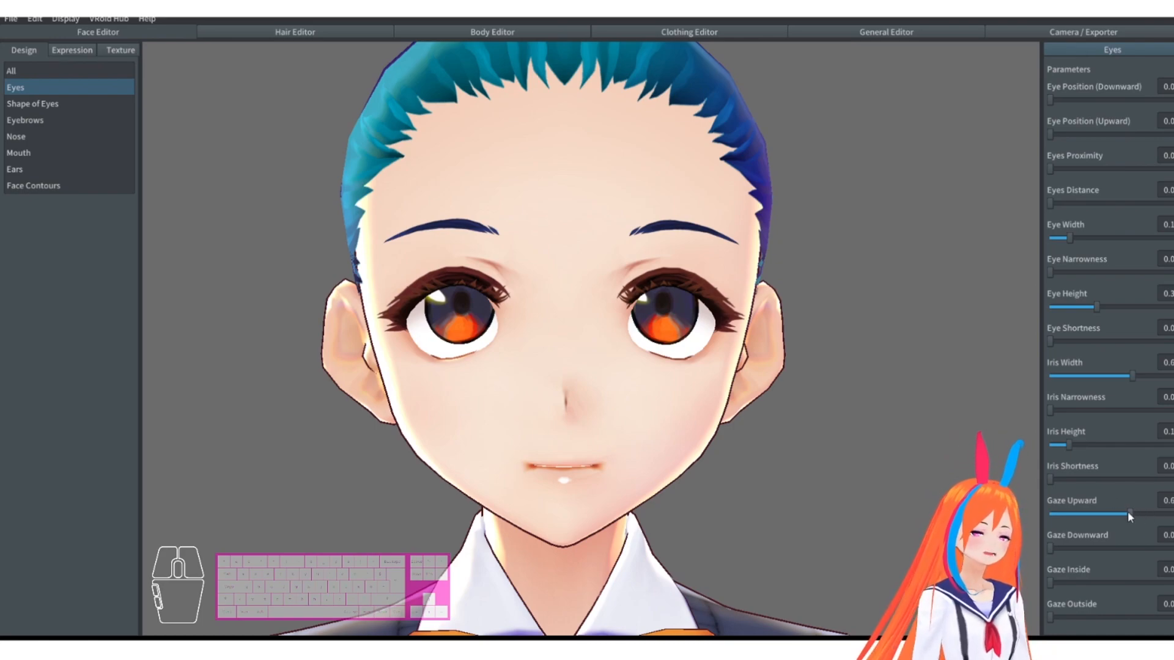
drag(1128, 514, 1023, 512)
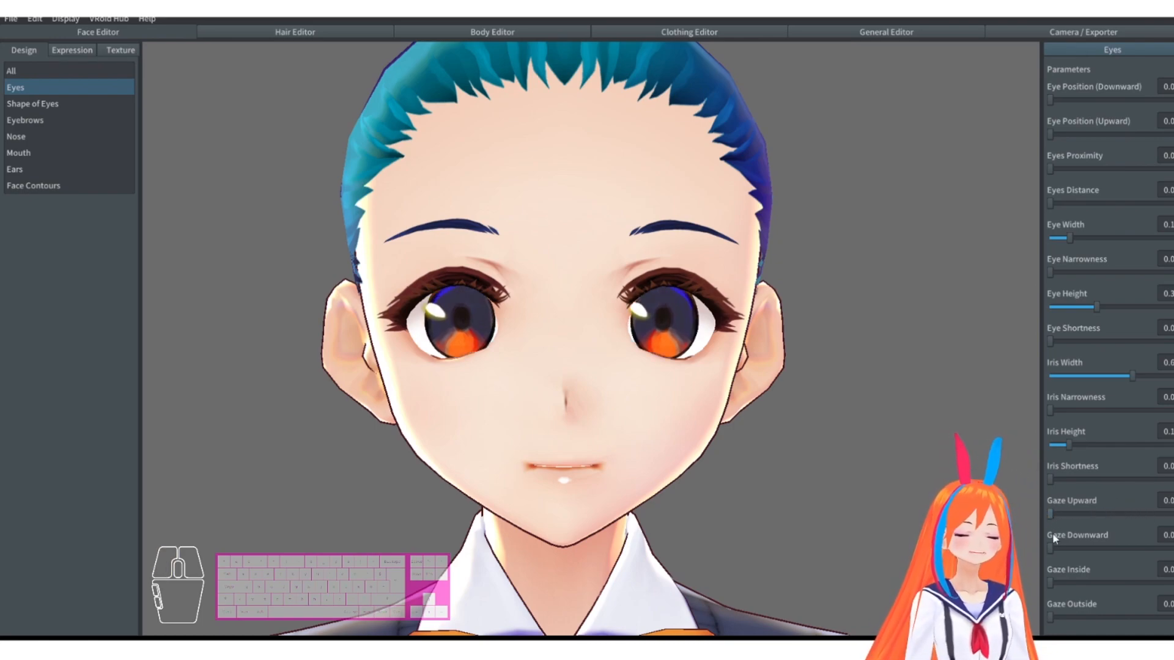
drag(1053, 582, 1052, 628)
In the Shape of Eyes category, raise Outer Eye Slant (Downward) to between 0.7 and 0.8 and check the eyes up close.
click(32, 103)
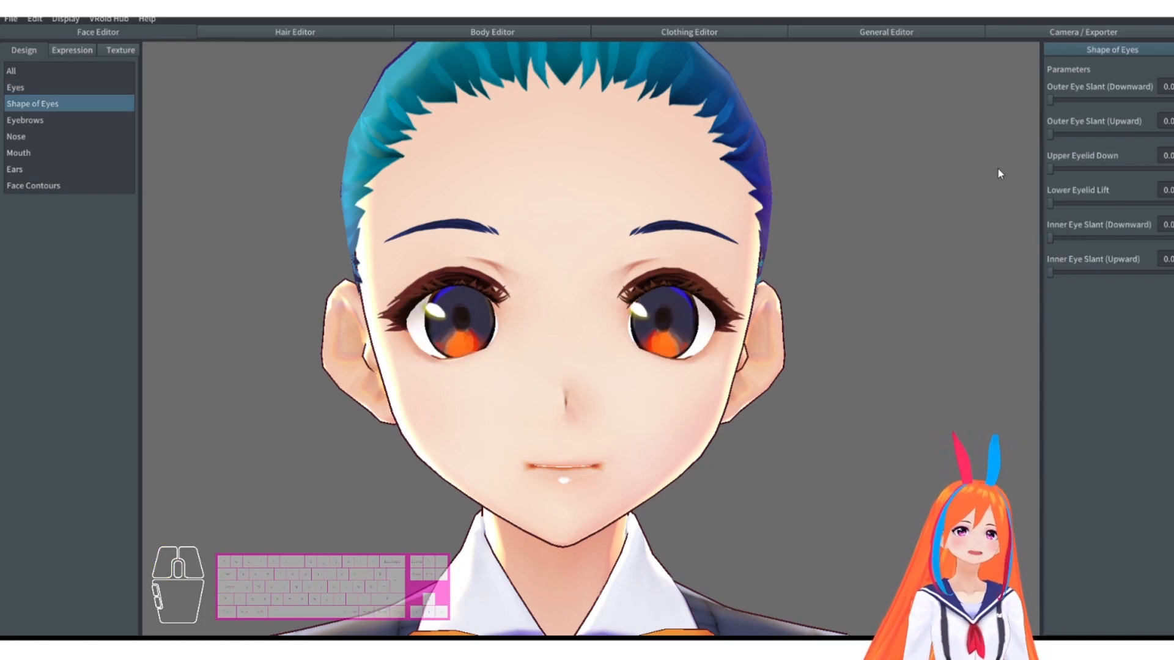
drag(1052, 99, 1040, 133)
drag(1092, 100, 1139, 111)
drag(951, 257, 923, 265)
scroll(912, 270, up, 2)
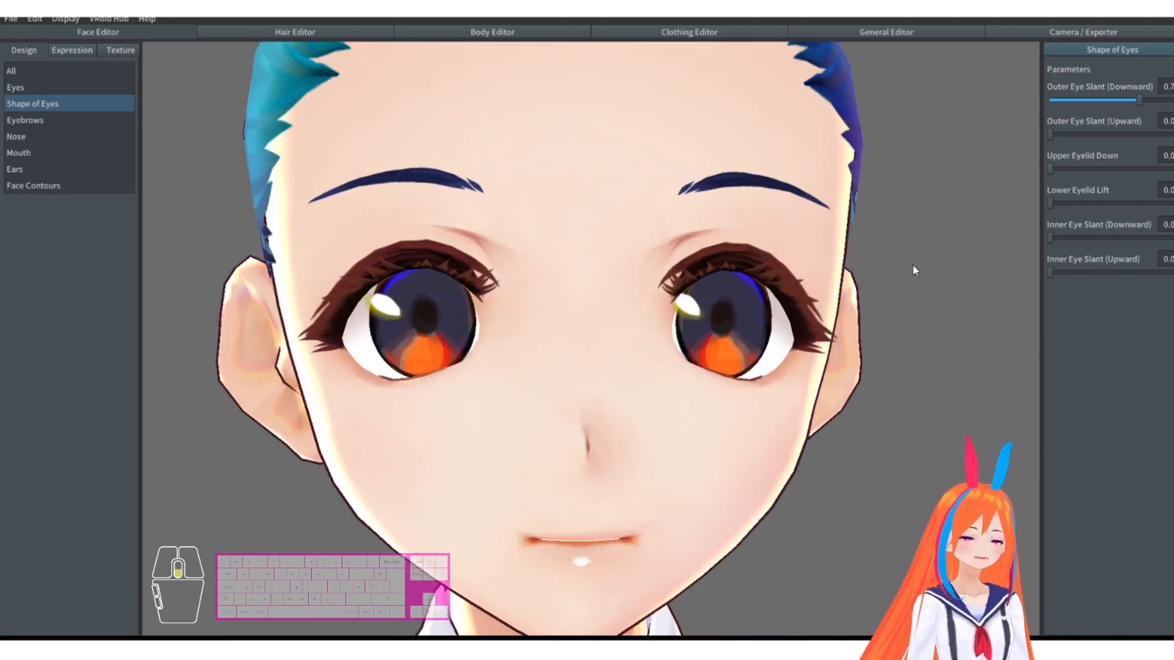
scroll(912, 270, down, 1)
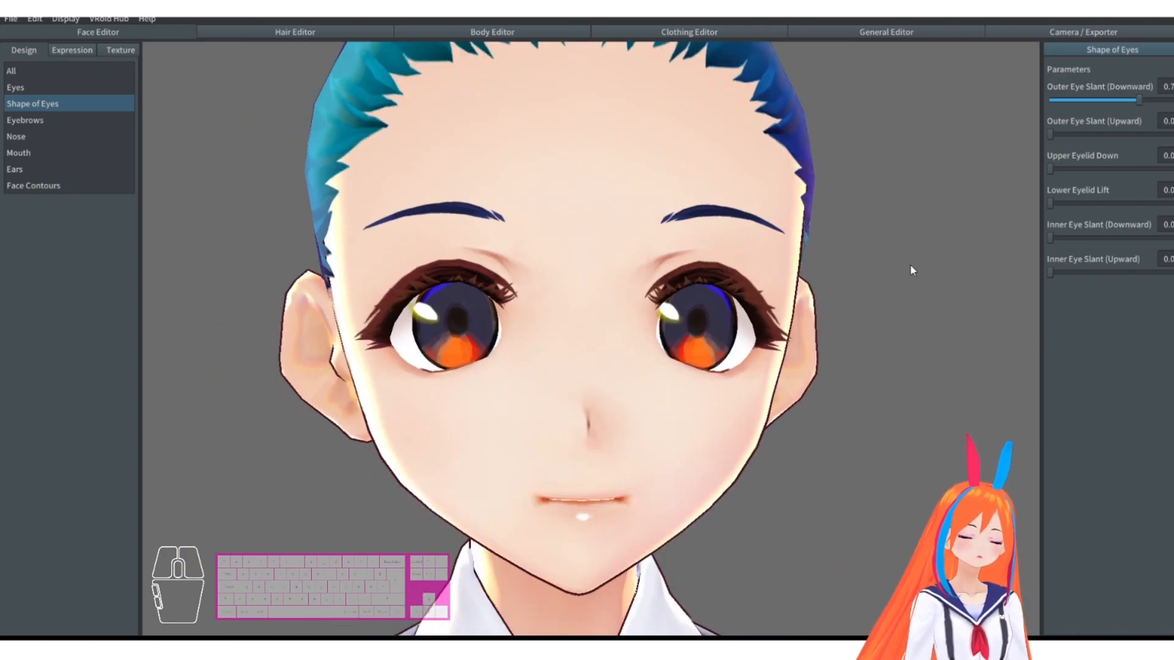
drag(916, 260, 942, 263)
scroll(904, 272, down, 1)
scroll(898, 284, up, 1)
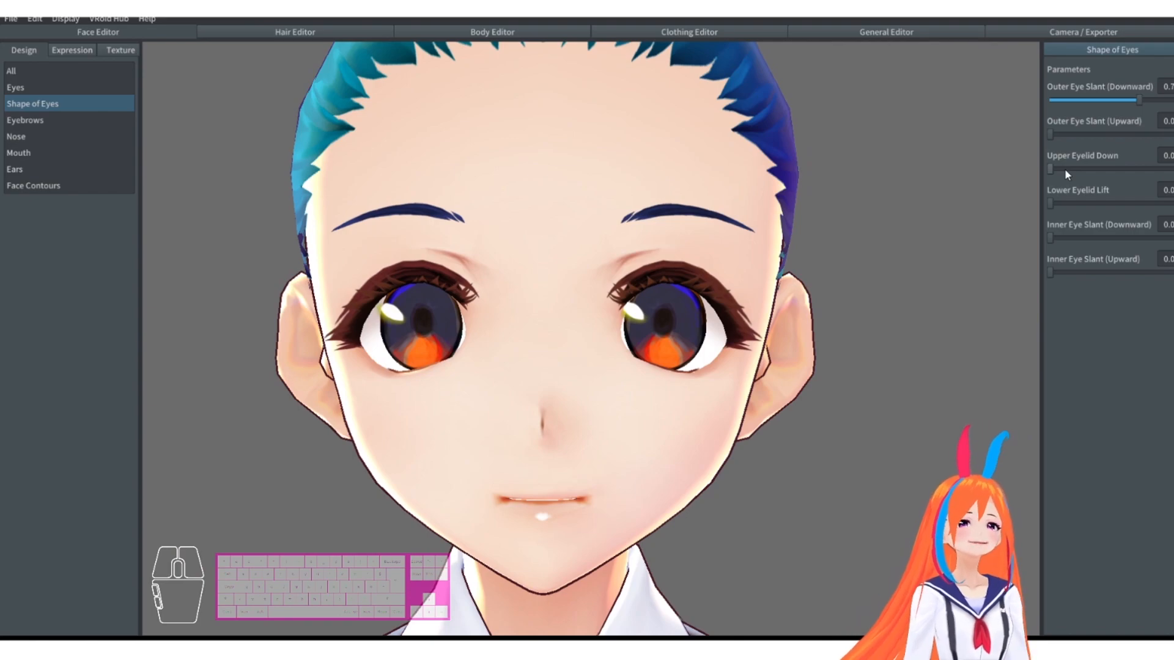
Set Lower Eyelid Lift to 1.0, leaving Upper Eyelid Down at zero.
drag(1063, 169, 1172, 210)
mouse_move(966, 260)
right_down()
mouse_move(908, 263)
mouse_move(945, 269)
right_up()
scroll(878, 293, down, 3)
scroll(878, 294, up, 2)
Try the Inner Eye Slant (Downward) and (Upward) parameters, return both to zero and view the face from farther away.
drag(1054, 238, 977, 256)
drag(1061, 271, 977, 281)
drag(1051, 239, 904, 255)
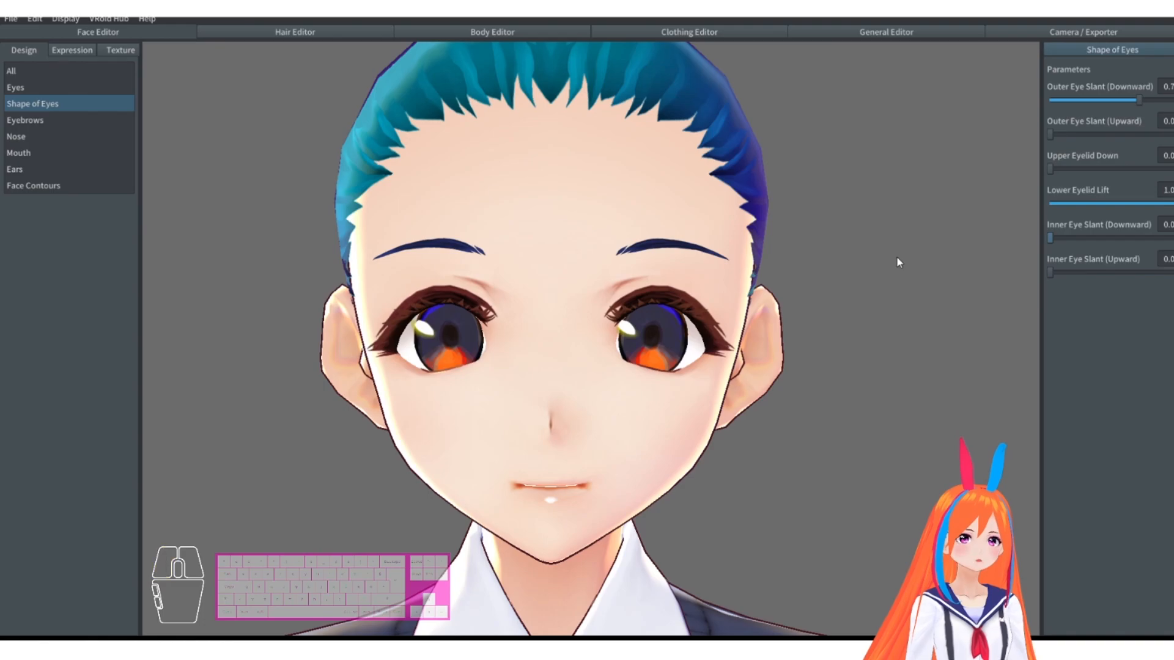
scroll(831, 262, down, 3)
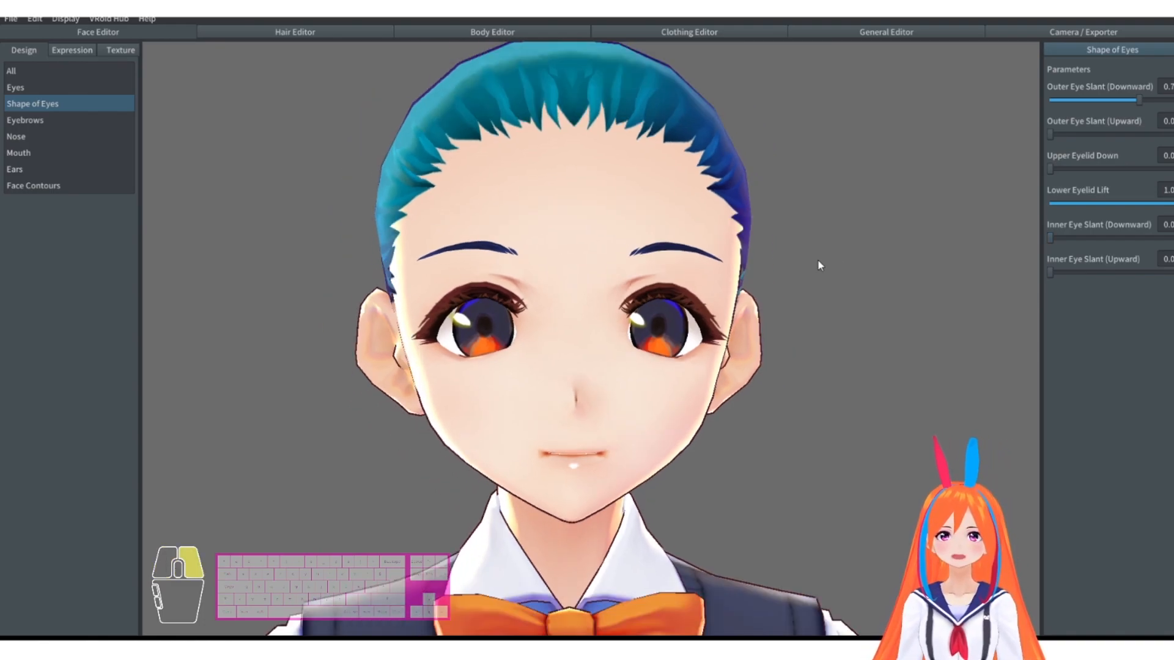
Try the Eyebrows category's parameters, from Frowned Eyebrows to Eyebrows Distance, and leave them at zero.
click(27, 119)
drag(1050, 99, 1043, 223)
mouse_move(1056, 269)
mouse_down()
mouse_move(1162, 273)
mouse_move(1047, 274)
mouse_up()
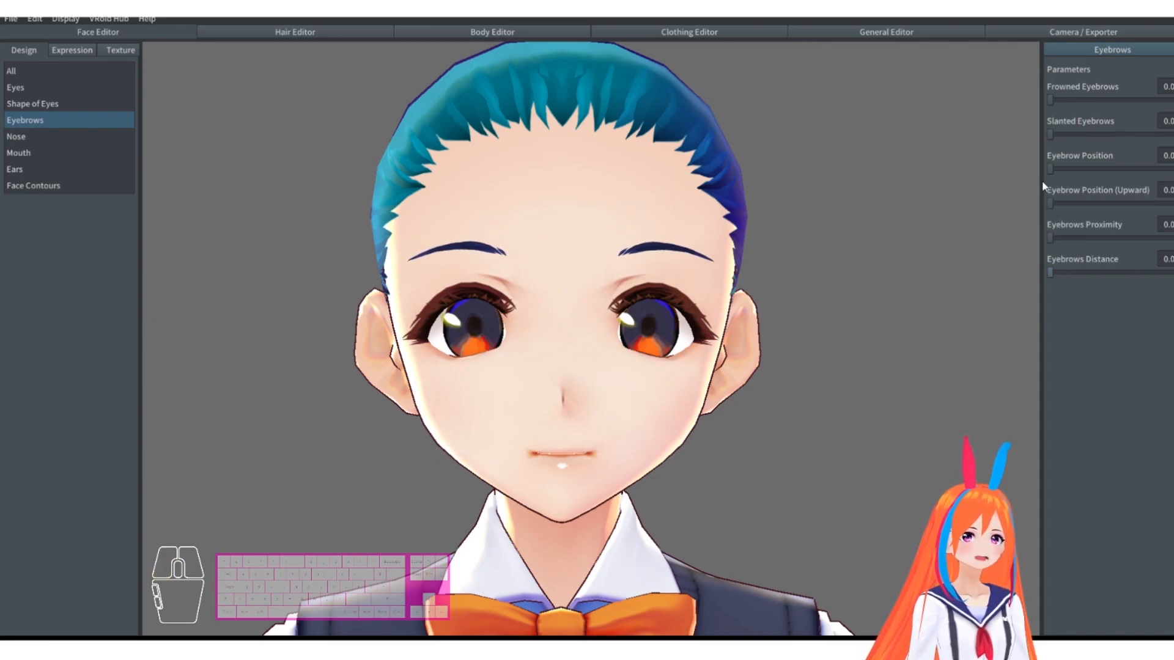
Try the Frowned Eyebrows parameter, return it to zero and raise Slanted Eyebrows to about 0.3.
drag(1055, 98, 1152, 101)
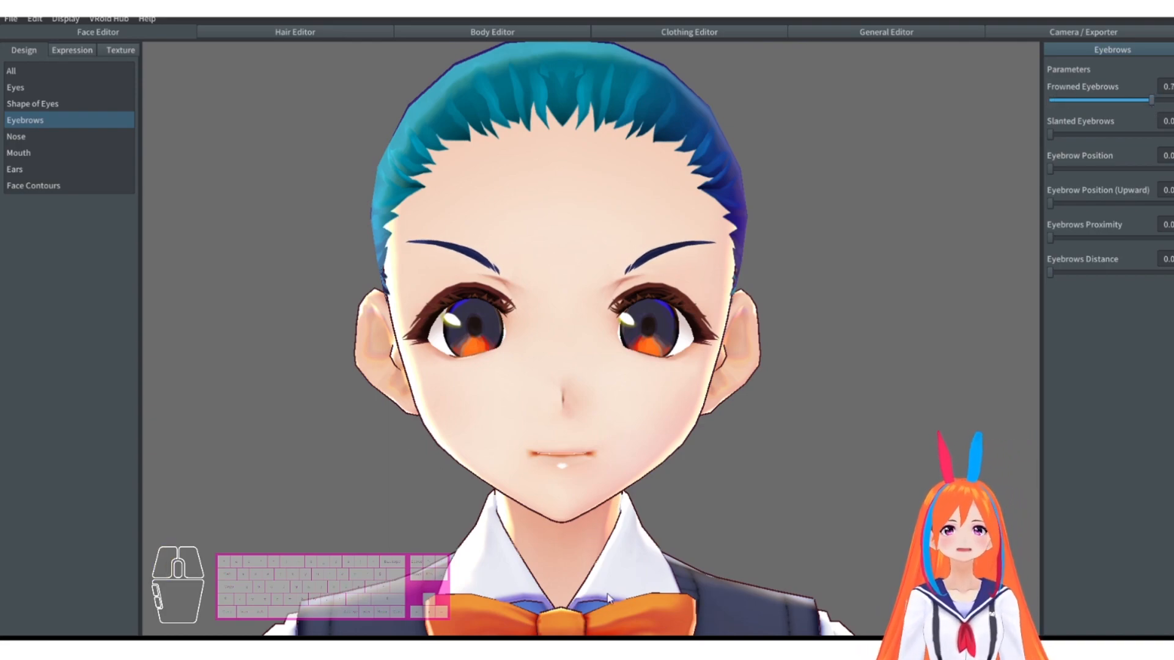
drag(1132, 97, 1088, 141)
scroll(810, 270, up, 5)
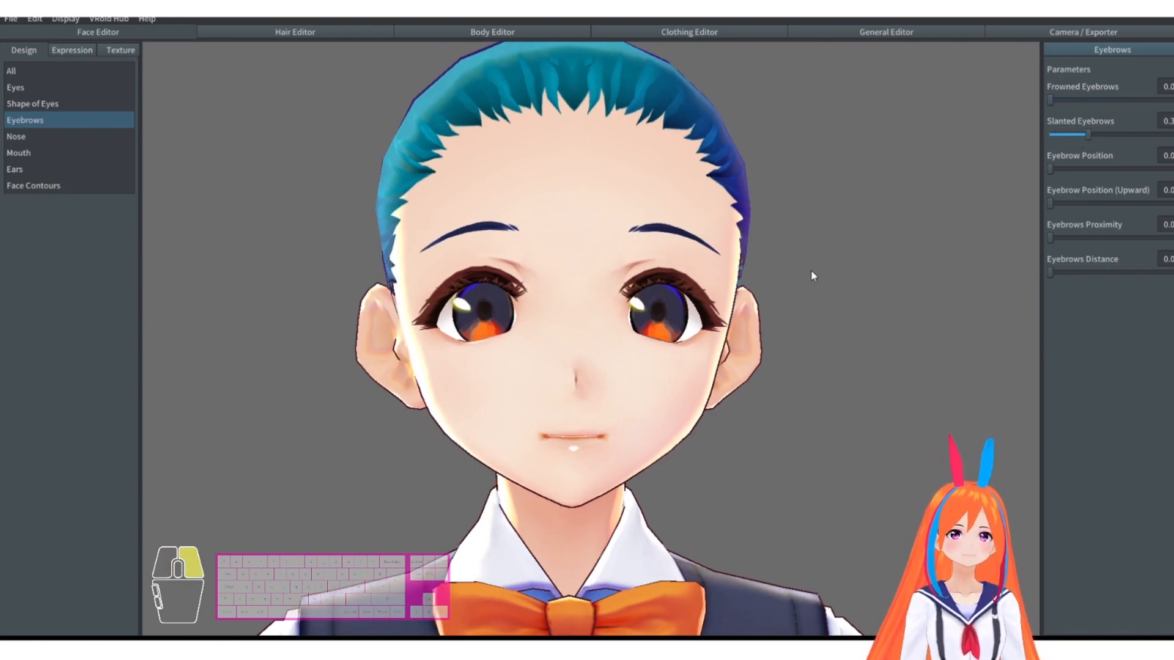
Try Nose Position (Downward) and (Upward) in the Nose category while viewing the profile, and return both to zero.
click(25, 136)
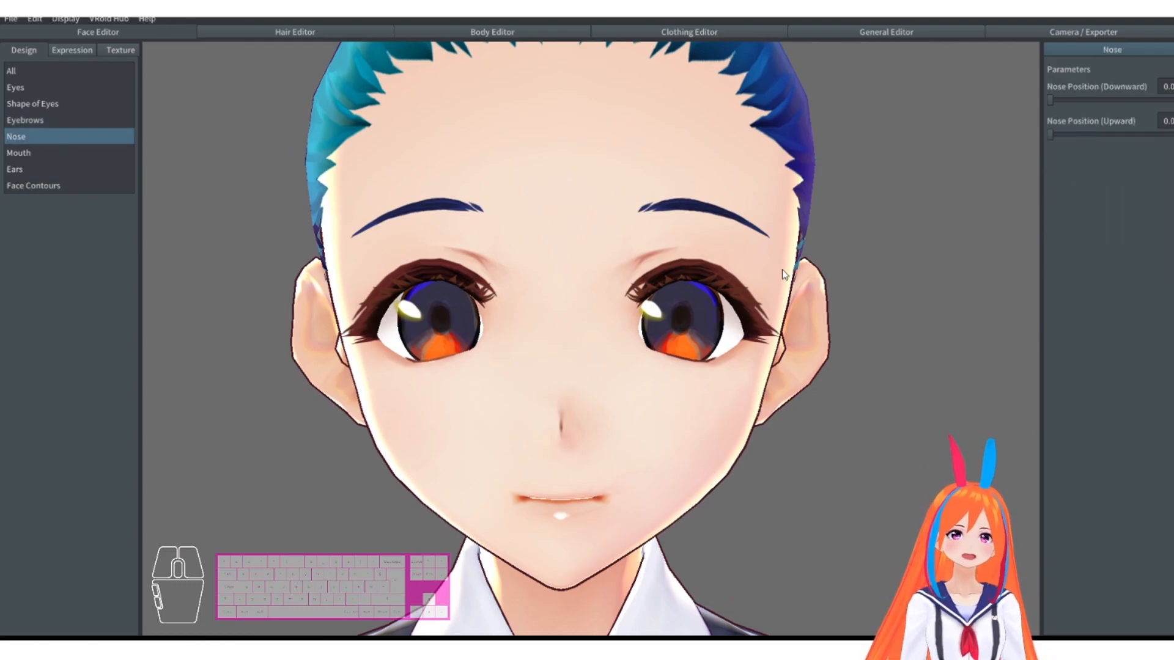
right_drag(874, 228, 819, 241)
drag(1051, 100, 819, 164)
drag(1076, 134, 1149, 135)
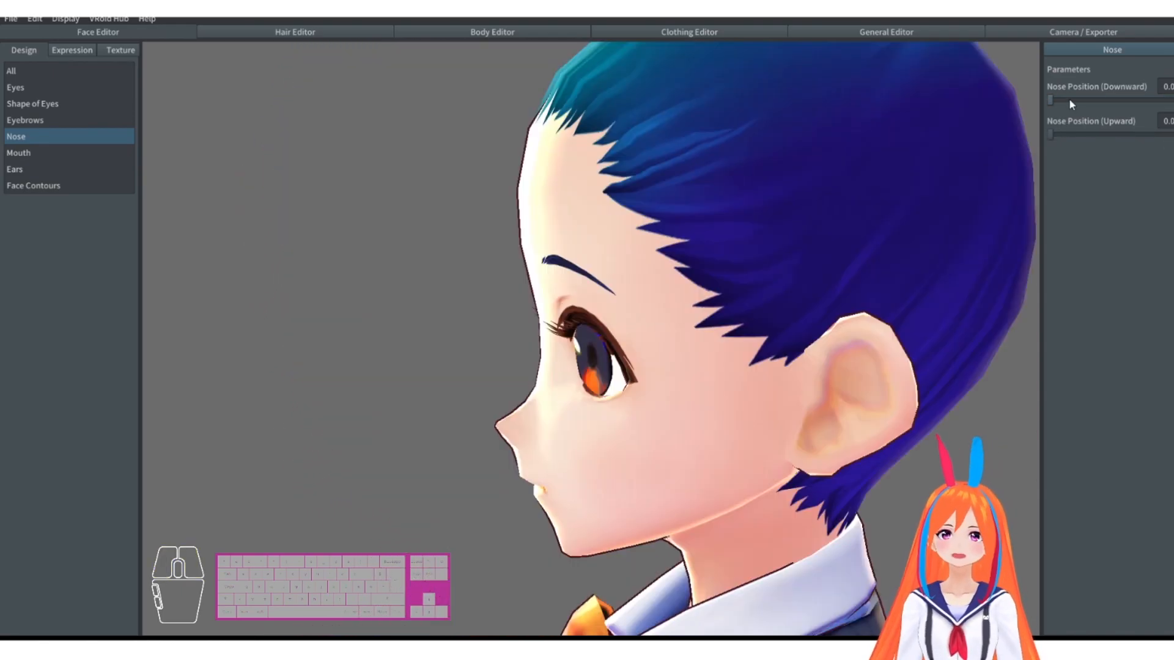
drag(1070, 102, 981, 120)
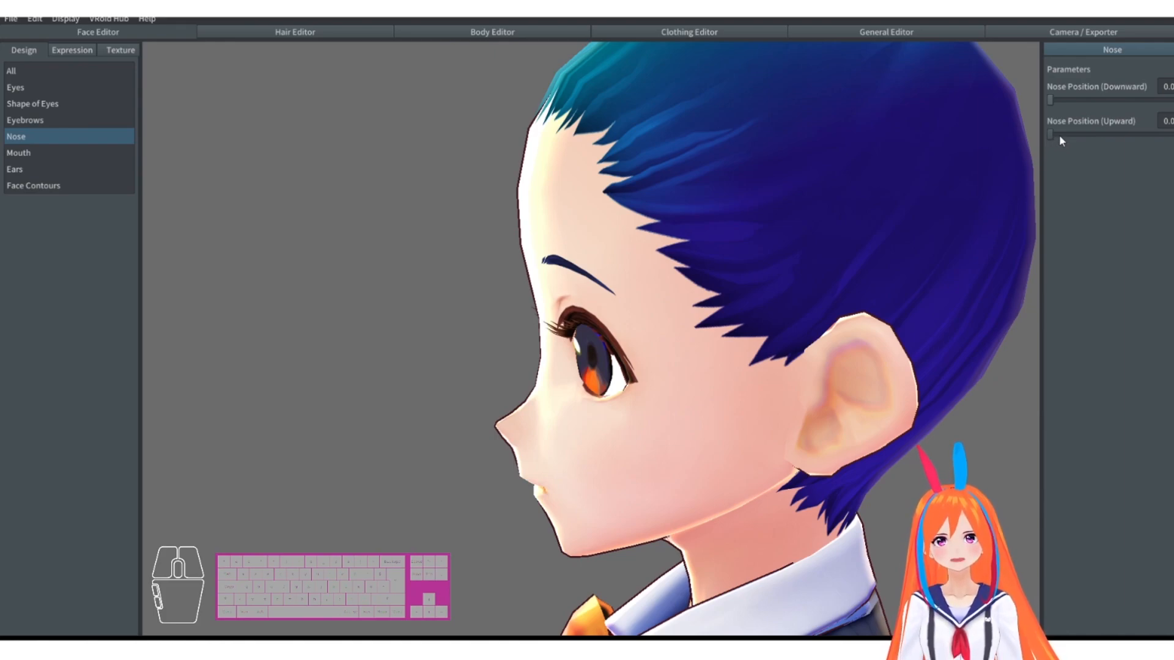
drag(1072, 137, 1034, 156)
right_drag(884, 198, 932, 197)
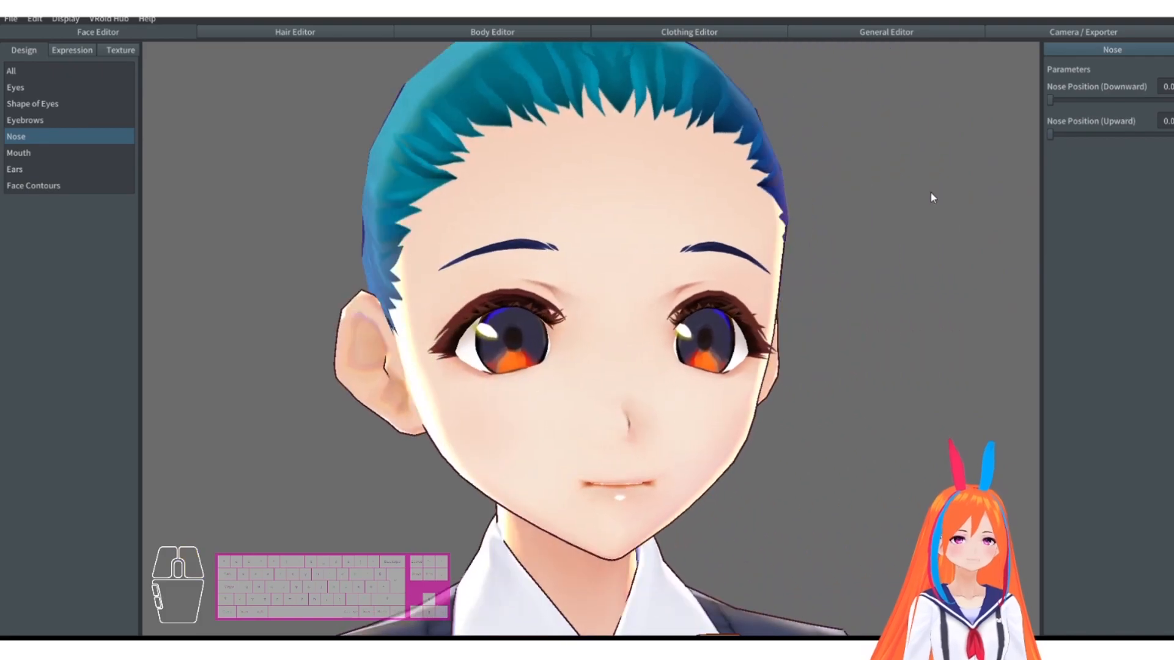
Try the Mouth category's position and width parameters, return them to zero and raise Mouth Narrowness slightly.
click(63, 153)
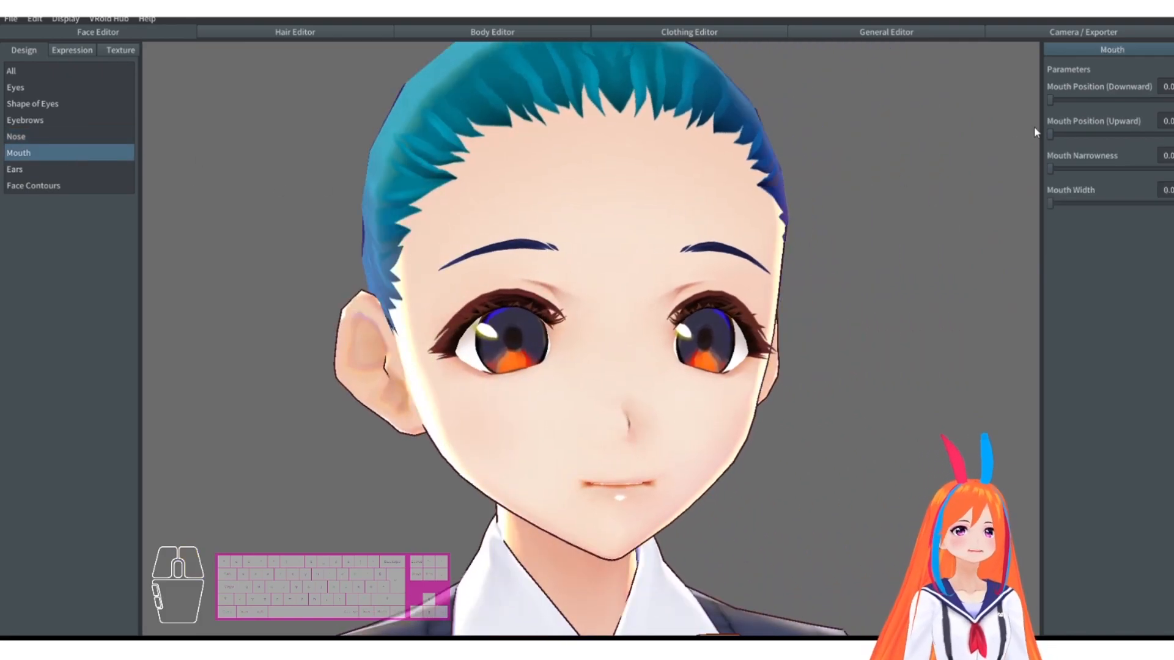
drag(1073, 100, 978, 107)
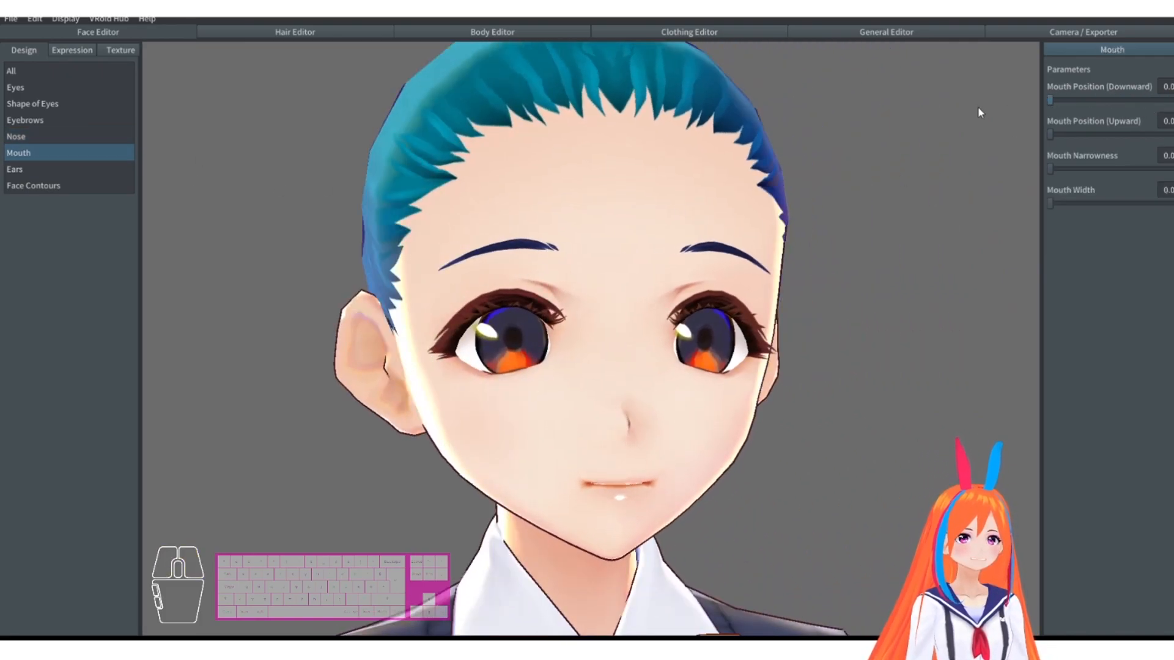
drag(1062, 134, 1028, 137)
right_drag(985, 145, 916, 156)
drag(1053, 168, 1172, 170)
right_drag(969, 164, 1021, 166)
drag(1172, 169, 1161, 204)
drag(1161, 204, 976, 203)
drag(1052, 168, 1080, 169)
In the Ears category, try Ear Tip Position (Upward) at 1.0 and examine the ears from several angles.
click(27, 177)
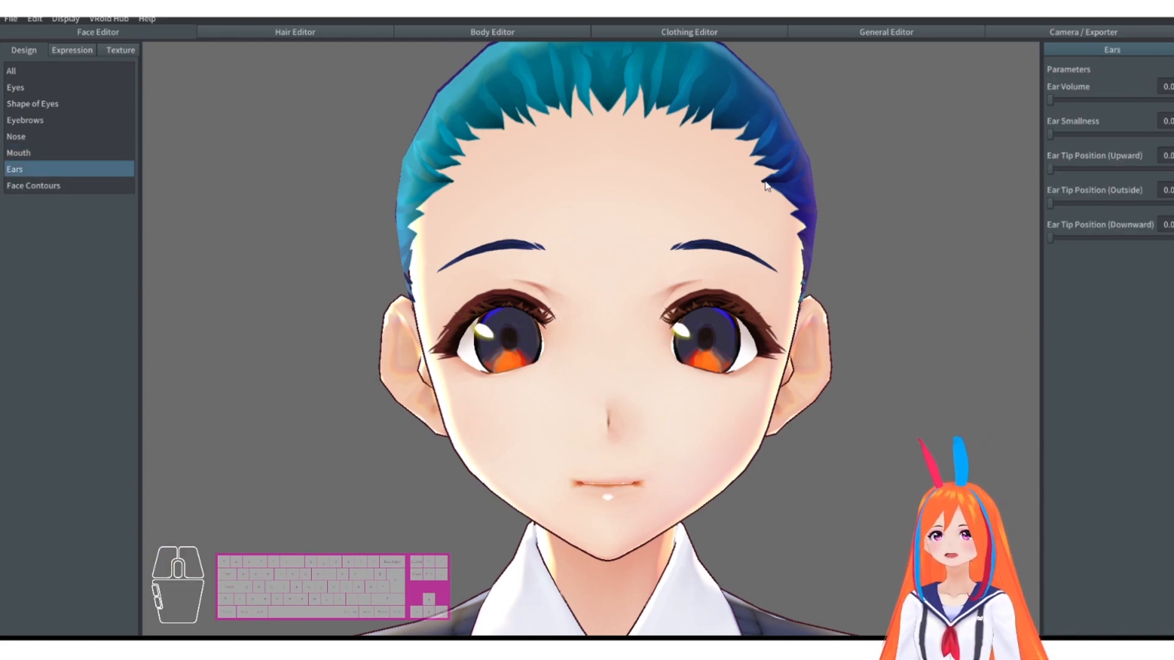
drag(1058, 101, 1048, 123)
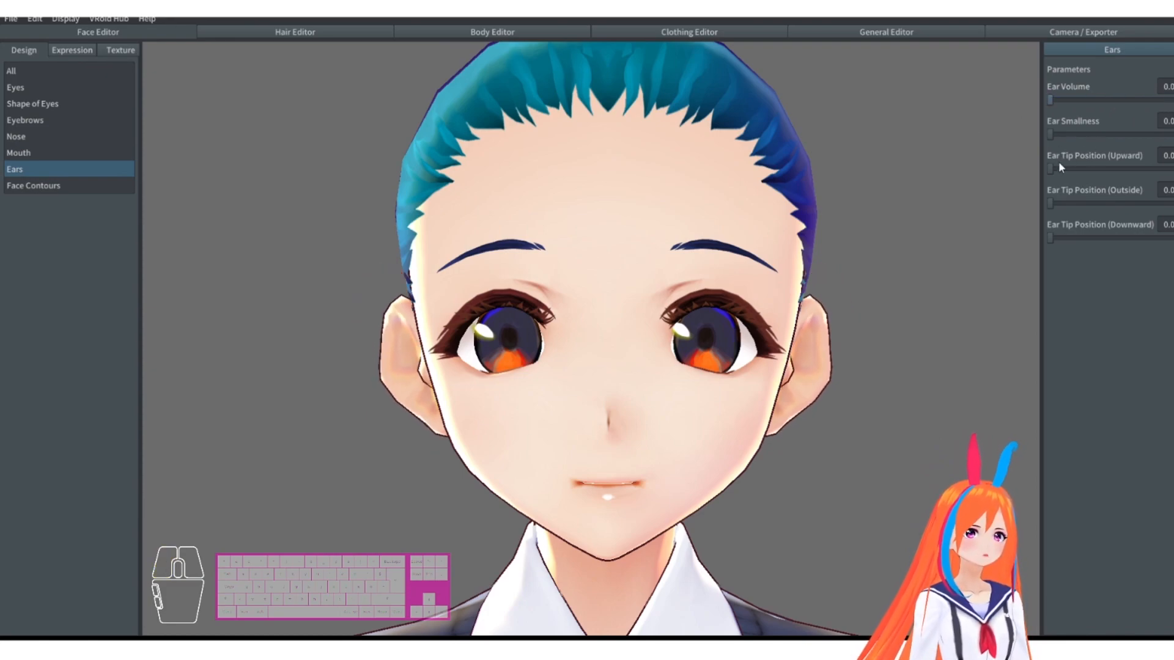
drag(1053, 169, 1171, 169)
drag(1078, 203, 988, 211)
drag(1134, 169, 1171, 173)
right_drag(787, 374, 672, 392)
scroll(710, 371, up, 5)
middle_drag(673, 391, 715, 386)
right_drag(714, 387, 737, 360)
scroll(771, 398, down, 3)
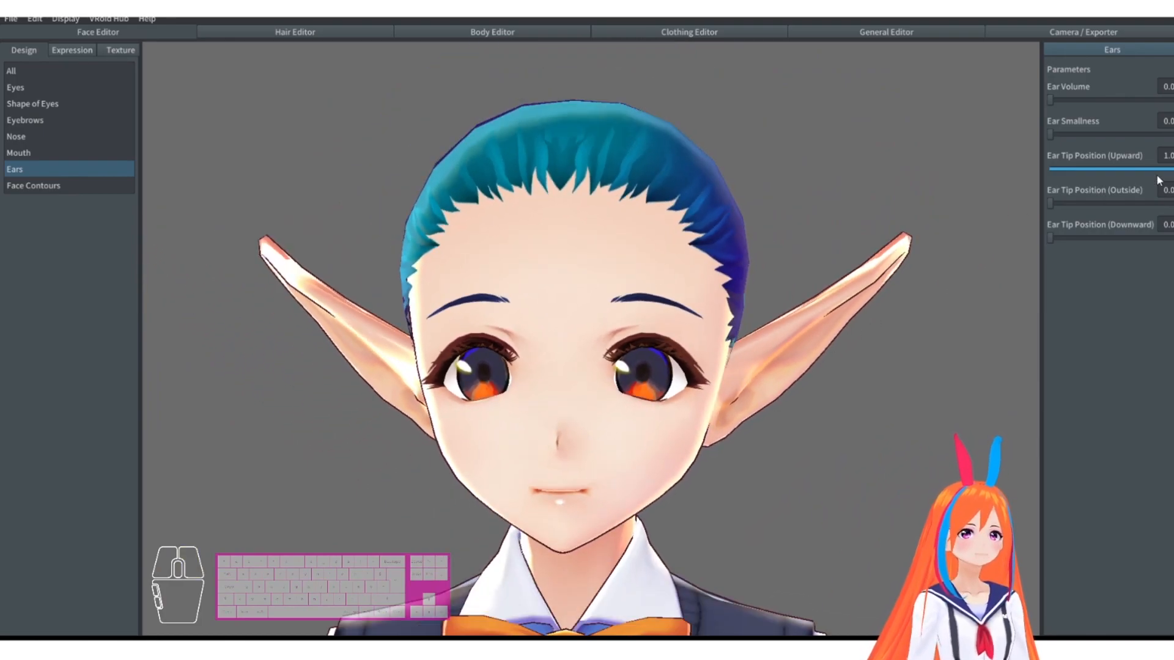
Return Ear Tip Position (Upward) to zero and try Ear Tip Position (Outside) at 1.0.
mouse_move(1052, 101)
mouse_down()
mouse_move(1173, 115)
mouse_move(1033, 103)
mouse_up()
drag(1159, 175, 949, 230)
drag(1064, 205, 1173, 203)
drag(1076, 170, 879, 242)
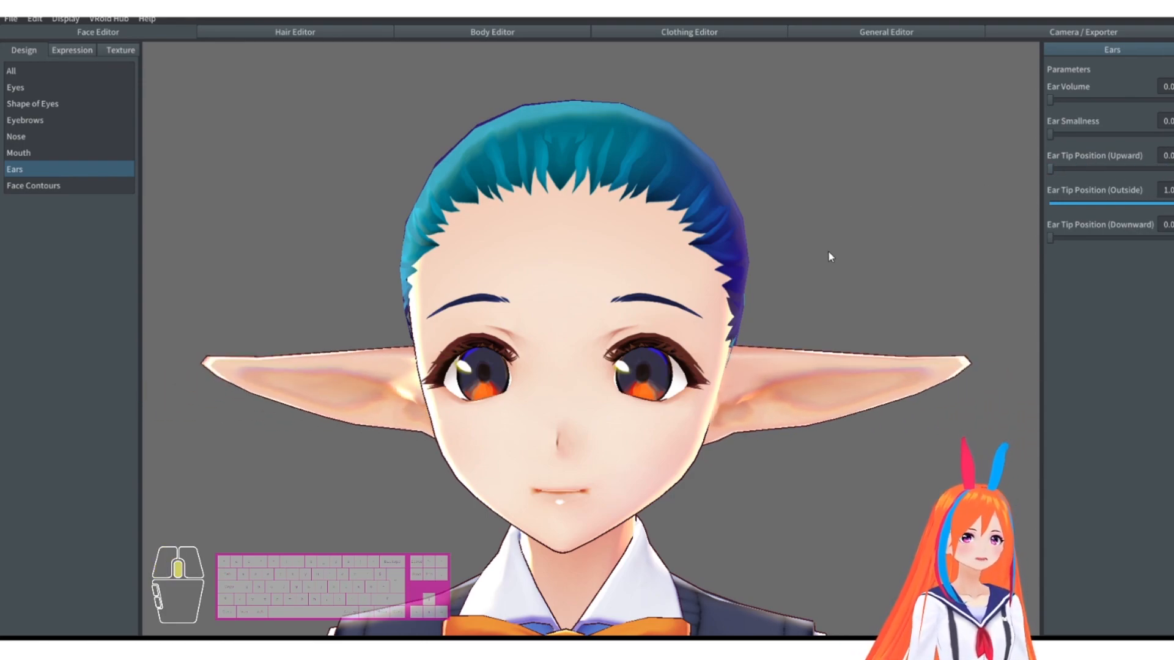
middle_drag(830, 256, 903, 216)
Return Ear Tip Position (Outside) to zero, try Ear Tip Position (Downward) at 1.0 and return it to zero.
drag(1152, 203, 990, 209)
drag(1069, 238, 1171, 239)
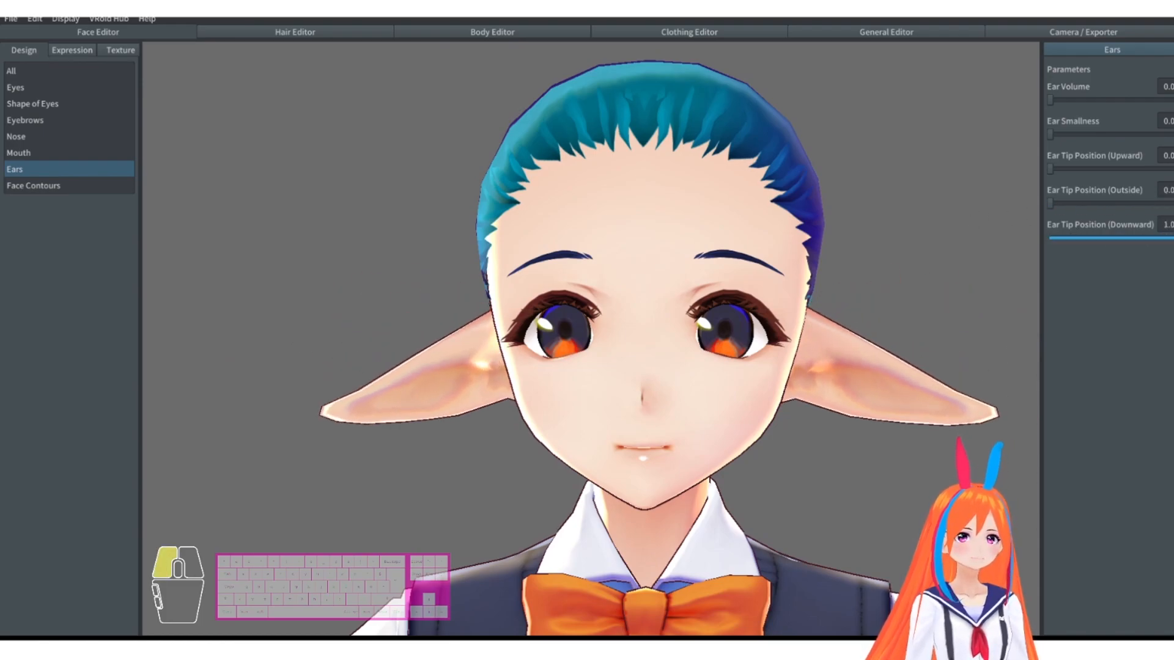
mouse_move(824, 262)
mouse_down()
mouse_move(846, 264)
mouse_move(827, 262)
mouse_up()
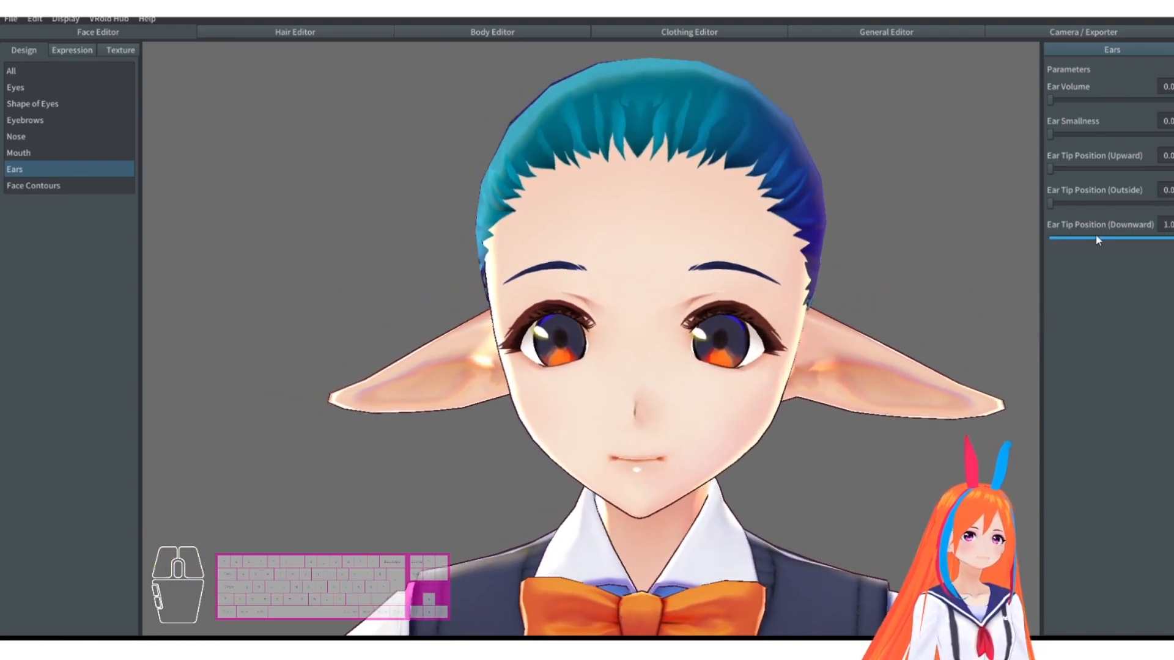
drag(1125, 241, 1033, 238)
right_drag(905, 242, 879, 244)
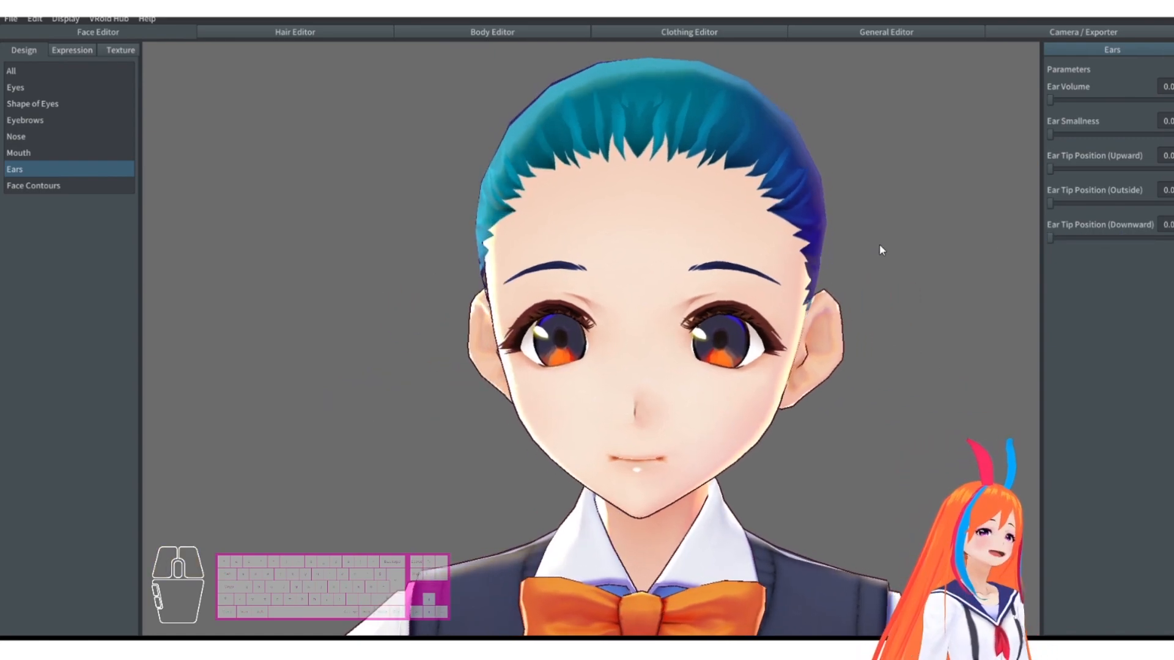
scroll(700, 218, up, 2)
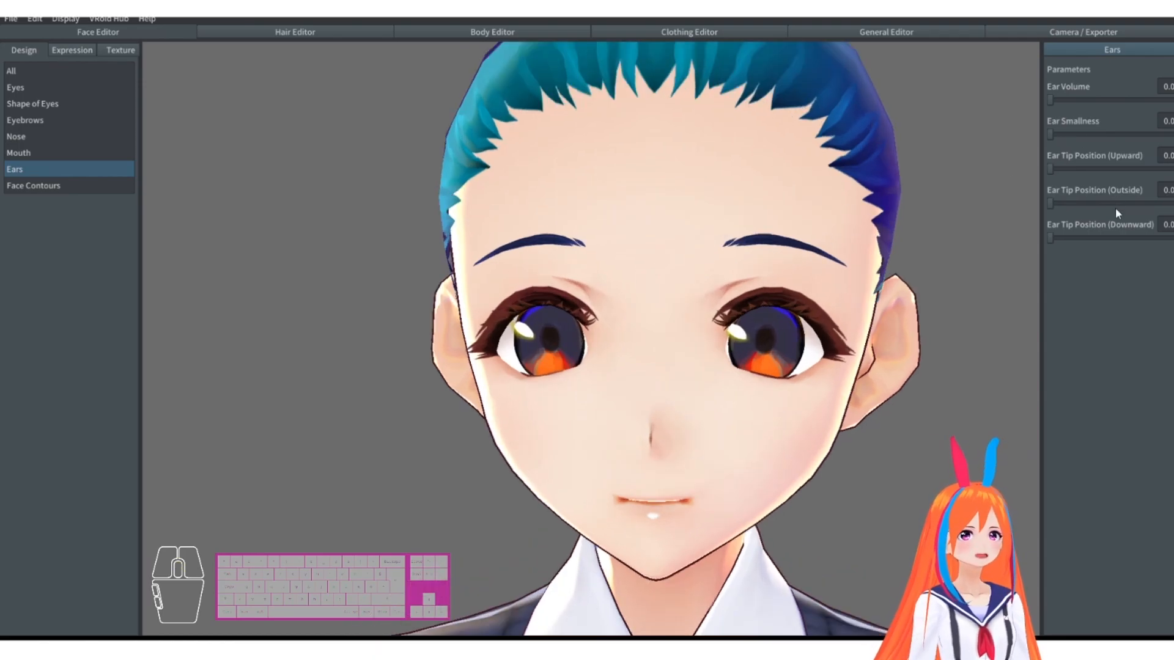
In the Face Contours category, set Faceline Position to 1.0 and check the face shape.
click(47, 185)
middle_drag(849, 244, 930, 181)
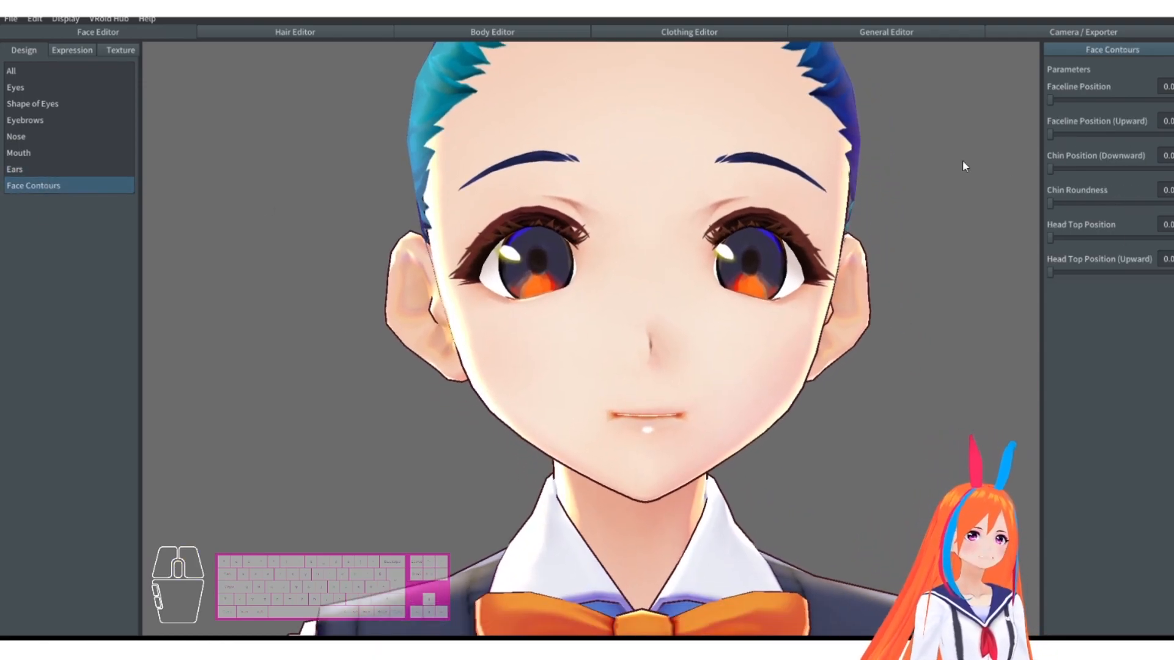
drag(1050, 100, 1171, 99)
right_drag(922, 202, 900, 280)
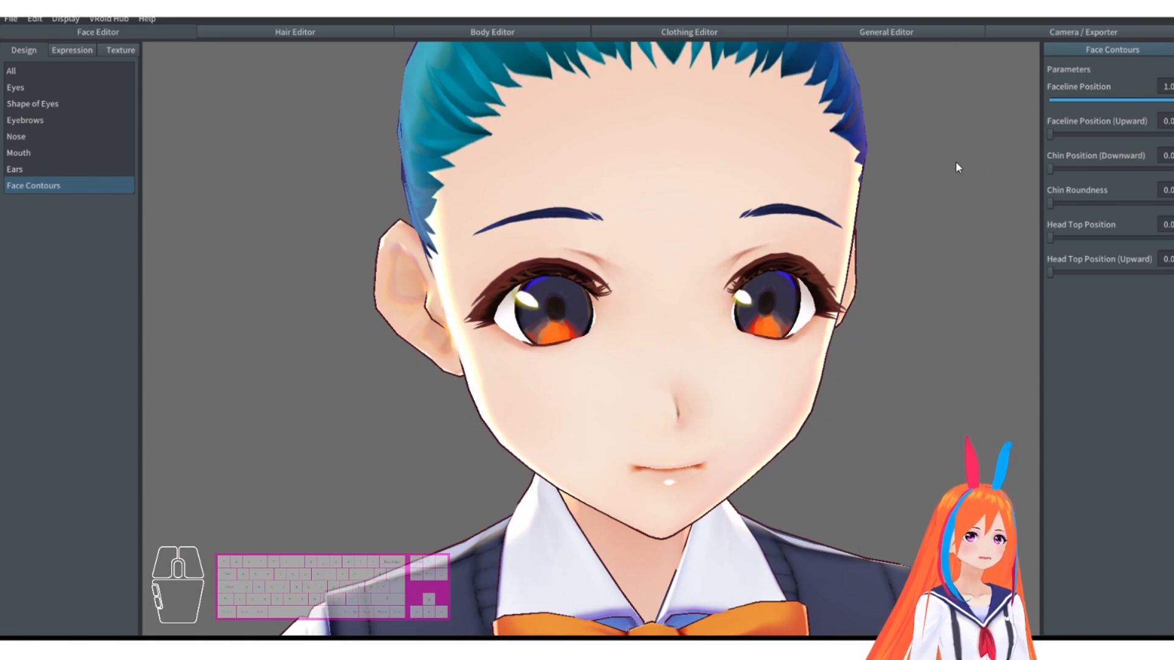
Try the other Face Contours parameters, including Chin Position (Downward) at 1.0 and Head Top Position, and return them to zero.
drag(1078, 136, 1170, 173)
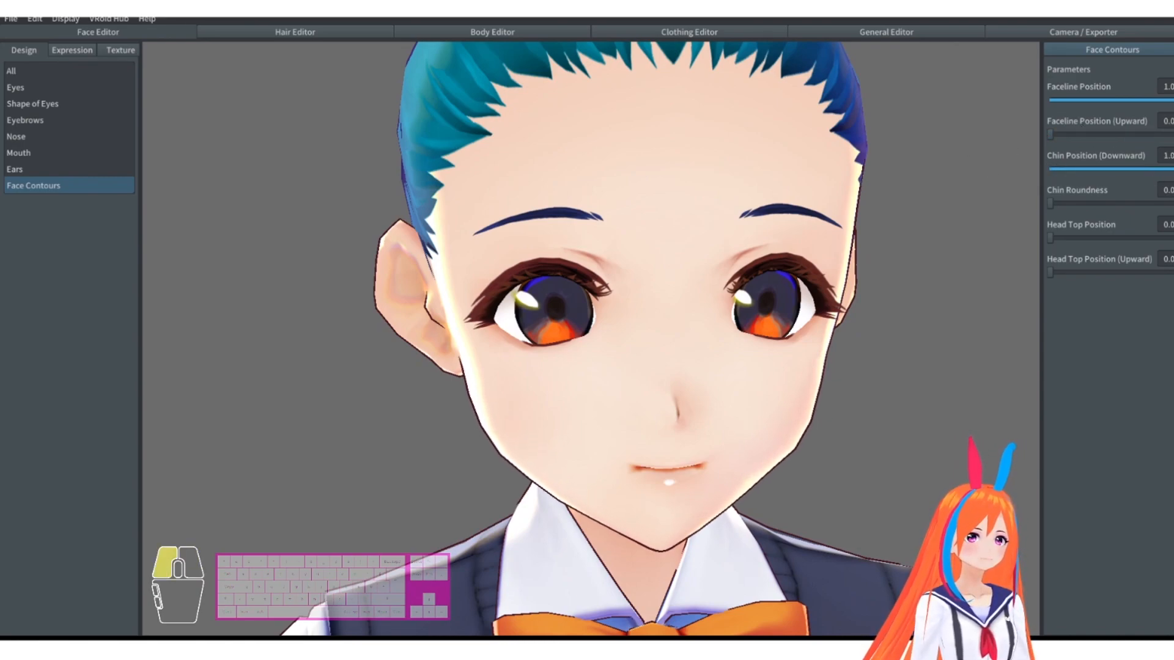
right_drag(965, 205, 960, 200)
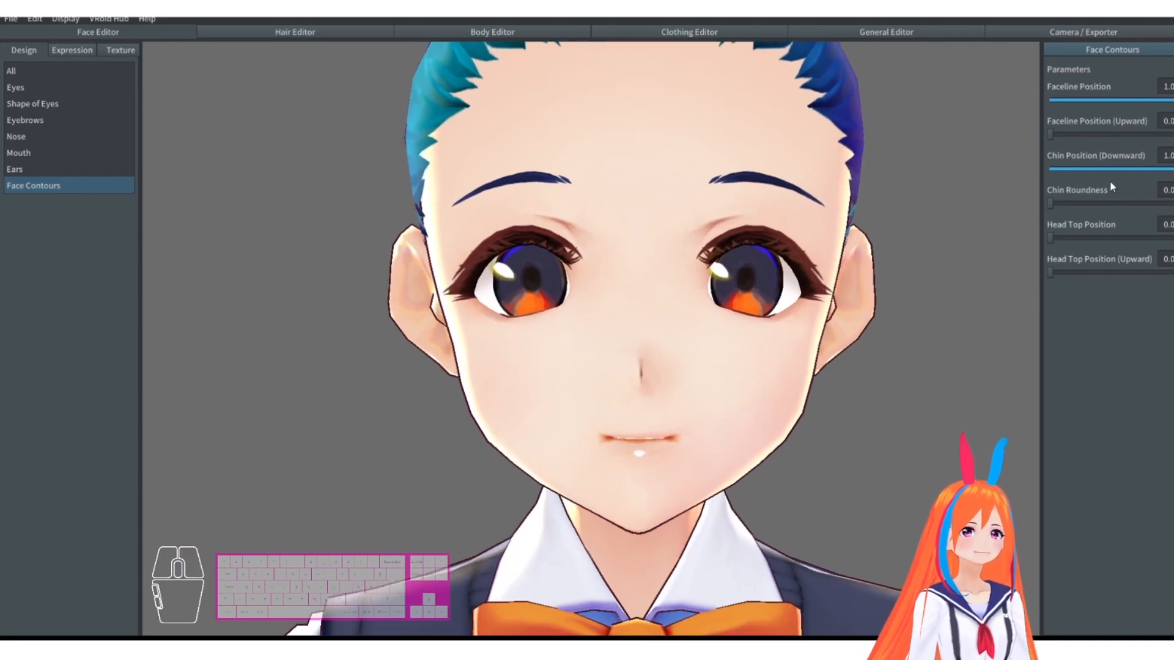
drag(1134, 170, 944, 239)
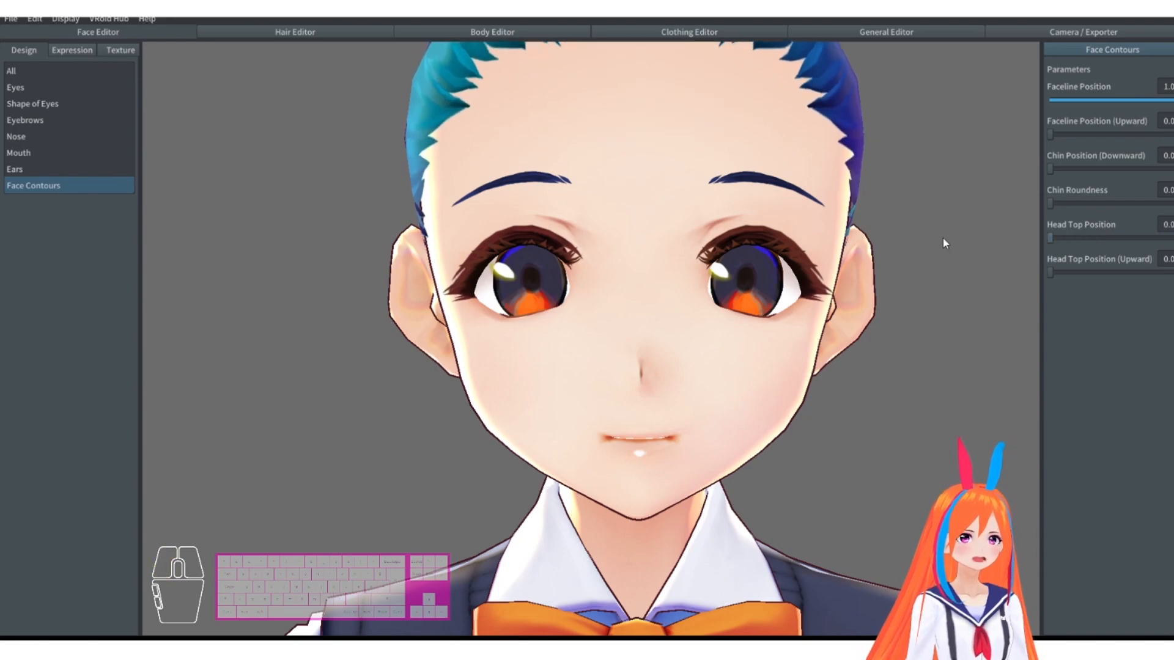
middle_drag(944, 239, 944, 253)
drag(1050, 237, 958, 273)
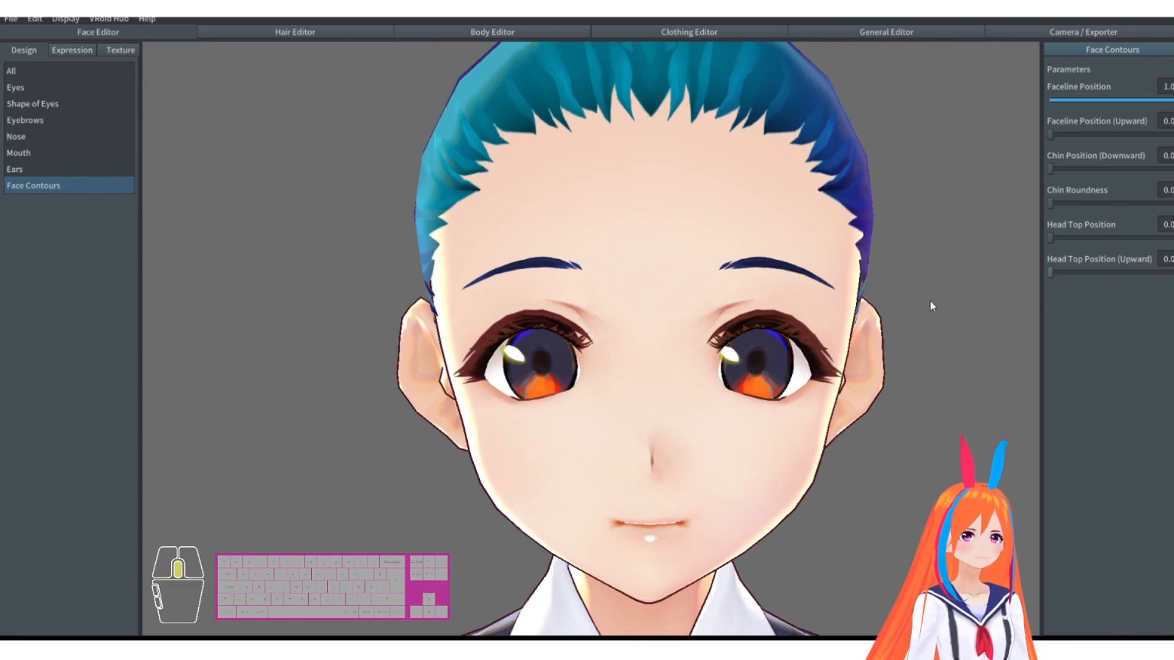
scroll(929, 294, down, 5)
middle_drag(850, 270, 854, 324)
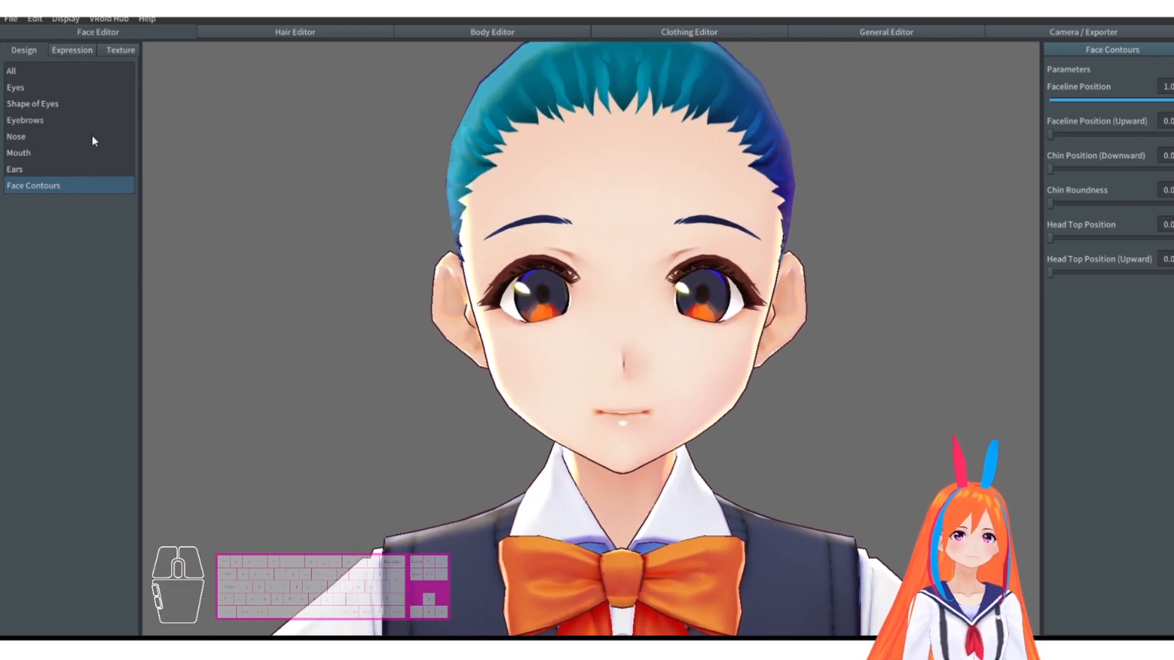
Open the NEUTRAL expression settings and compare the face up close with its appearance in the design view.
click(75, 50)
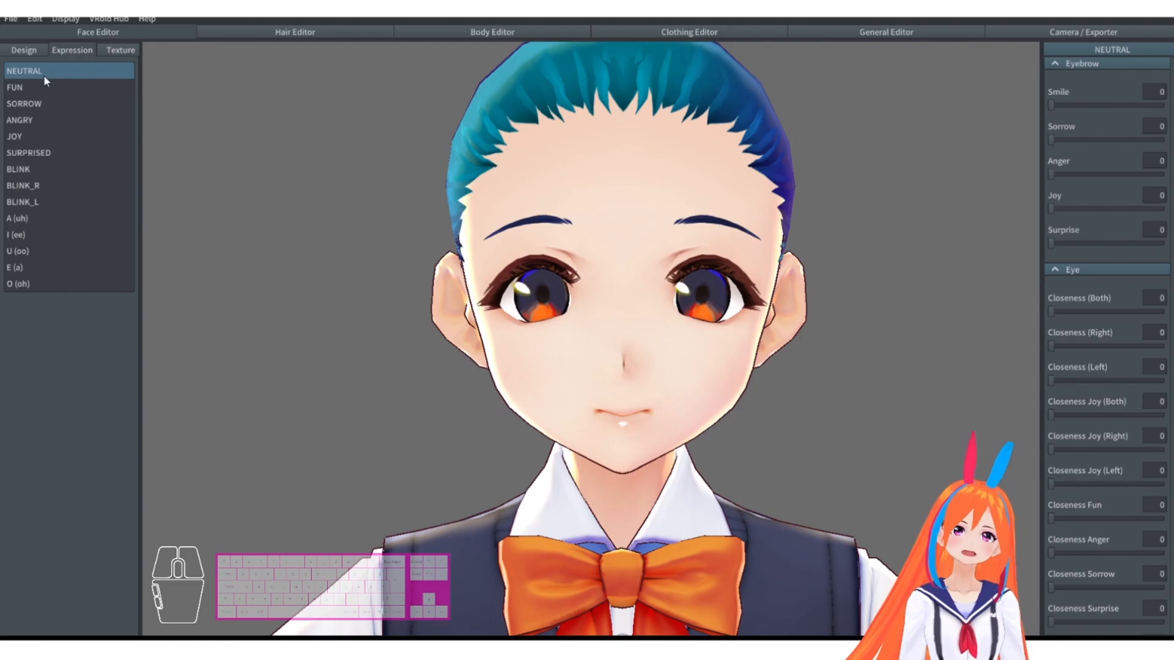
right_drag(205, 147, 285, 153)
middle_drag(288, 132, 308, 168)
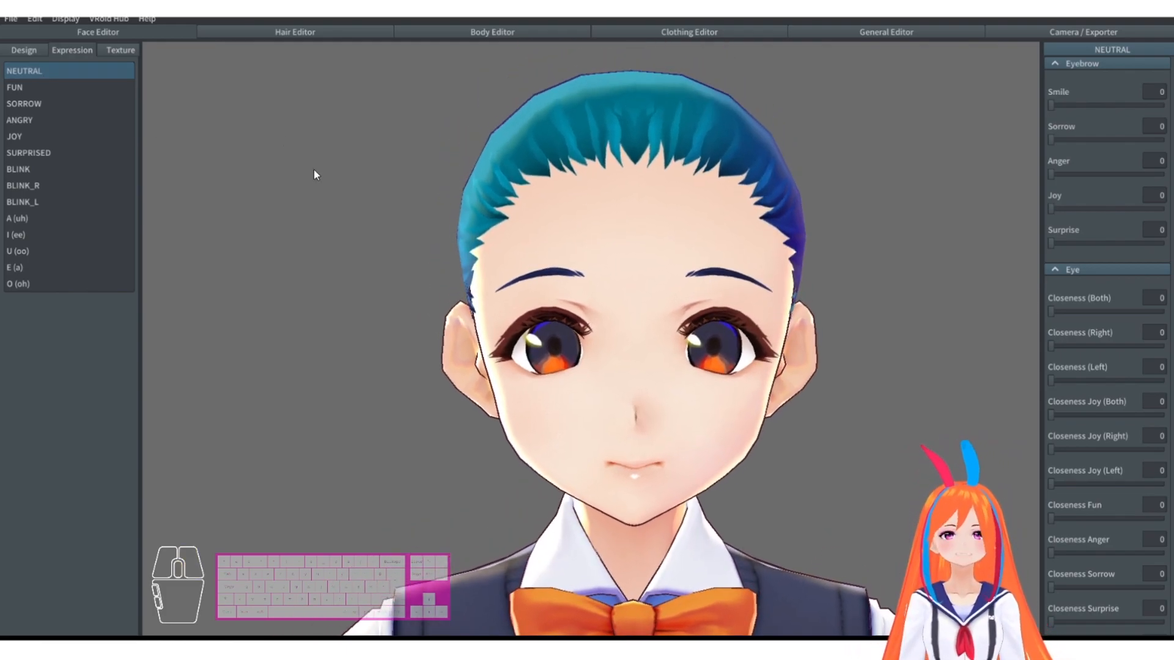
scroll(368, 196, up, 2)
scroll(366, 191, up, 2)
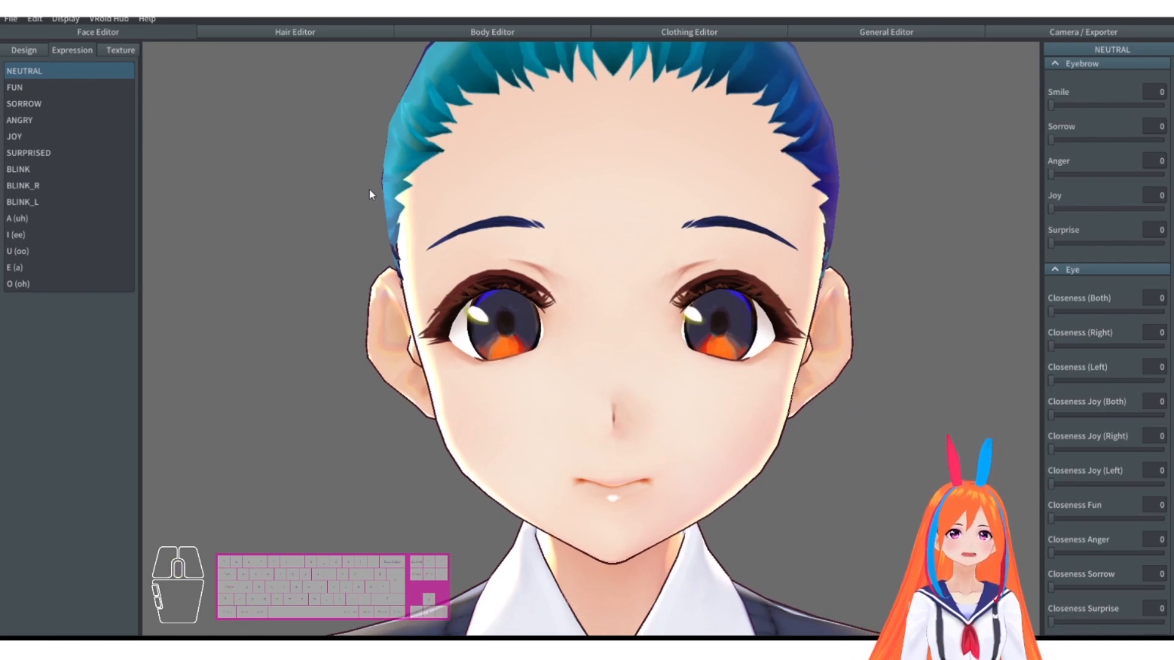
click(18, 49)
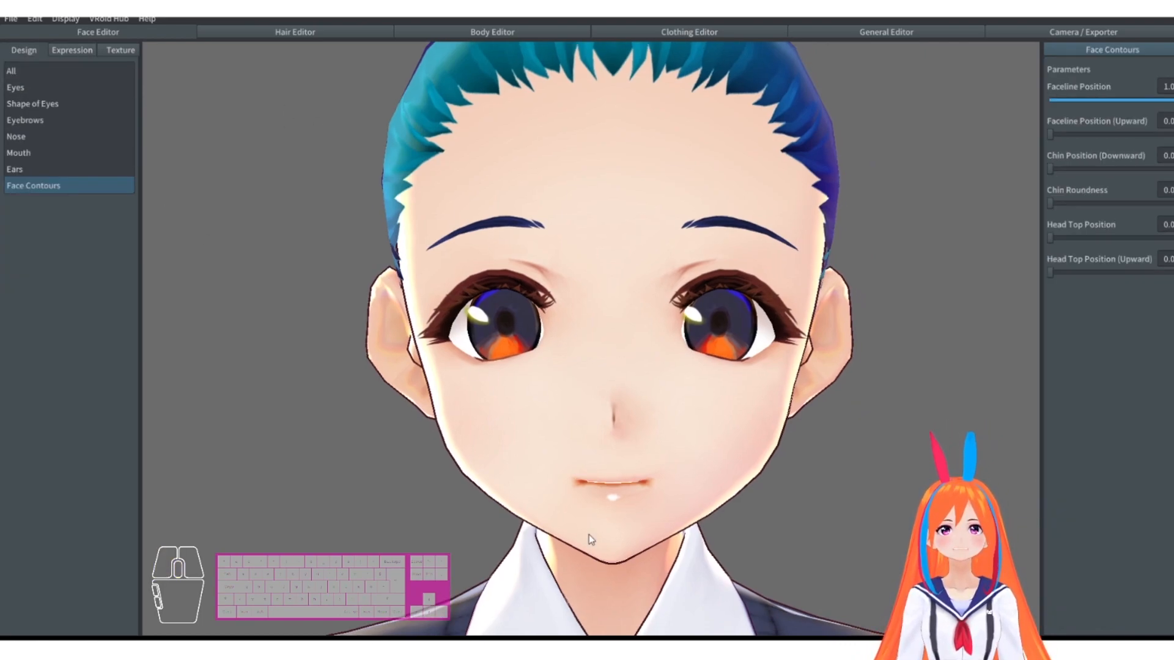
click(69, 48)
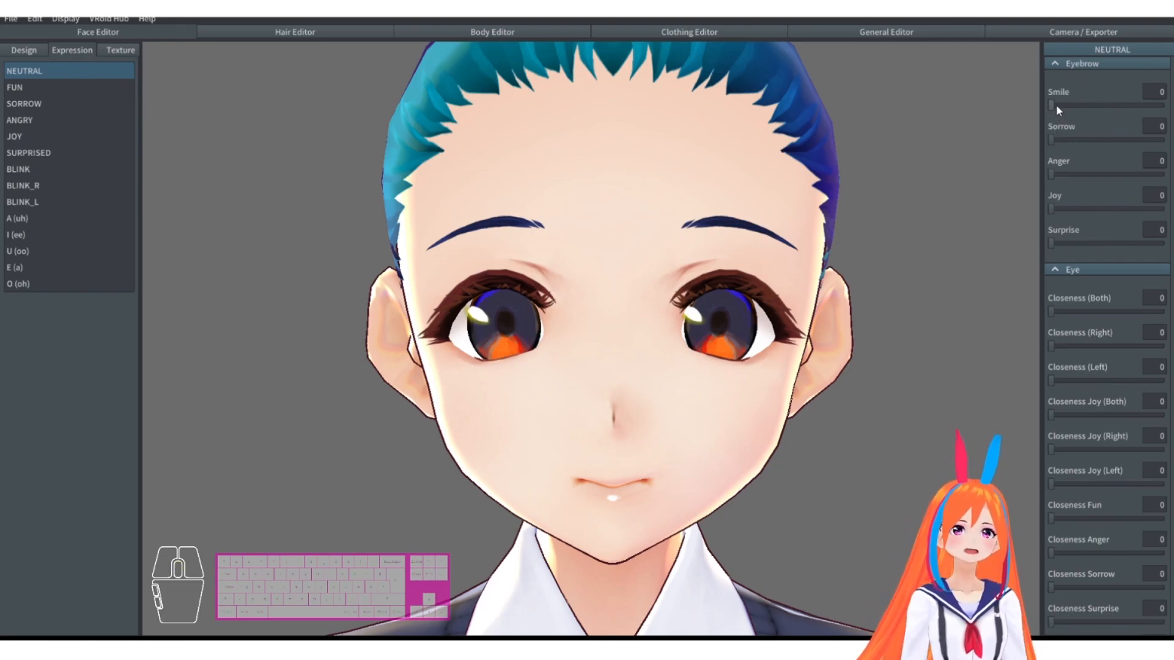
Try the eyebrow Smile parameter, return it to zero and look through the NEUTRAL expression's Eye and Mouth parameters.
drag(1056, 105, 1008, 128)
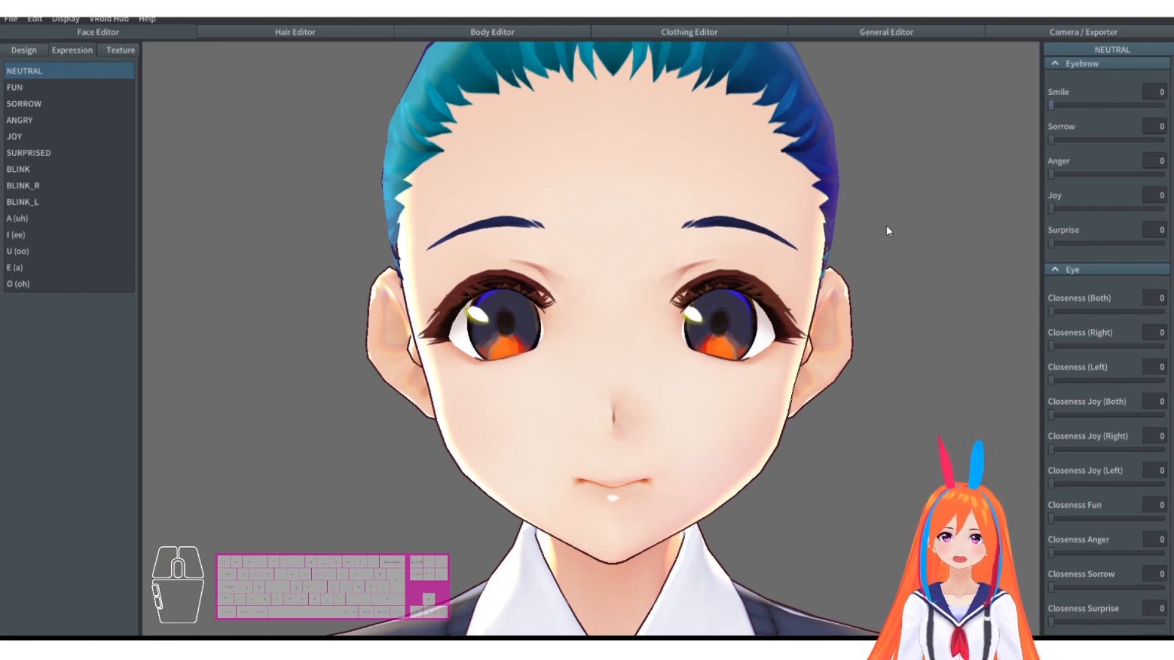
scroll(874, 247, down, 2)
scroll(872, 255, down, 2)
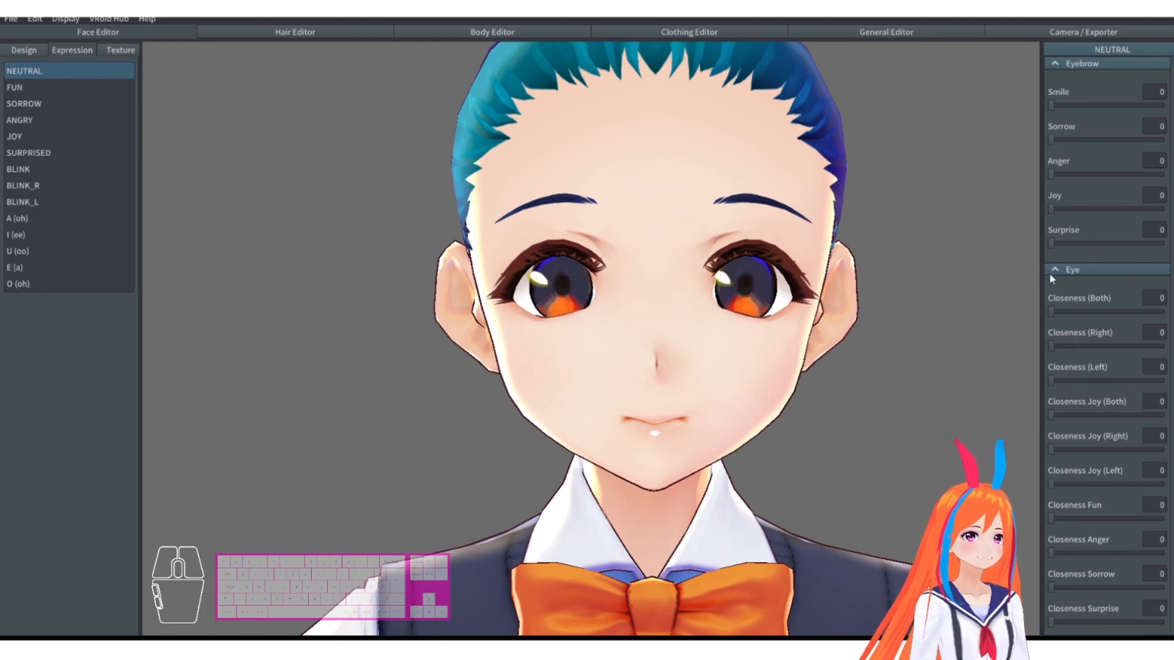
scroll(1122, 366, down, 10)
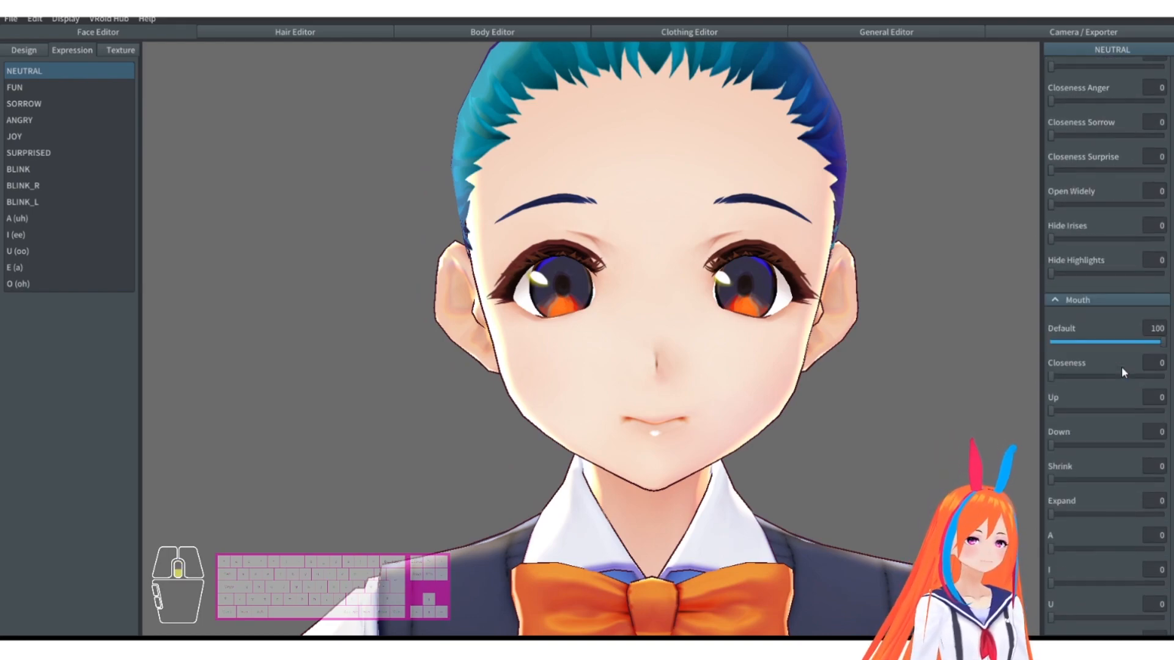
scroll(1103, 347, down, 5)
scroll(1092, 367, down, 3)
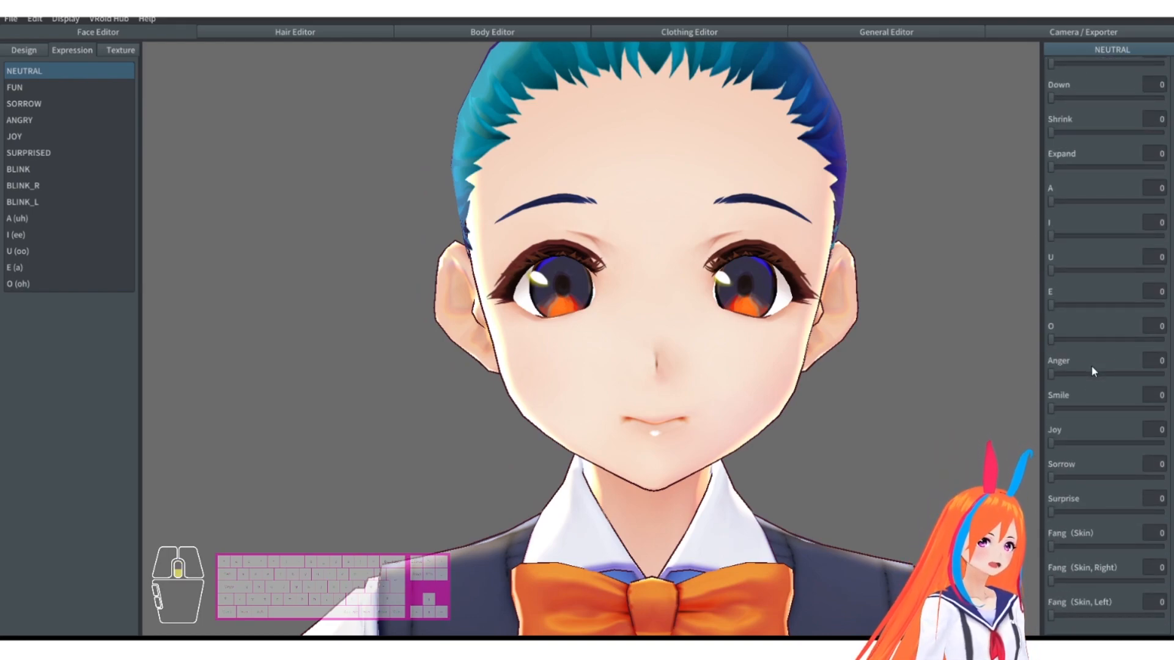
Try the eye's Closeness Fun at 100 and the eyebrow Surprise parameter, and return both to zero.
scroll(1096, 406, up, 8)
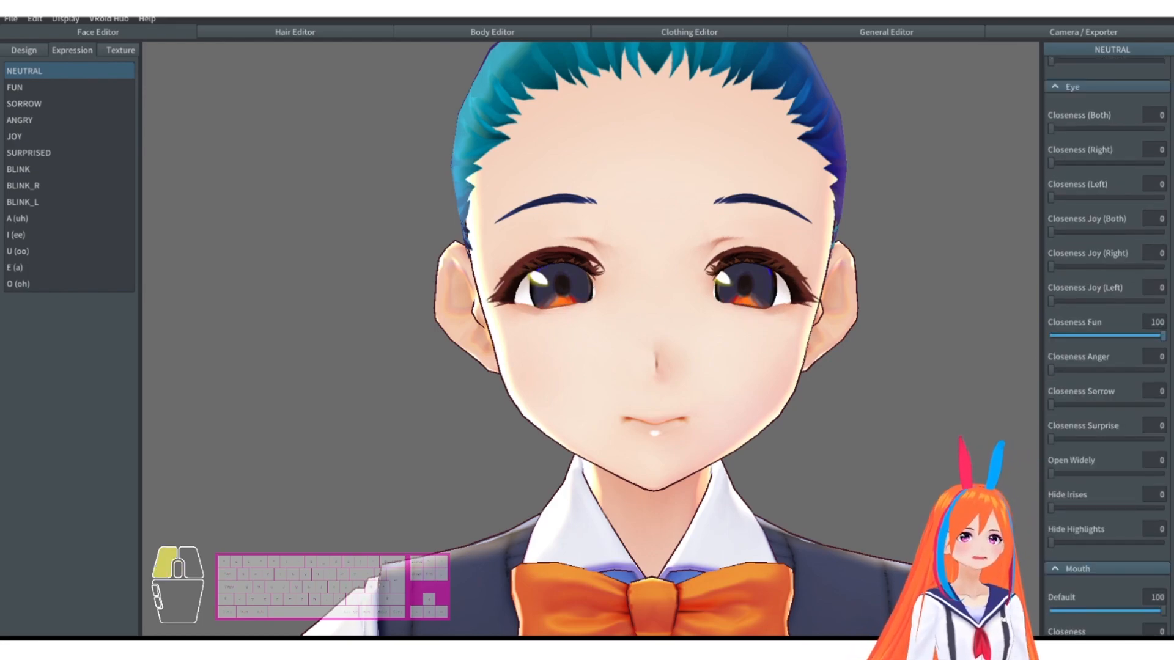
drag(1161, 336, 996, 346)
scroll(1057, 275, up, 3)
drag(1051, 244, 981, 269)
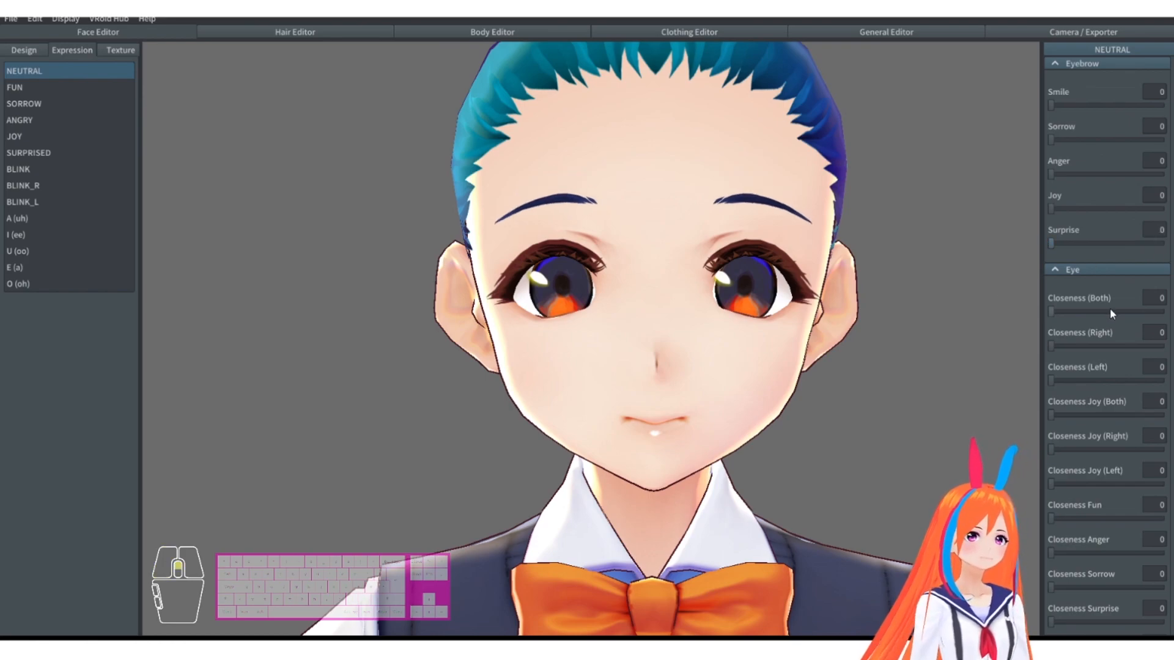
Try the eye's Open Widely parameter at 80 on the NEUTRAL expression and return it to zero.
scroll(1113, 475, down, 4)
drag(1063, 409, 1141, 414)
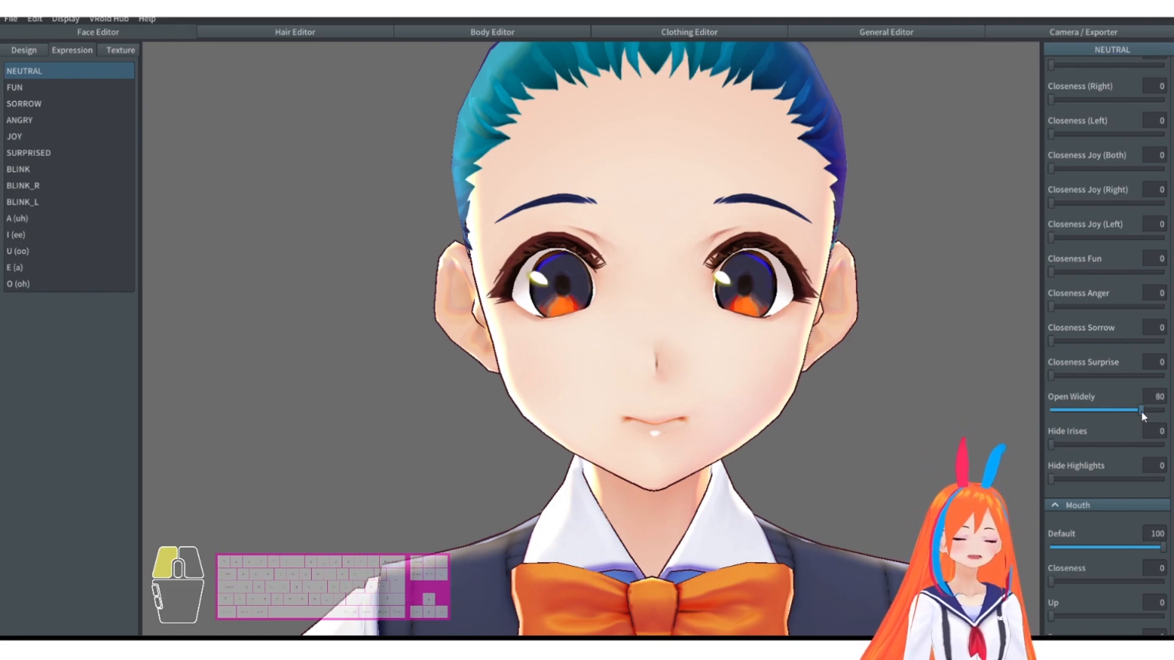
drag(1141, 410, 1049, 417)
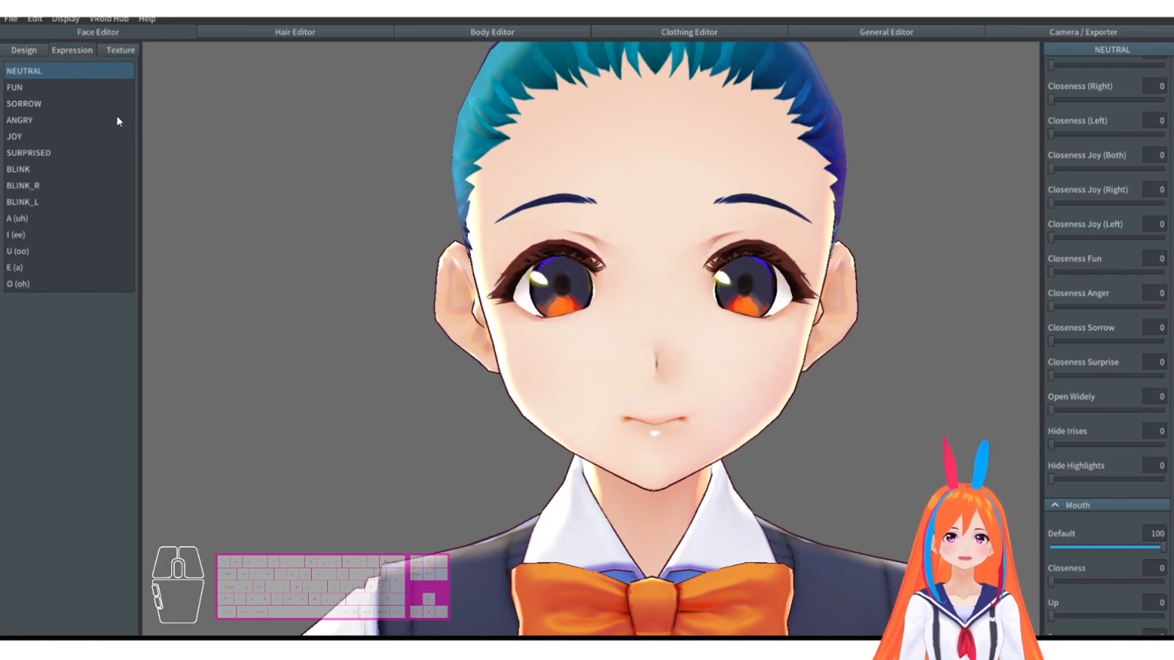
Soften the FUN expression by lowering the eye's Closeness Fun to just under half and setting the mouth's Smile to 70.
click(46, 90)
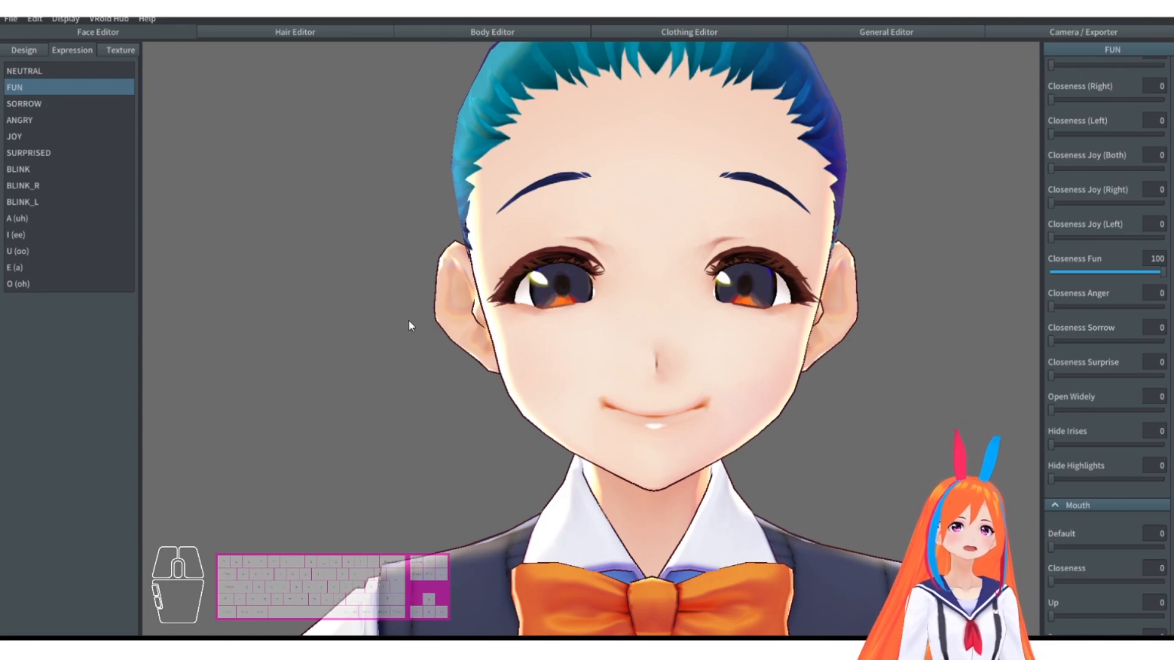
middle_drag(409, 320, 415, 332)
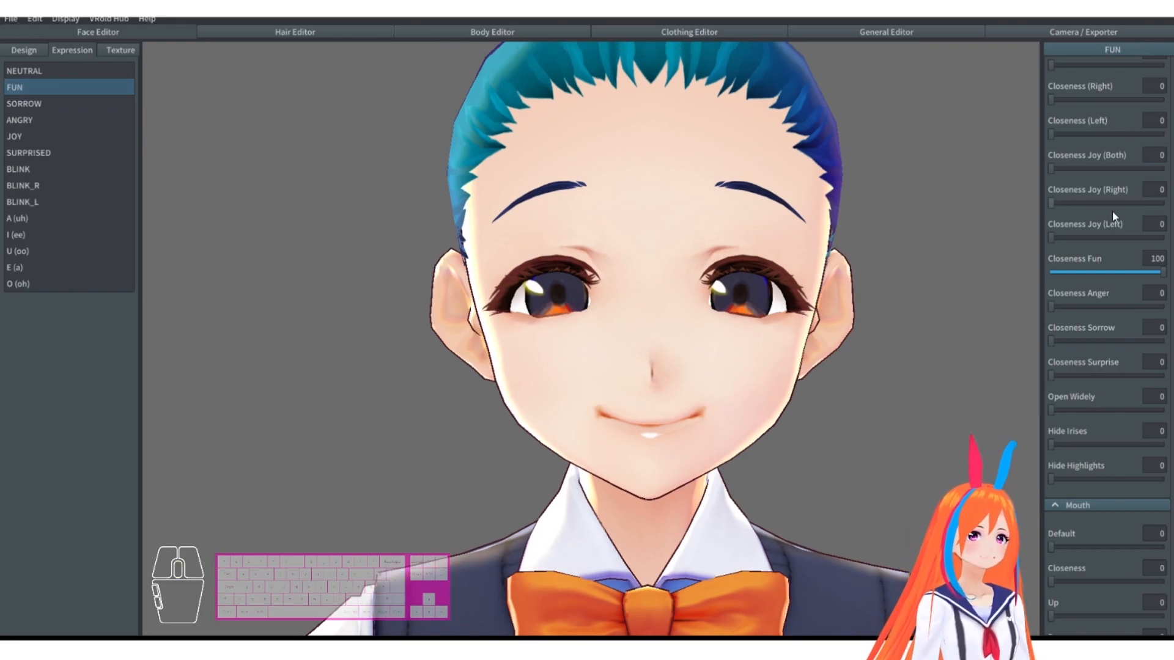
drag(1160, 272, 1098, 274)
mouse_move(713, 393)
right_down()
mouse_move(734, 392)
mouse_move(724, 393)
right_up()
scroll(1134, 321, down, 9)
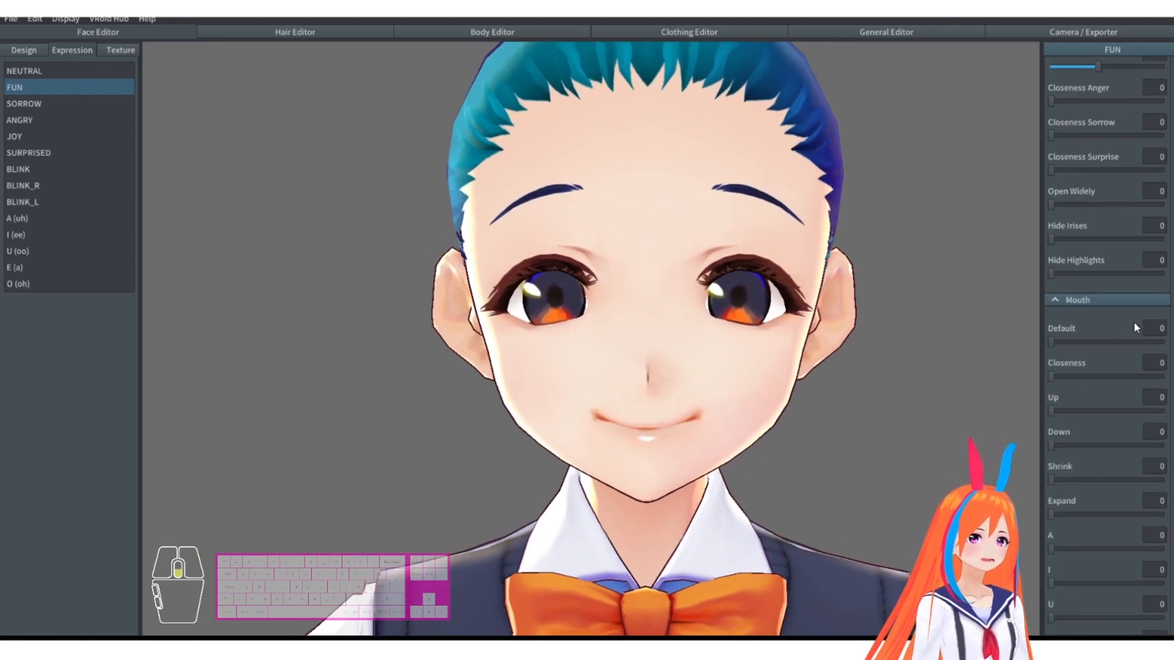
mouse_move(1146, 428)
mouse_down()
mouse_move(1119, 426)
mouse_move(1130, 426)
mouse_up()
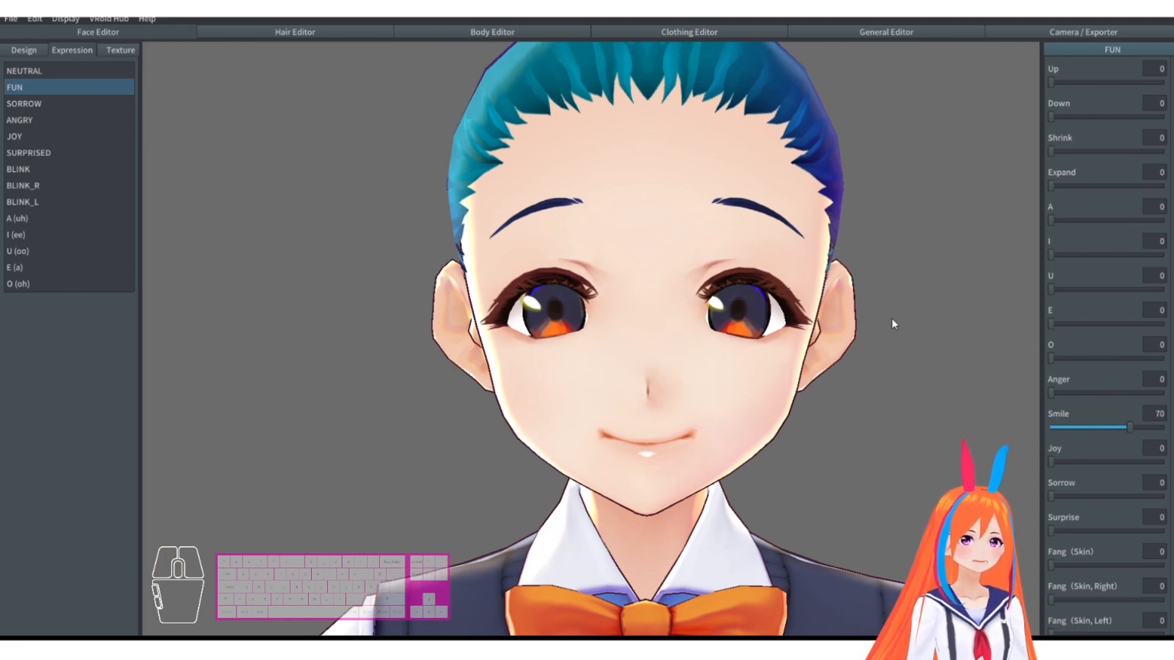
In the SORROW expression, set the mouth's Sorrow to 0 and the eye's Closeness Sorrow to 95, and test the eyebrow Sorrow parameter.
click(27, 104)
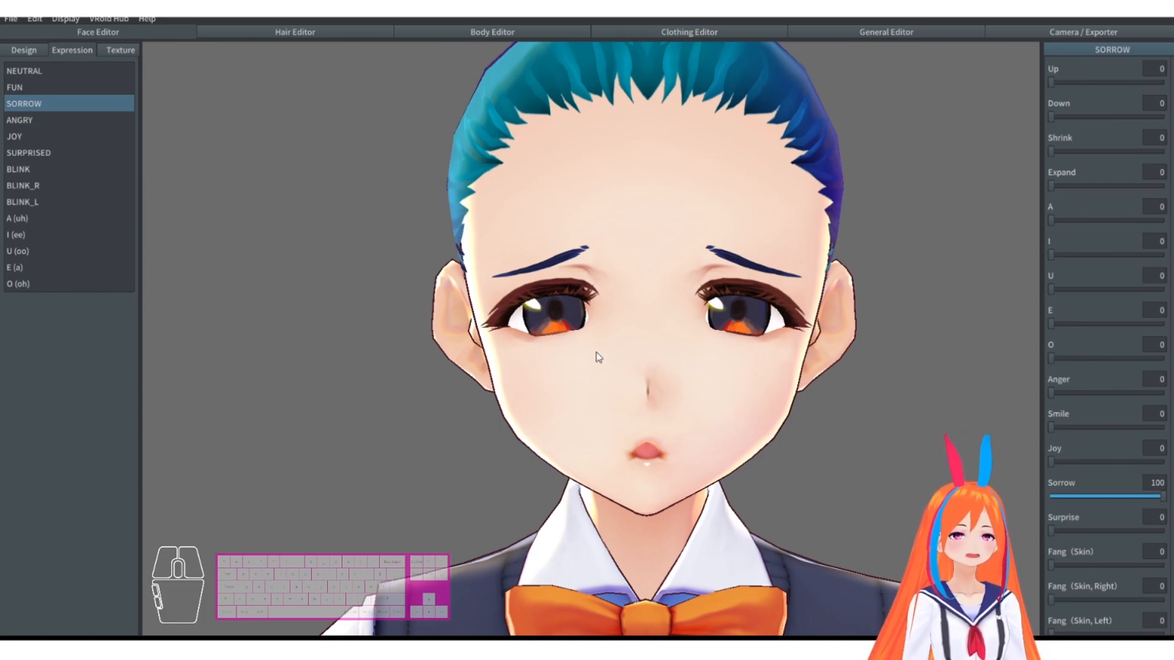
scroll(1125, 465, down, 1)
drag(1121, 476, 1165, 477)
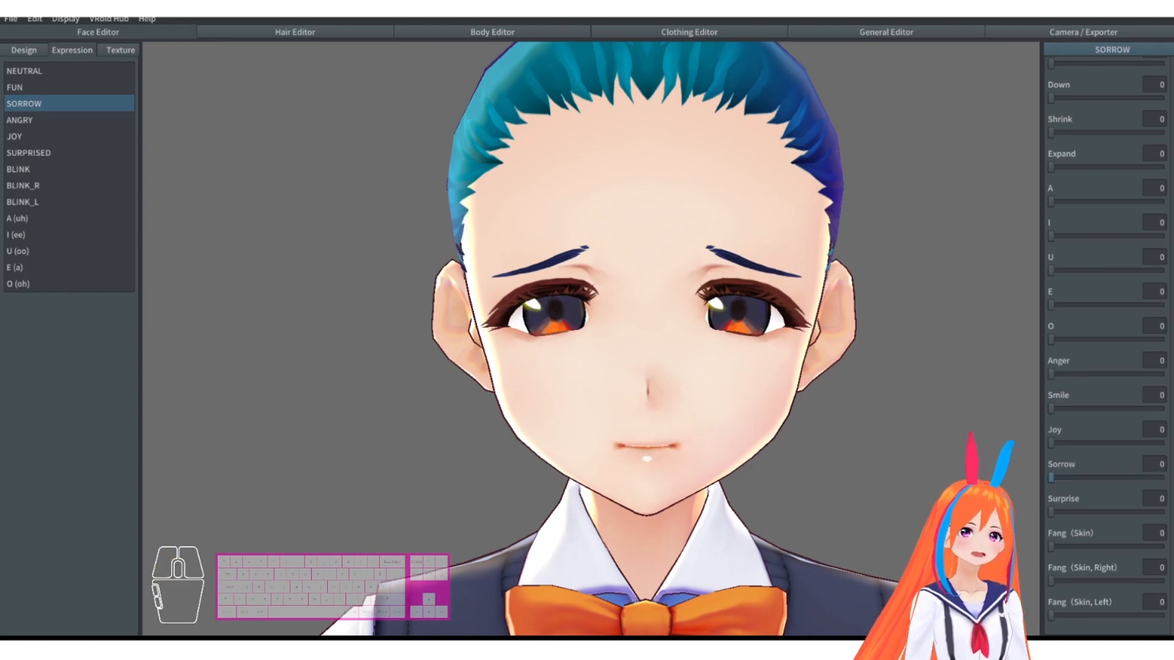
scroll(1115, 345, up, 5)
scroll(1115, 345, up, 3)
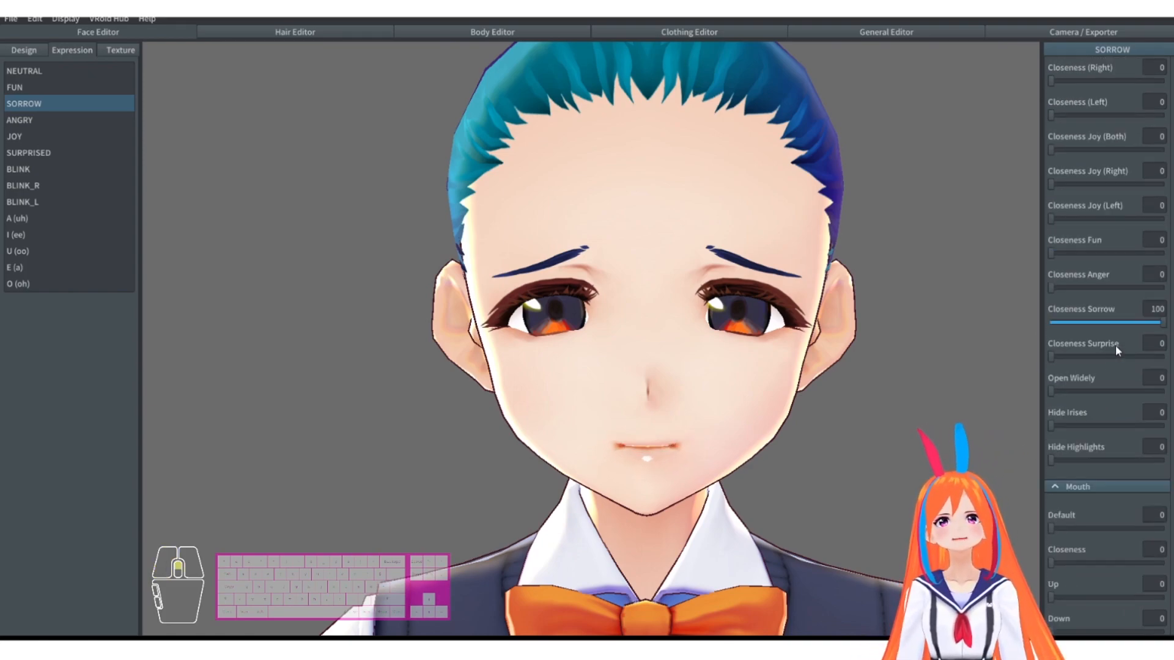
mouse_move(1137, 321)
mouse_down()
mouse_move(1129, 327)
mouse_move(1158, 326)
mouse_up()
scroll(1107, 312, up, 4)
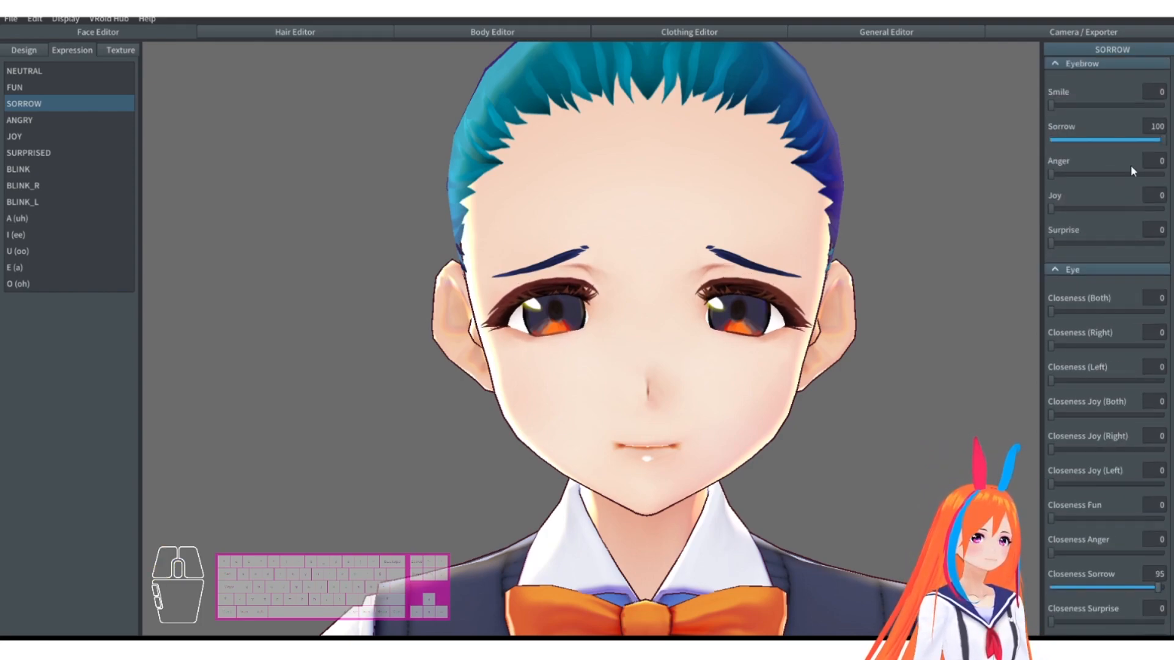
drag(1133, 138, 1159, 152)
Soften the ANGRY expression by slightly lowering the eyebrow Anger and setting the mouth's Anger to 58.
click(32, 117)
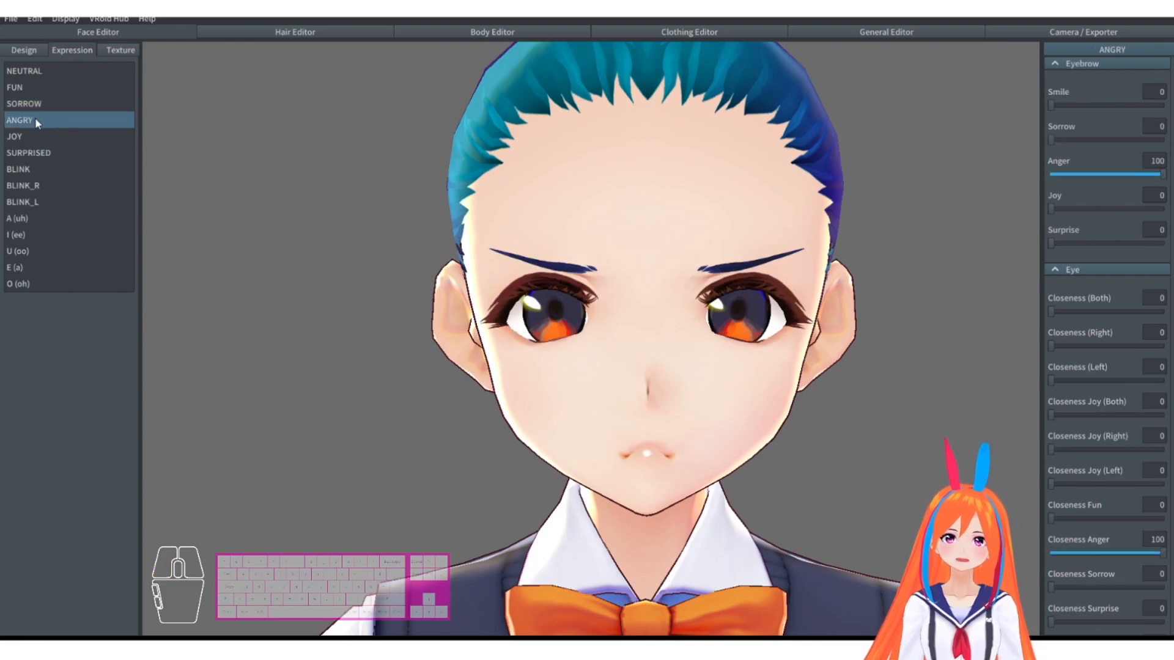
scroll(1123, 365, down, 4)
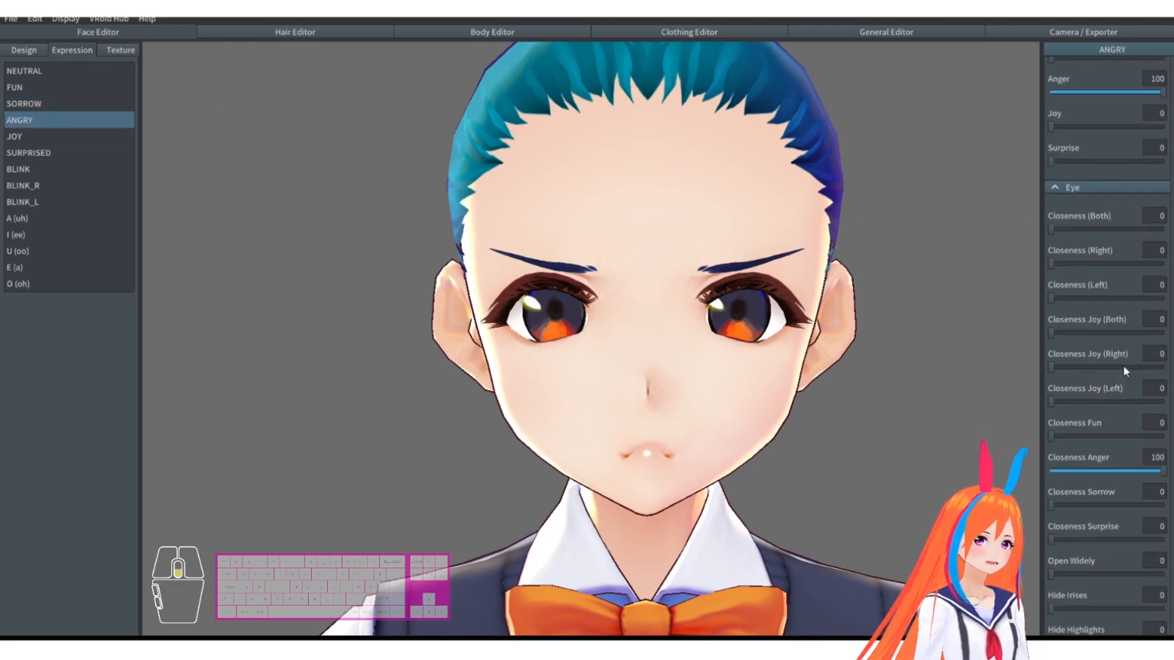
mouse_move(1160, 347)
mouse_down()
mouse_move(1121, 350)
mouse_move(1164, 347)
mouse_up()
scroll(1112, 274, up, 4)
mouse_move(1145, 175)
mouse_down()
mouse_move(1122, 174)
mouse_move(1140, 173)
mouse_up()
scroll(1101, 352, down, 4)
scroll(1127, 387, down, 5)
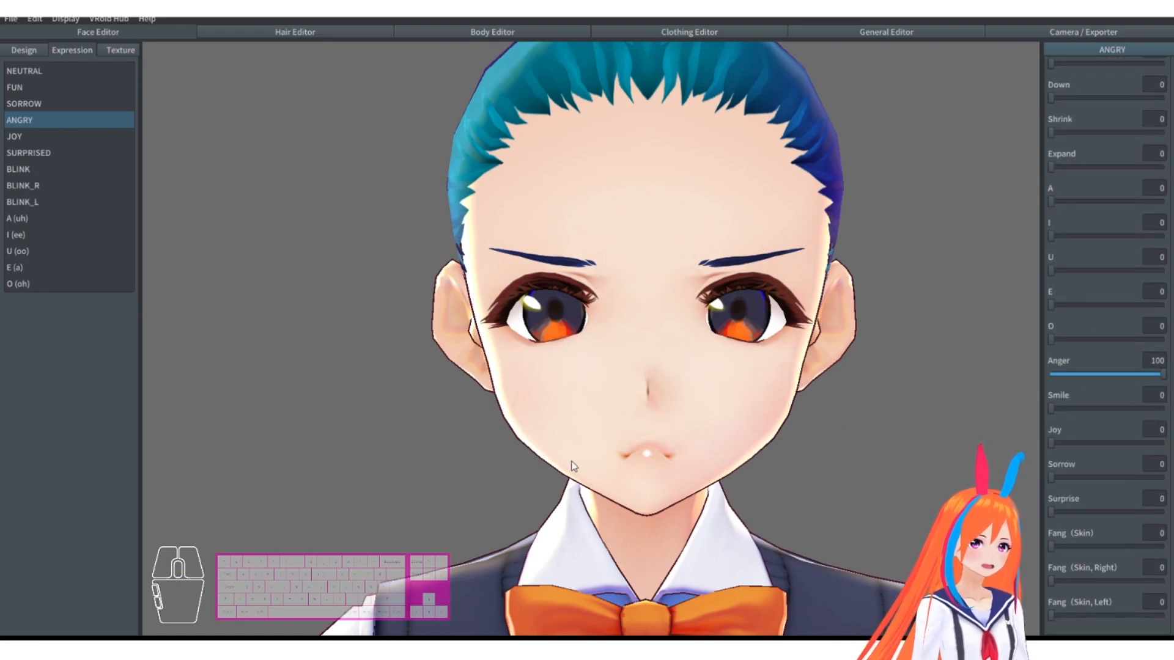
drag(1121, 375, 1116, 379)
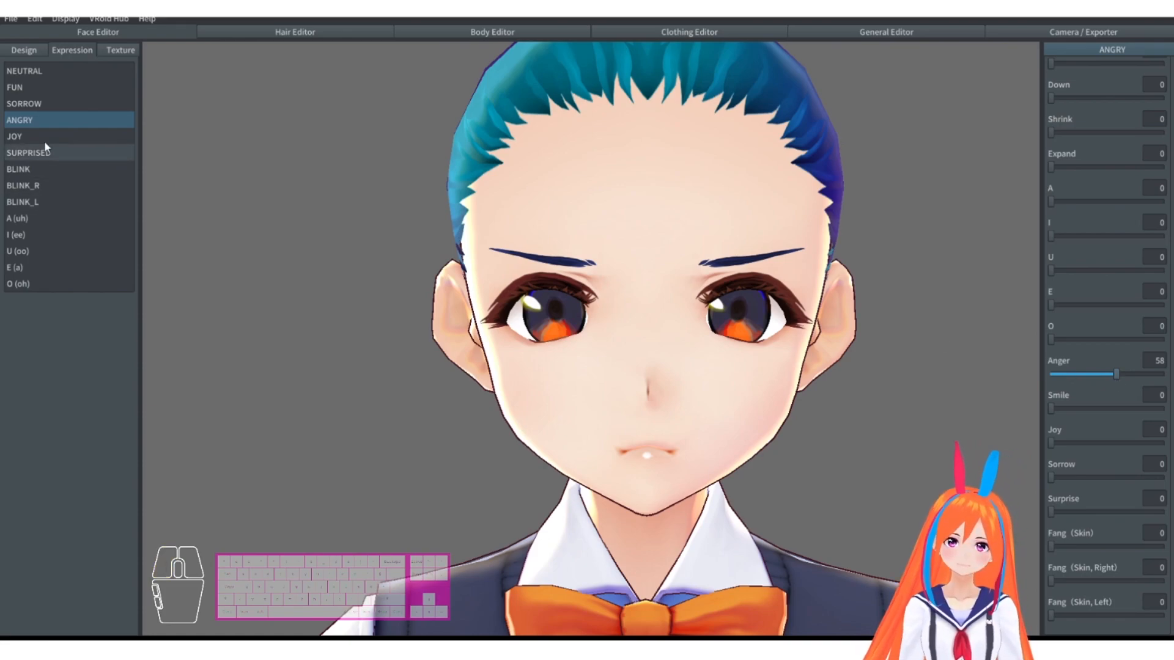
Set the mouth's Anger to 52 in the SORROW expression and check the ANGRY expression again.
click(35, 105)
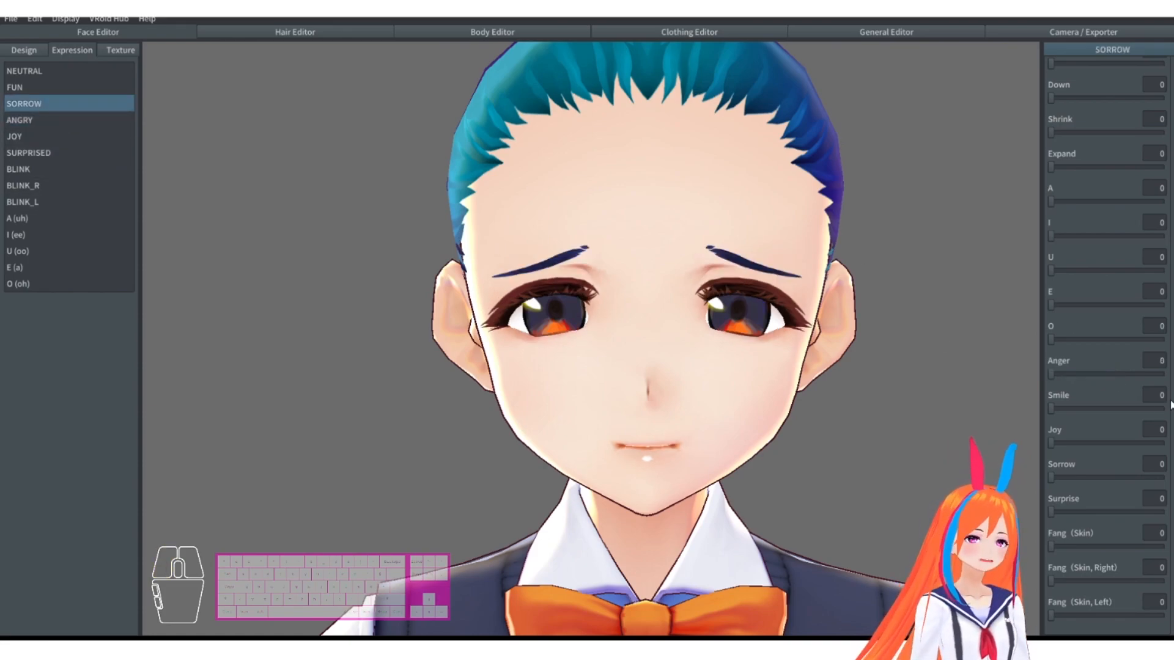
drag(1055, 373, 1132, 376)
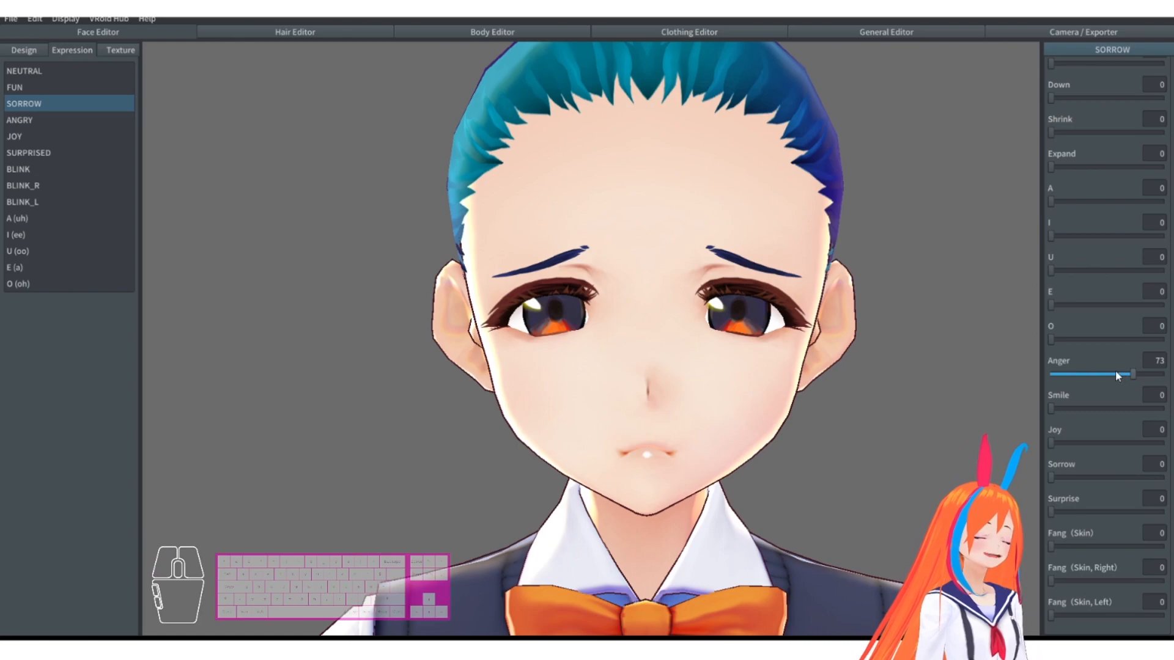
drag(1110, 374, 1109, 375)
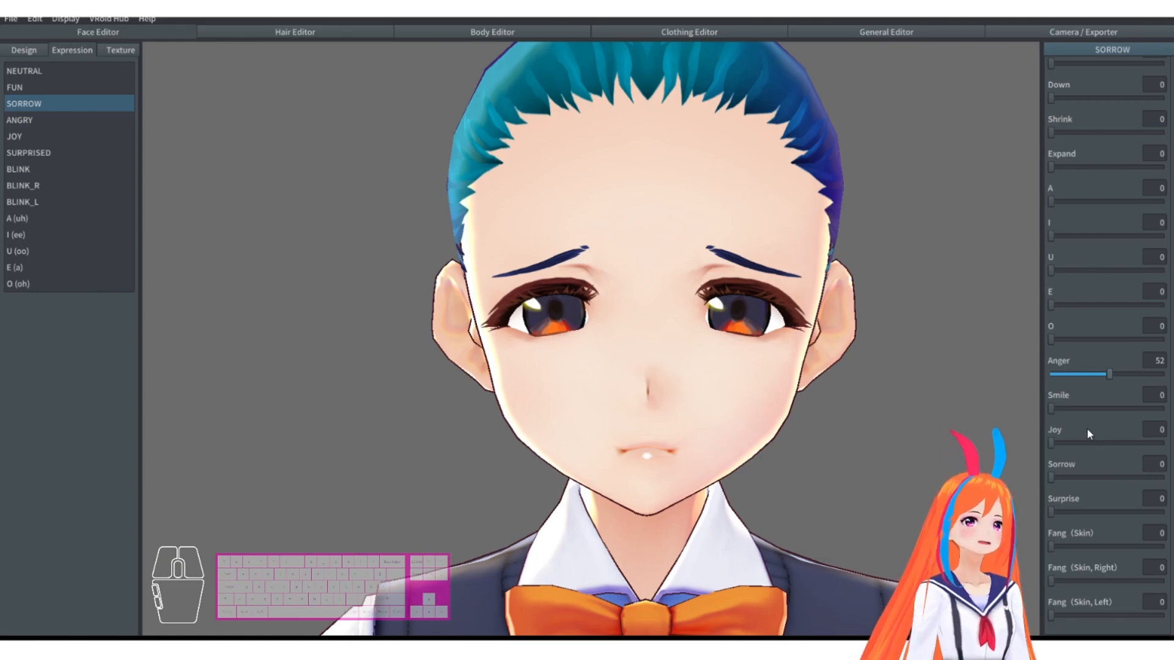
click(46, 123)
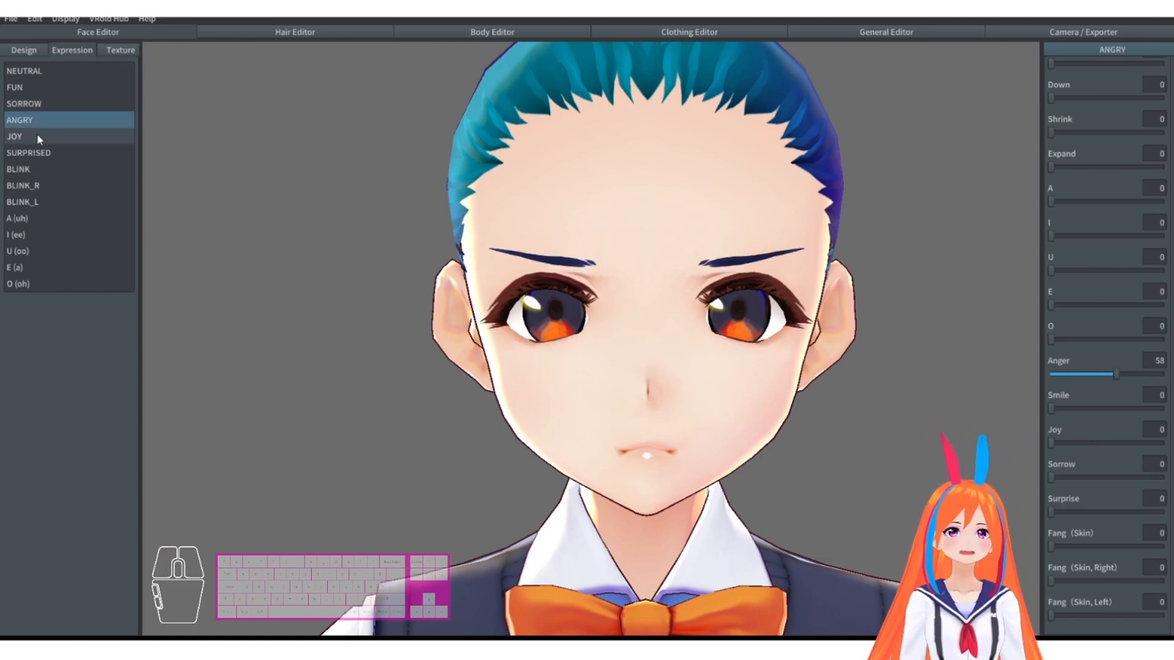
Tone down the JOY expression by lowering the mouth's Joy and setting the eye's Closeness Joy (Both) to 88.
click(37, 134)
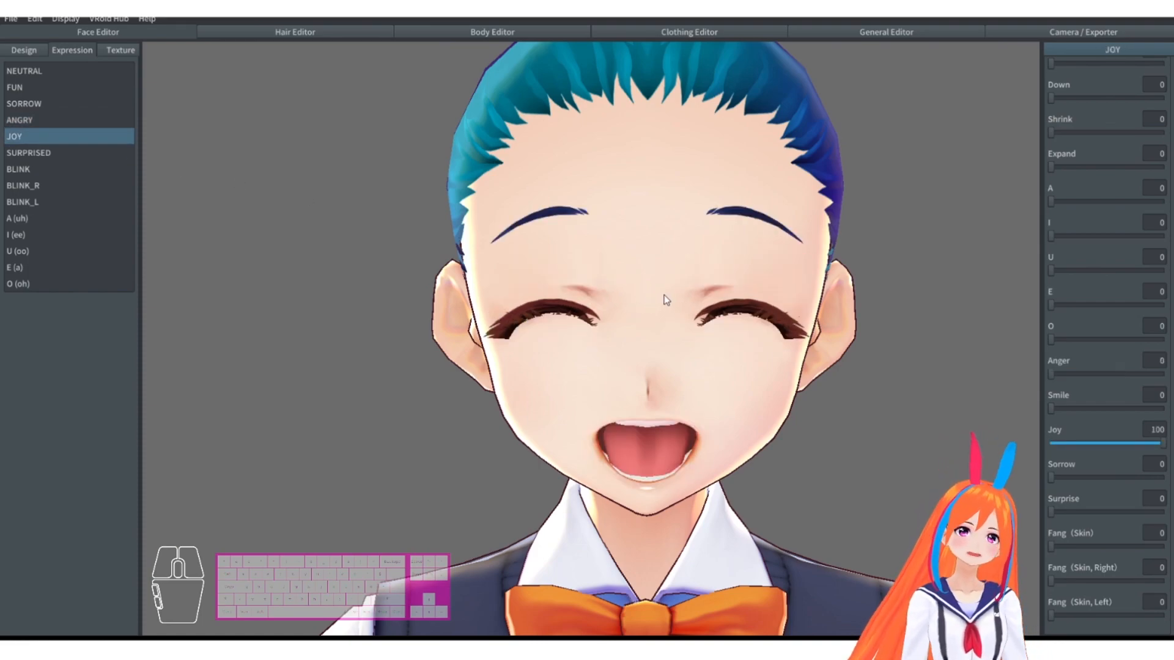
click(1141, 445)
drag(1141, 445, 1125, 445)
scroll(1140, 339, up, 3)
scroll(1086, 214, up, 5)
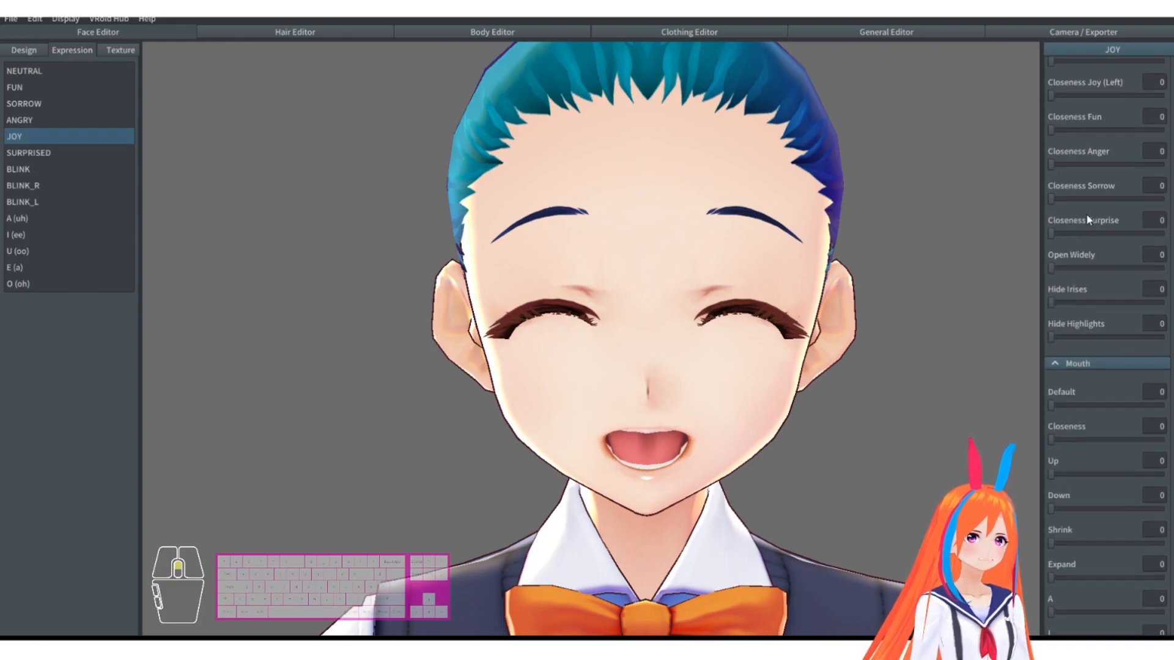
drag(1136, 273, 1164, 275)
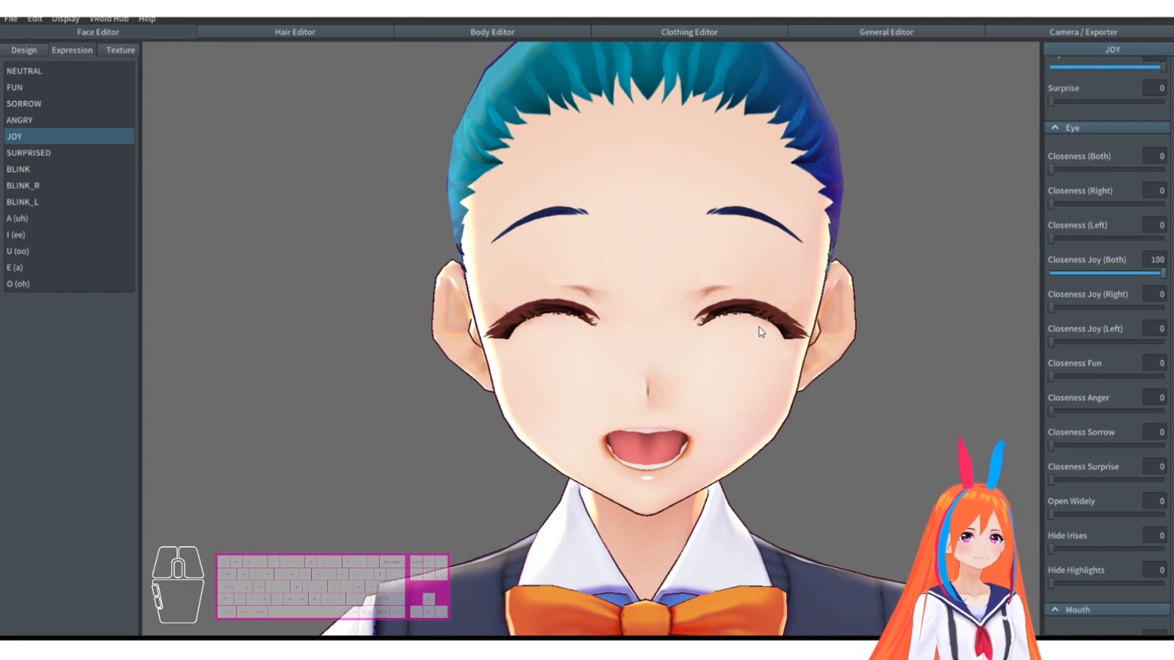
drag(1152, 279, 1153, 293)
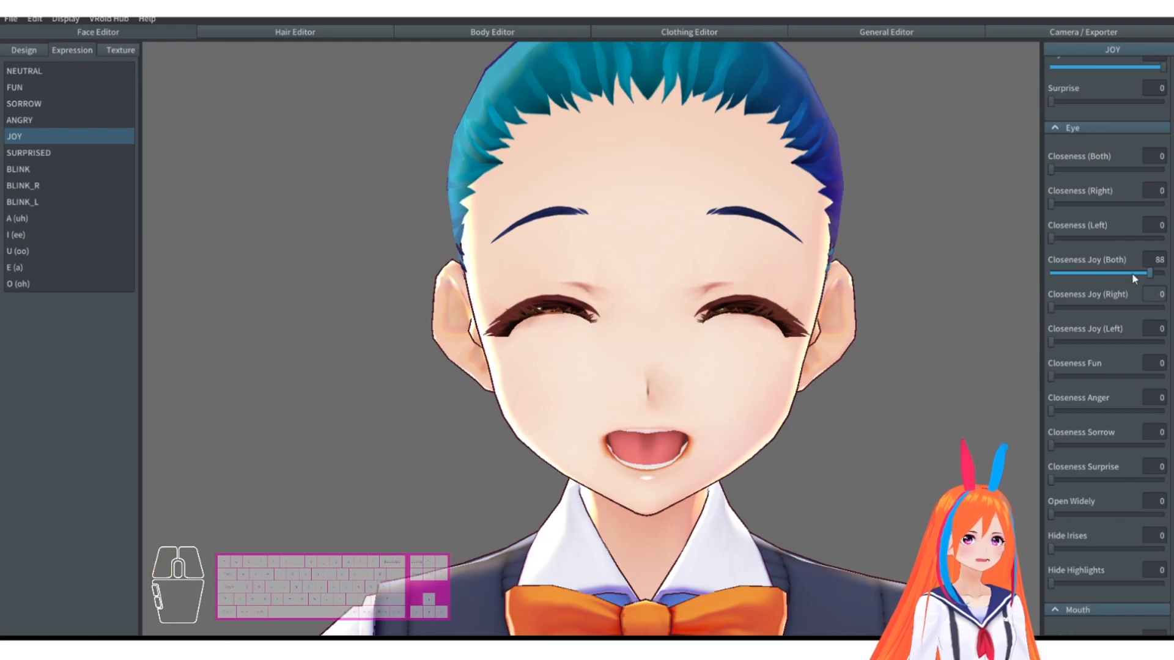
Set the eyebrow Joy parameter of the JOY expression to 64.
scroll(1132, 273, up, 3)
drag(916, 288, 903, 302)
drag(1160, 209, 1124, 211)
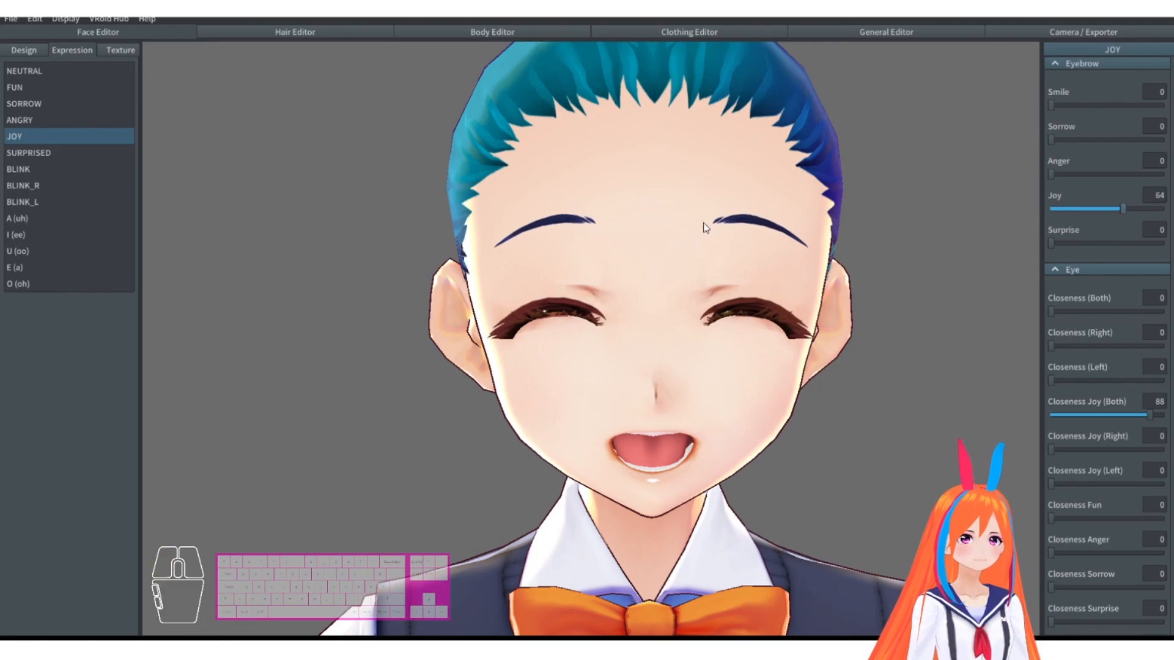
Open the SURPRISED expression and test the eye's Closeness Surprise parameter, leaving it at 100.
click(73, 153)
right_drag(853, 269, 841, 439)
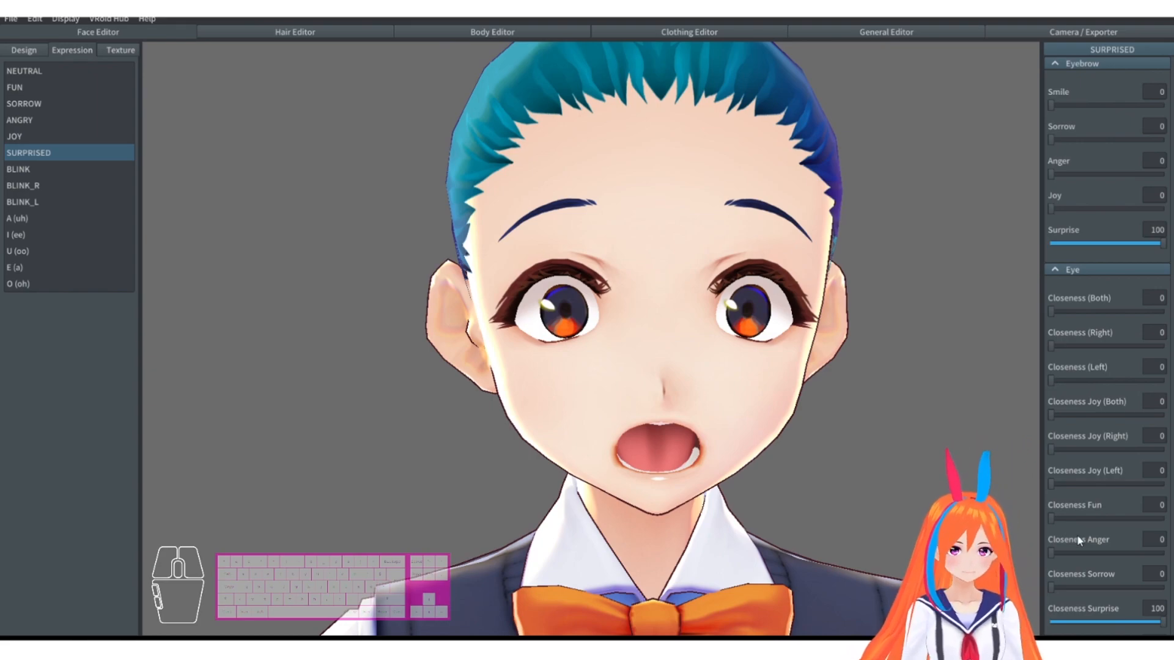
scroll(1095, 545, down, 3)
mouse_move(1152, 501)
mouse_down()
mouse_move(1073, 502)
mouse_move(1165, 507)
mouse_up()
scroll(1110, 477, up, 3)
scroll(1112, 385, down, 5)
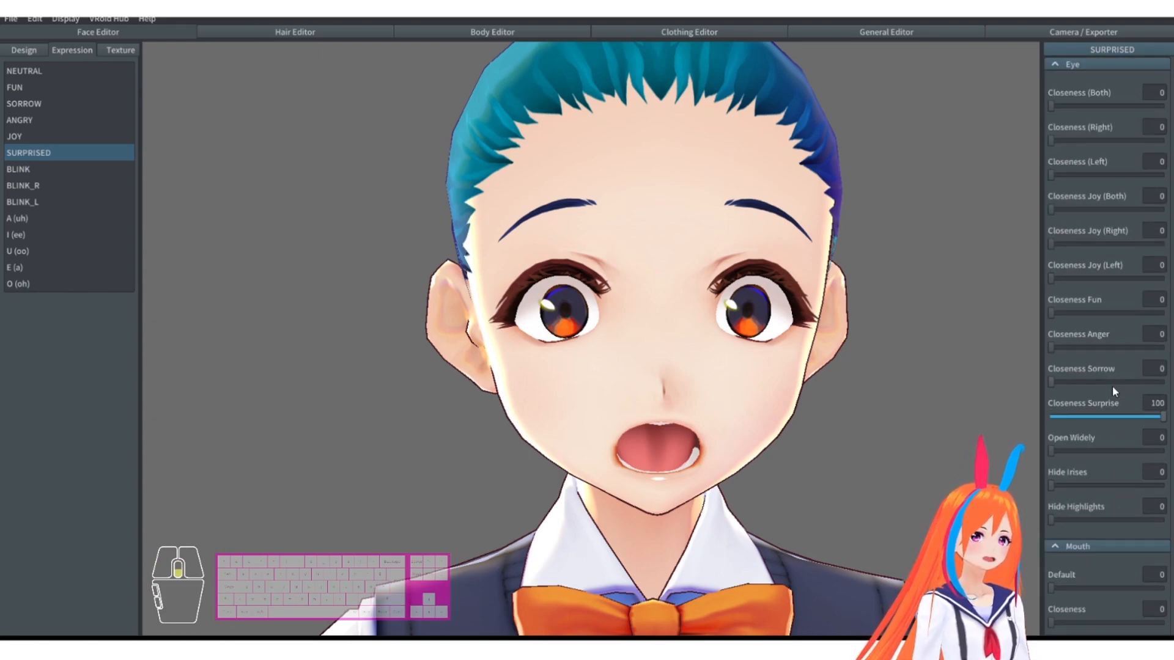
Try the SURPRISED eyes with Open Widely at 29, and test Hide Irises and Hide Highlights, returning both to zero.
scroll(1125, 398, down, 1)
mouse_move(1150, 376)
mouse_down()
mouse_move(1027, 383)
mouse_move(1161, 376)
mouse_up()
drag(1062, 408, 1050, 445)
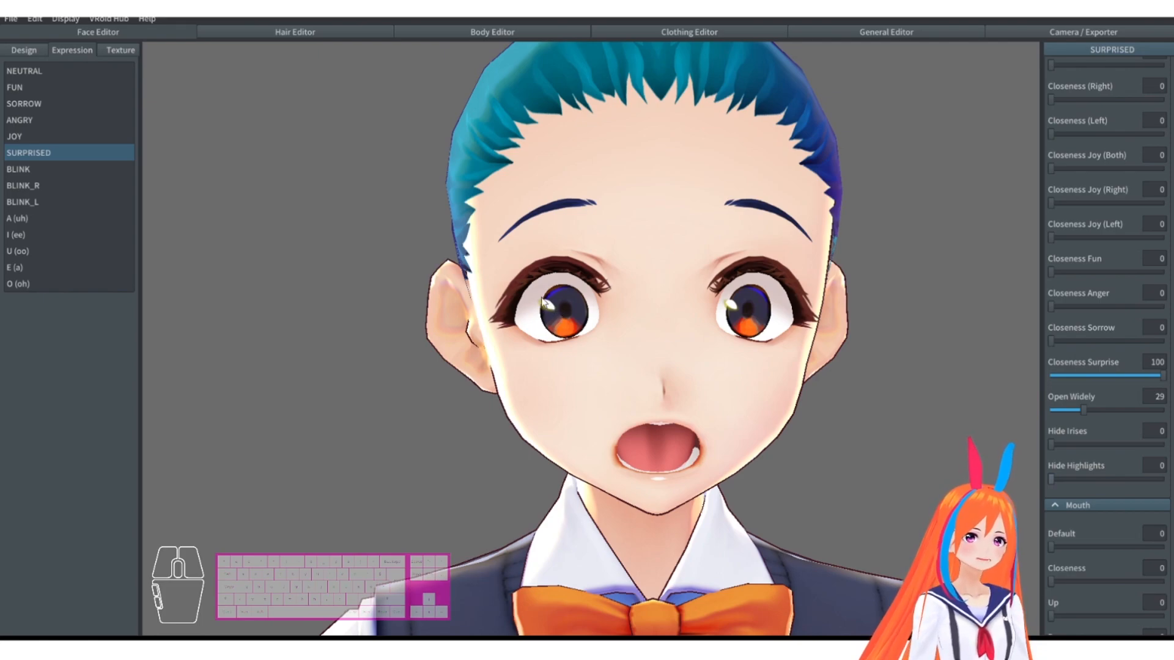
mouse_move(1070, 479)
mouse_down()
mouse_move(1161, 485)
mouse_move(1052, 479)
mouse_up()
scroll(1139, 423, down, 3)
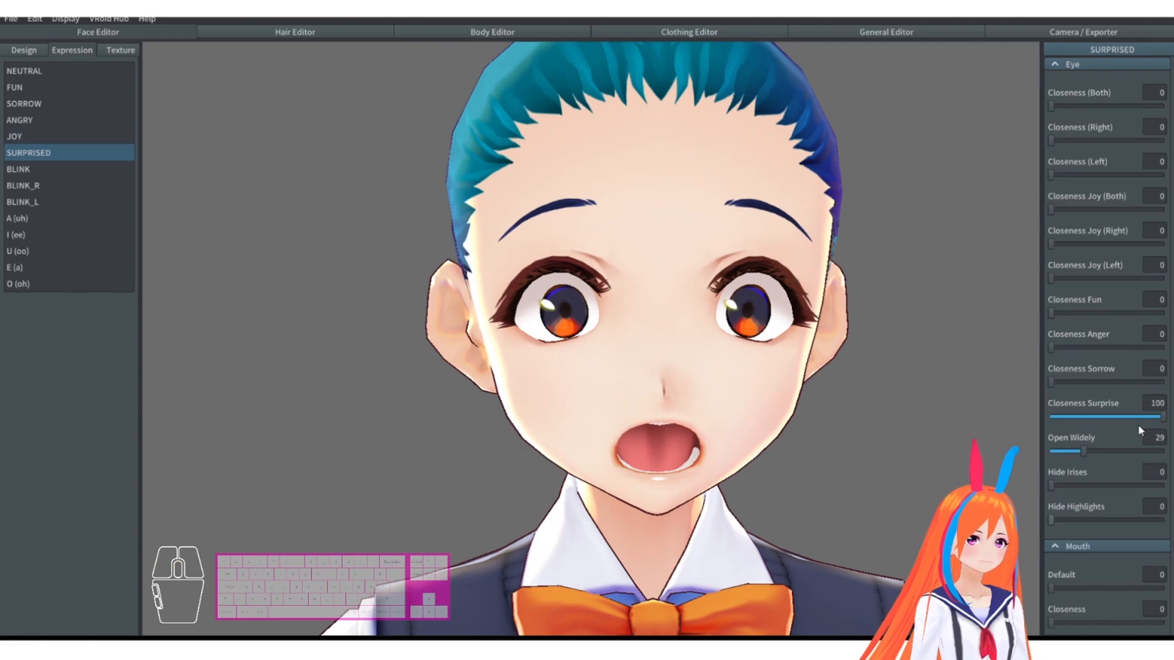
Set the SURPRISED expression's Closeness Surprise to 68 and Open Widely to 0.
scroll(1101, 427, up, 7)
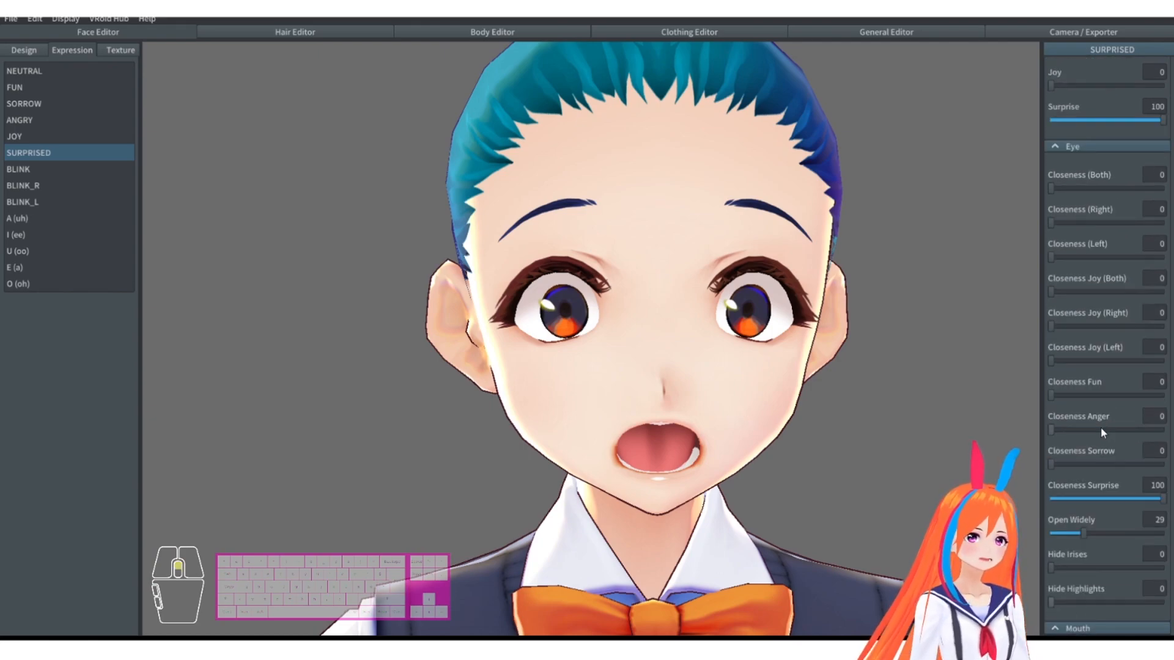
scroll(1100, 428, down, 2)
drag(1159, 499, 1127, 500)
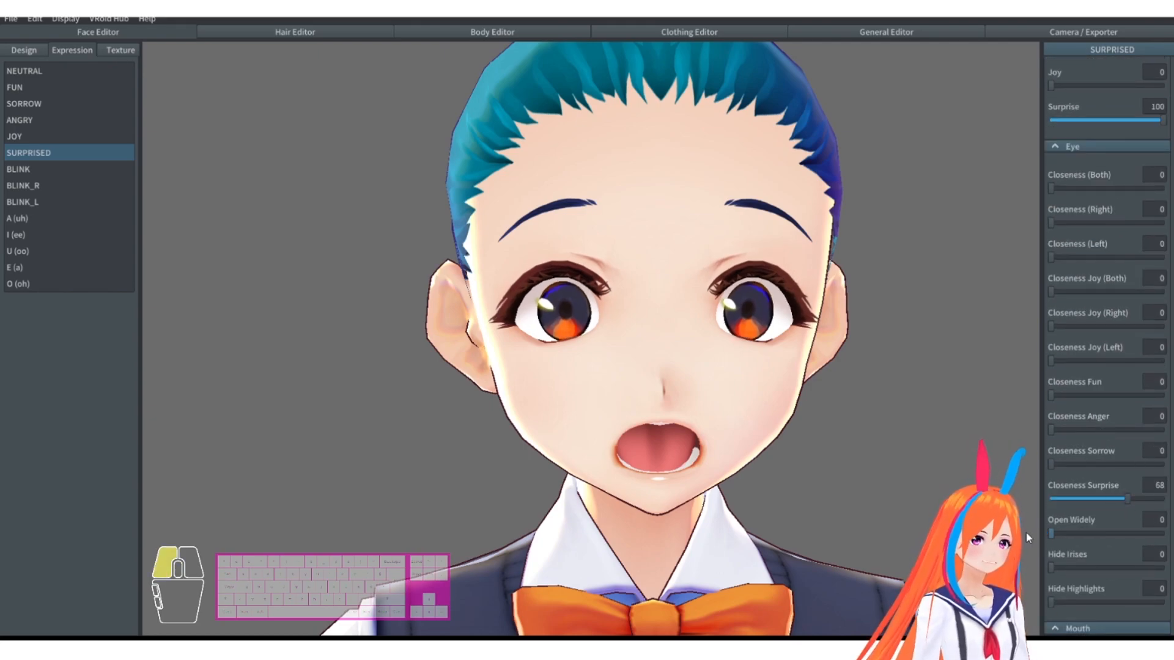
scroll(1109, 356, up, 3)
scroll(905, 346, up, 2)
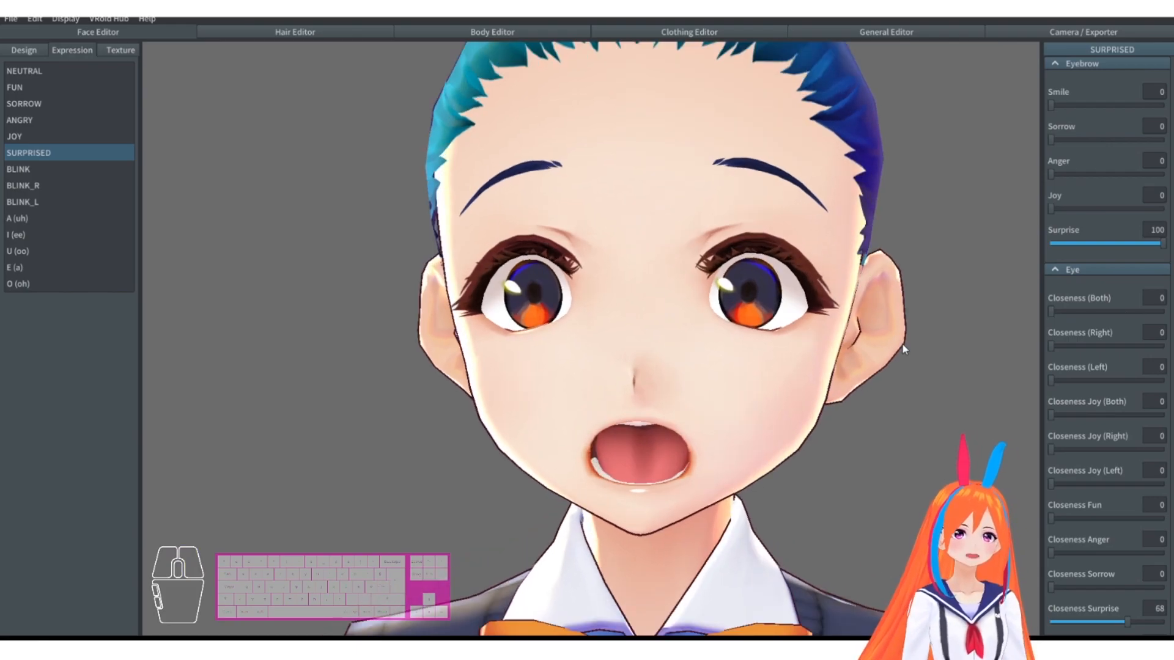
Preview the BLINK, BLINK_R and BLINK_L expressions and examine their eye Closeness parameters.
click(116, 170)
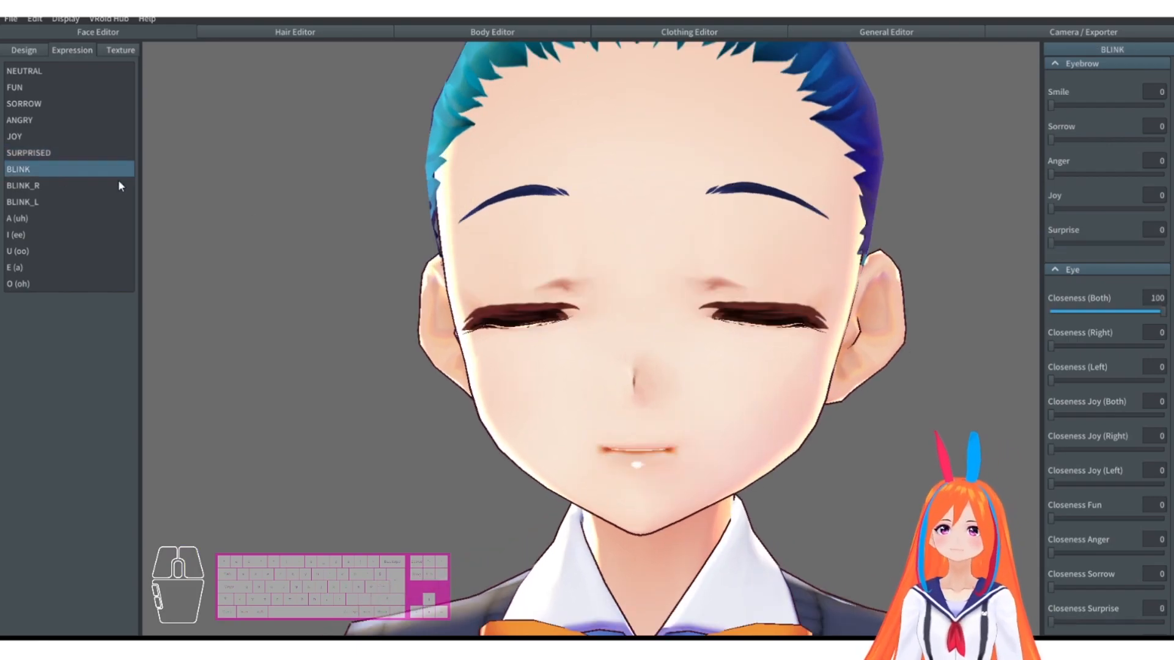
drag(1155, 311, 1157, 347)
click(116, 186)
click(31, 202)
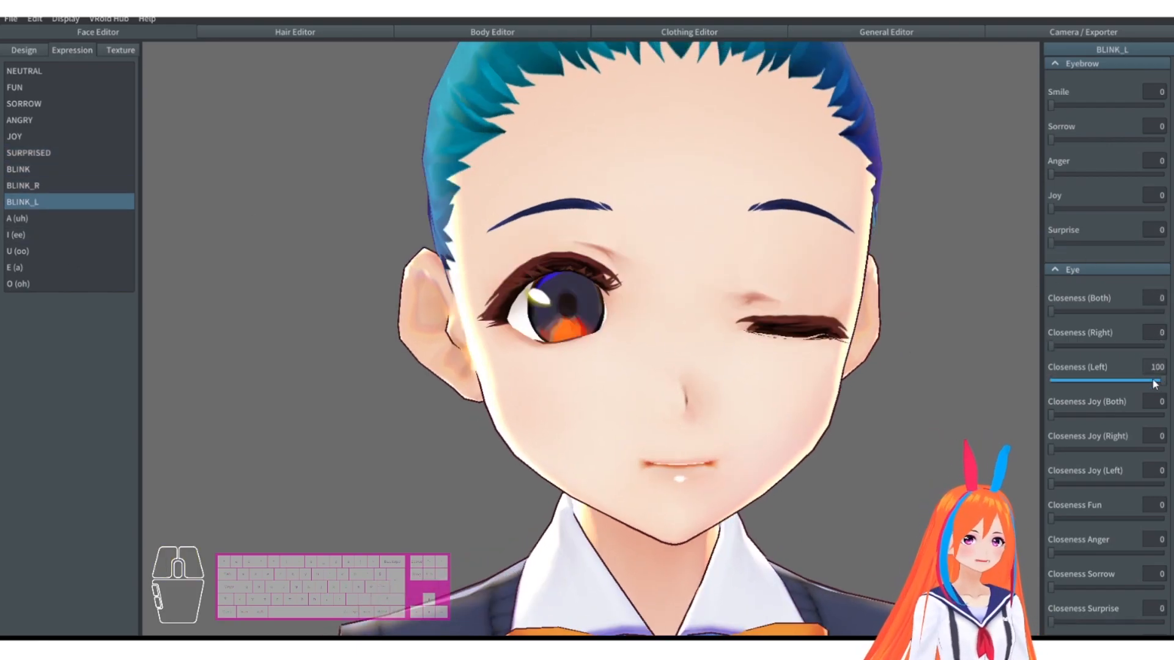
Preview the A, I, U, E and O mouth shapes and examine the mouth parameter behind the O shape.
click(28, 219)
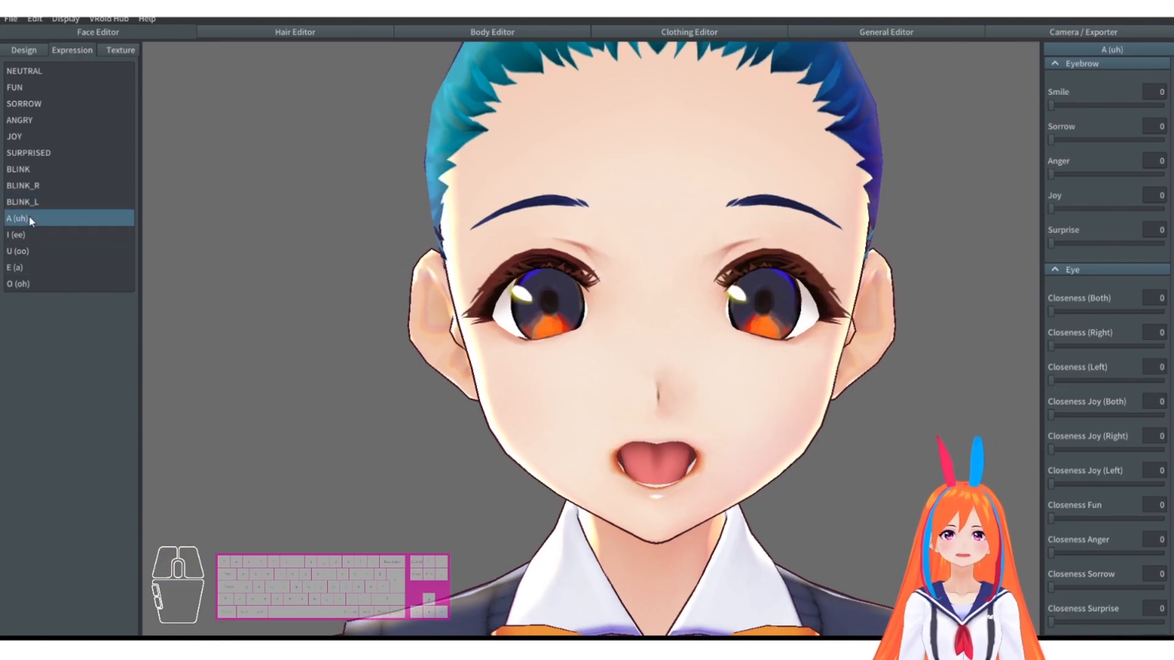
click(26, 235)
click(28, 250)
click(27, 285)
click(119, 268)
click(92, 283)
scroll(1107, 390, down, 5)
scroll(1105, 383, down, 3)
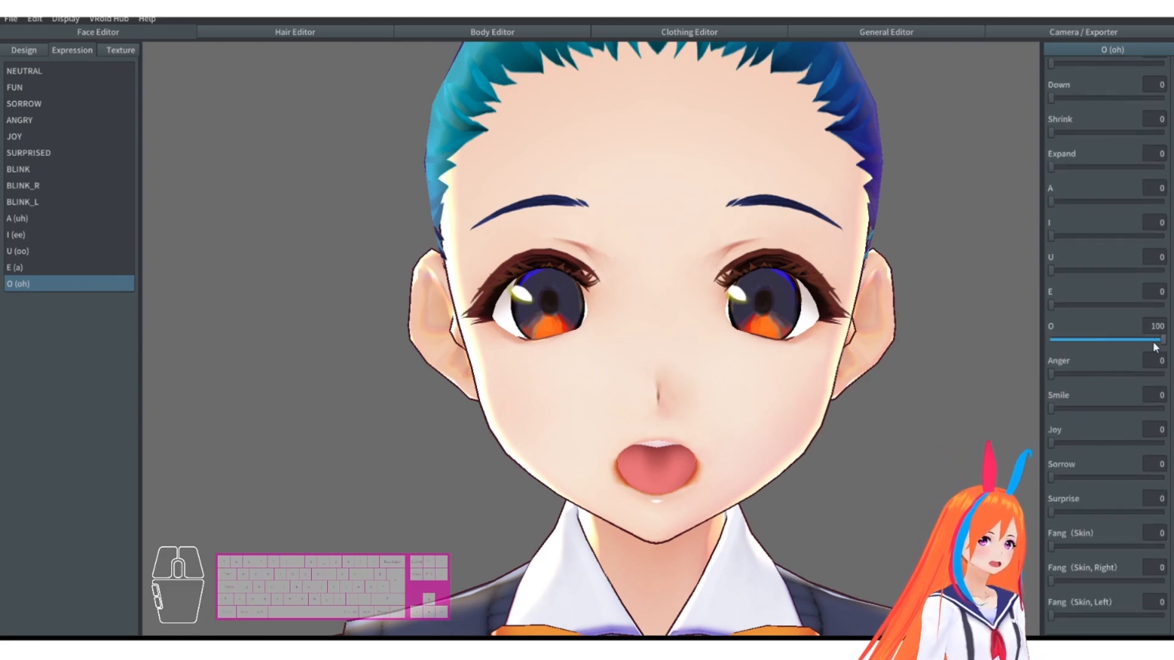
Review the adjusted FUN, SORROW and ANGRY expressions, finishing on SURPRISED.
click(33, 87)
click(35, 104)
click(37, 119)
click(33, 153)
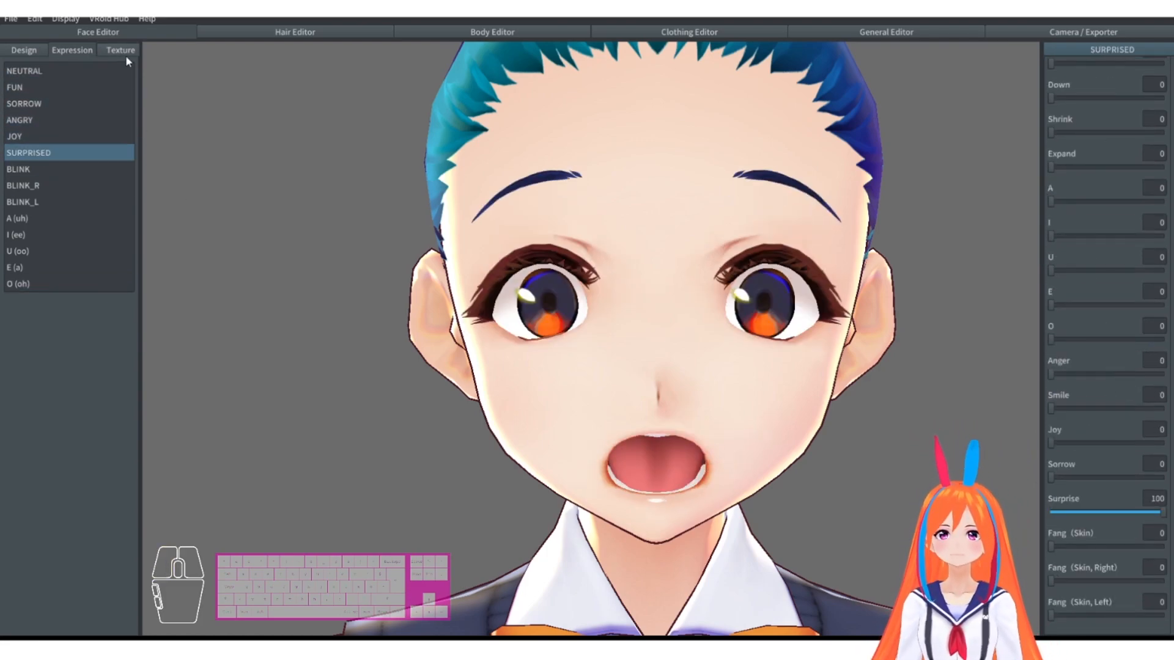